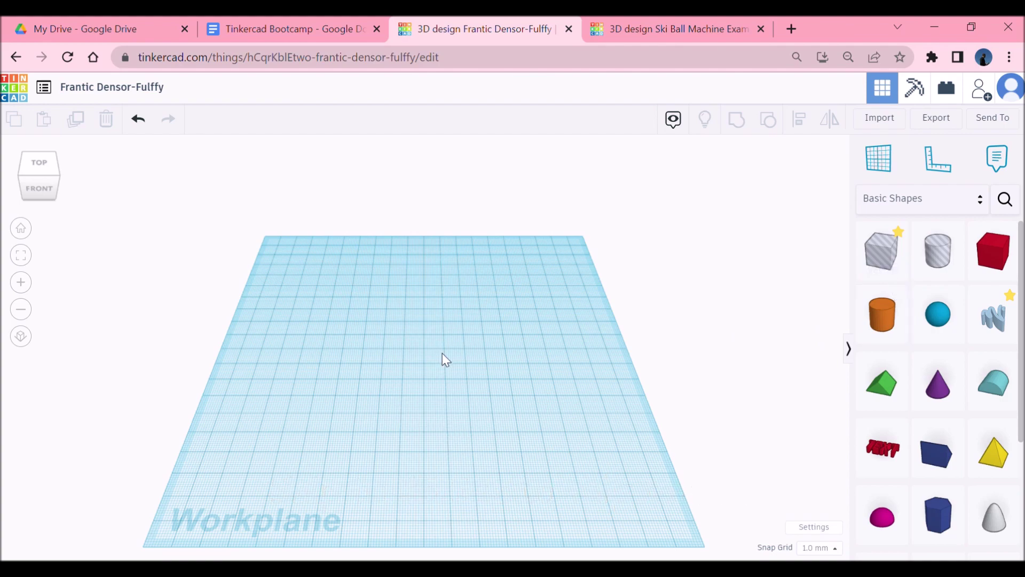
# Examine the empty workplane at different zoom levels and angles, and restore the home view.
pyautogui.scroll(5, 442, 353)
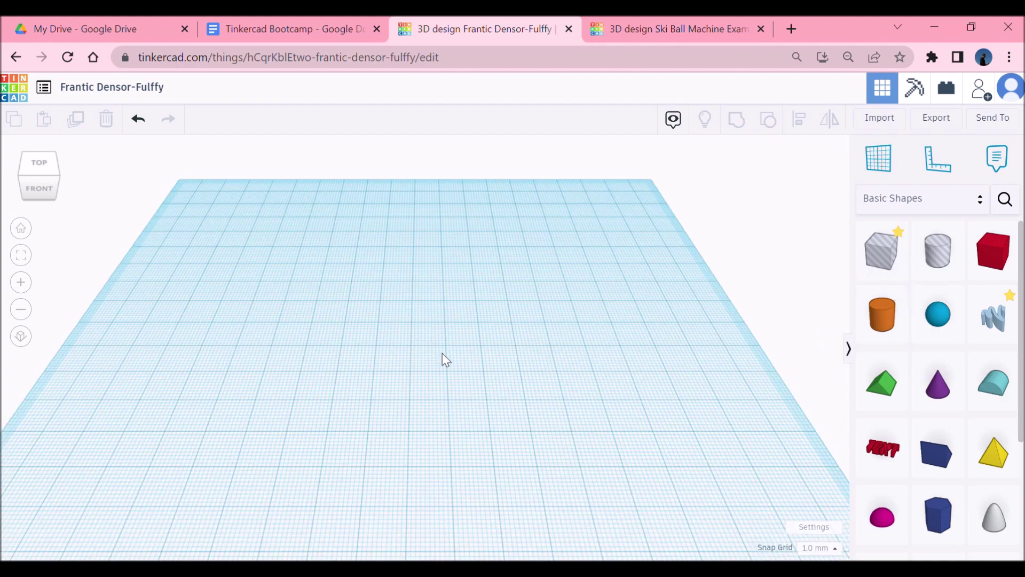
pyautogui.scroll(-4, 442, 353)
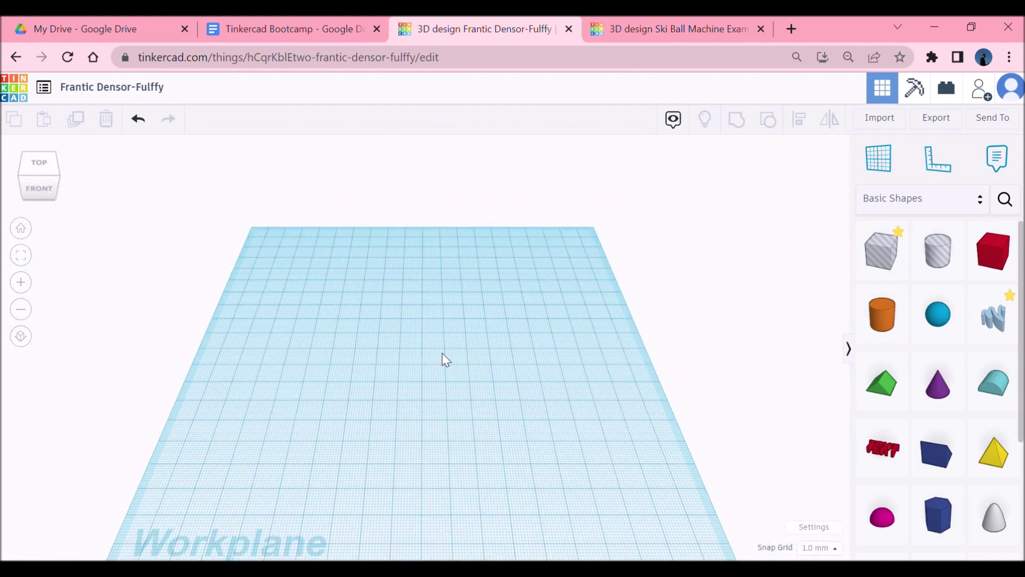
pyautogui.scroll(2, 442, 354)
pyautogui.scroll(-4, 443, 354)
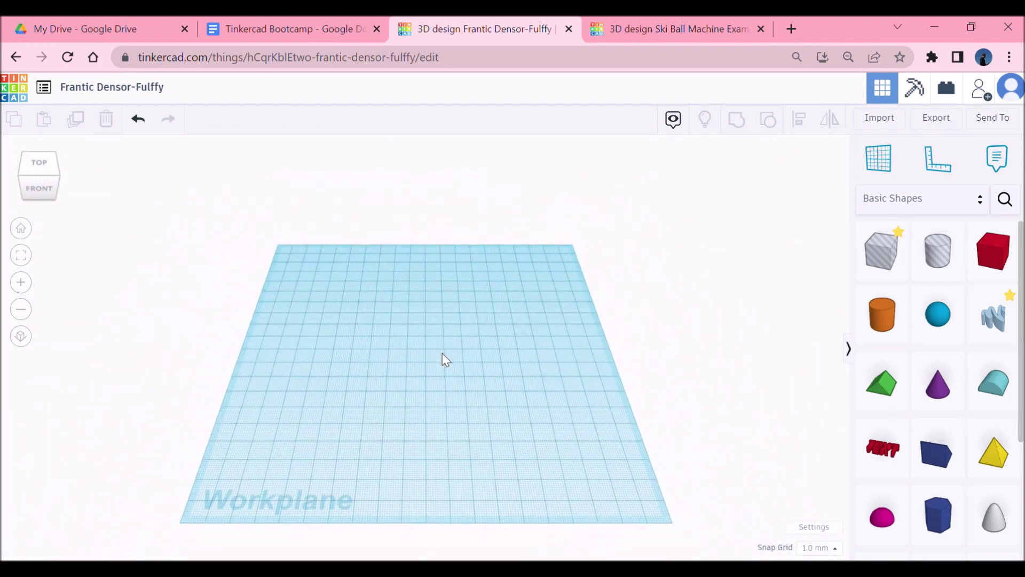
pyautogui.moveTo(544, 411); pyautogui.dragTo(517, 413, button='right')
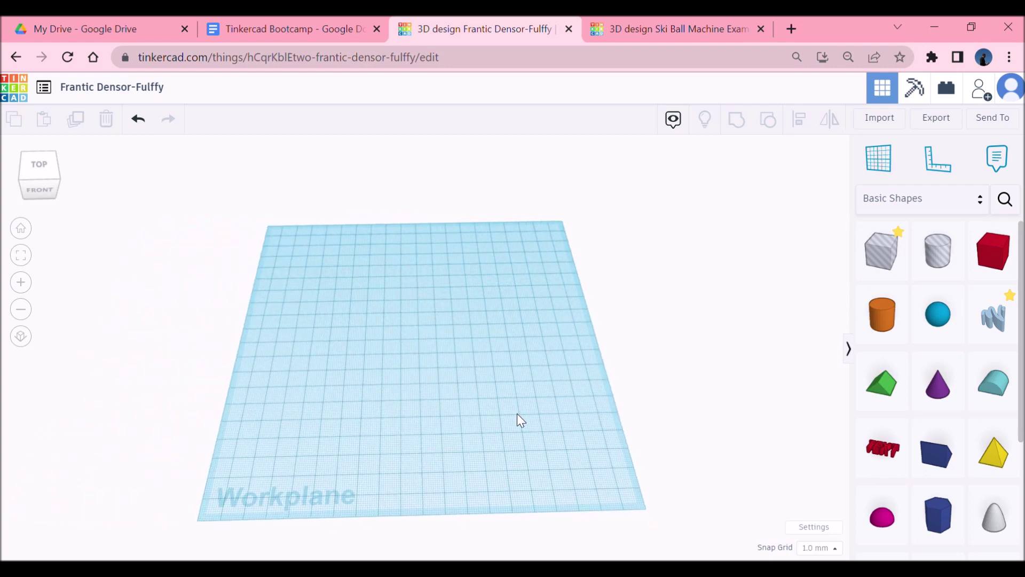
pyautogui.moveTo(517, 413); pyautogui.dragTo(503, 396, button='right')
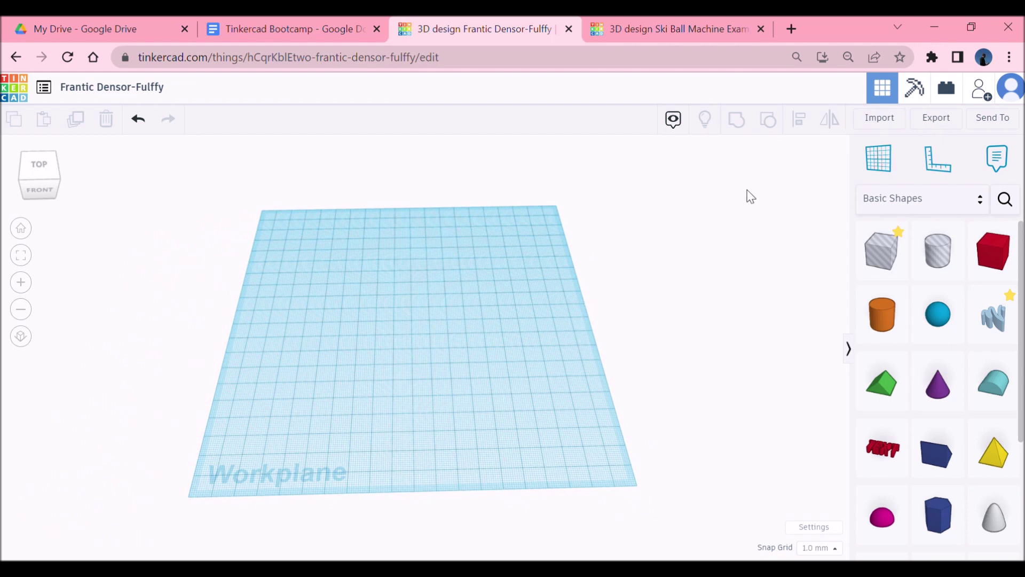
pyautogui.click(20, 228)
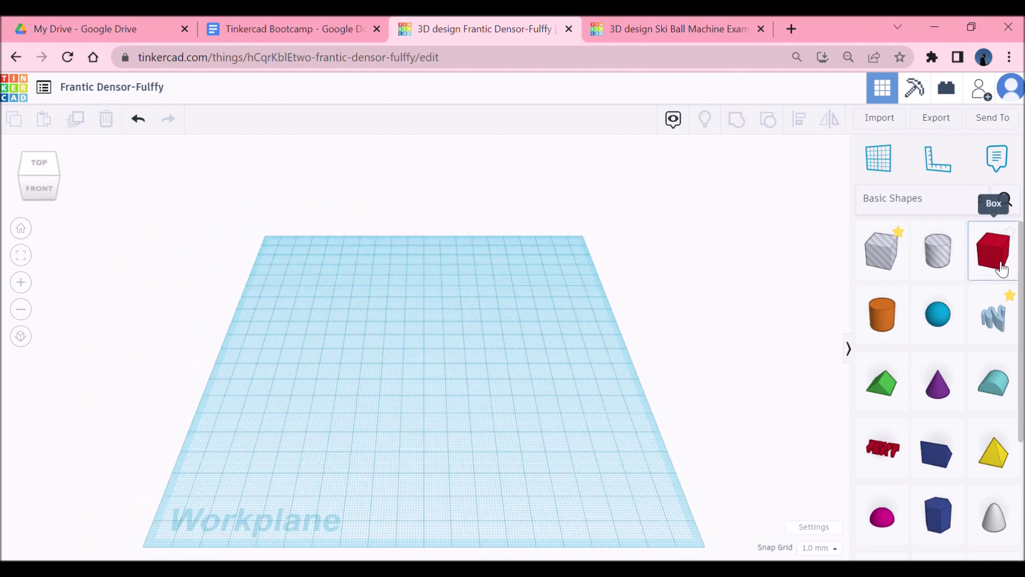
# Place a solid box near the centre of the workplane and resize its base to 32 by 39 mm.
pyautogui.moveTo(1002, 270); pyautogui.dragTo(426, 351)
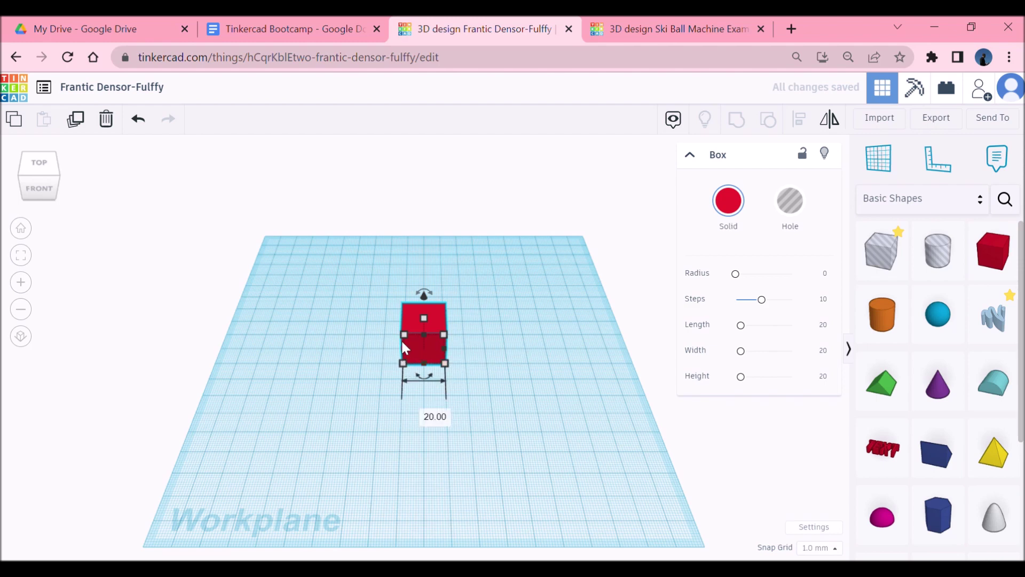
pyautogui.moveTo(459, 345); pyautogui.dragTo(451, 345, button='right')
pyautogui.scroll(5, 443, 352)
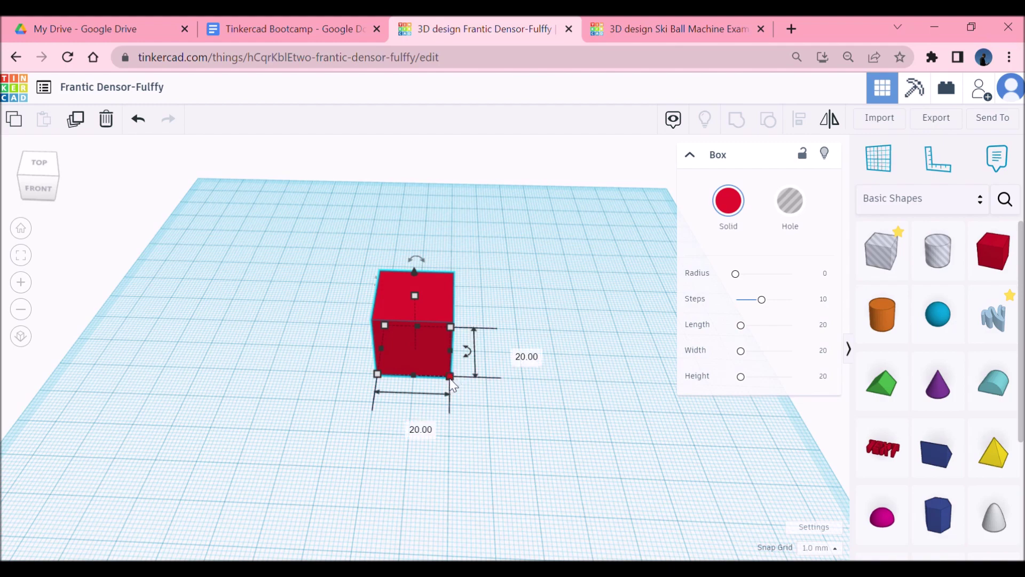
pyautogui.moveTo(450, 378); pyautogui.dragTo(531, 442)
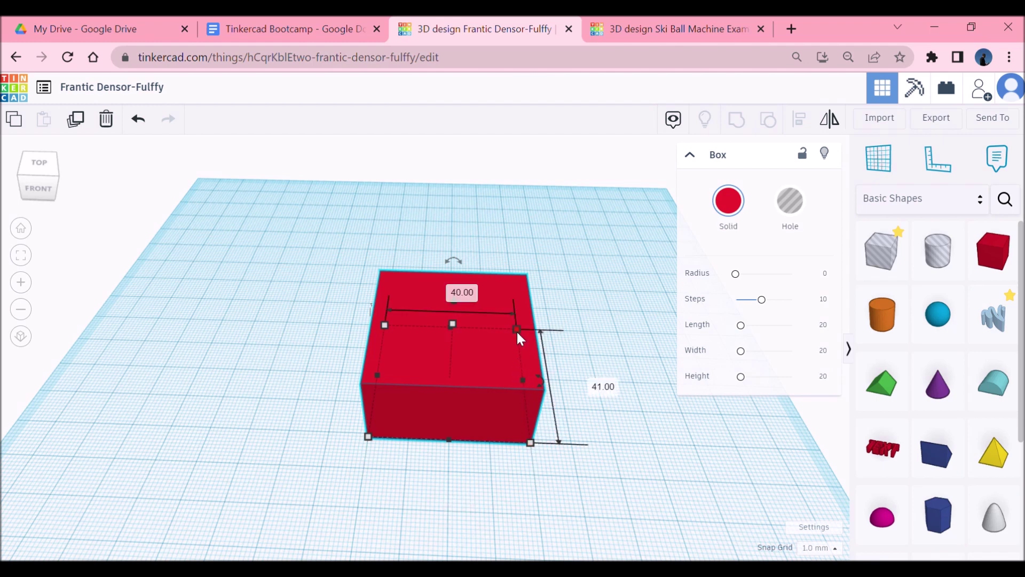
pyautogui.moveTo(531, 455); pyautogui.dragTo(496, 439)
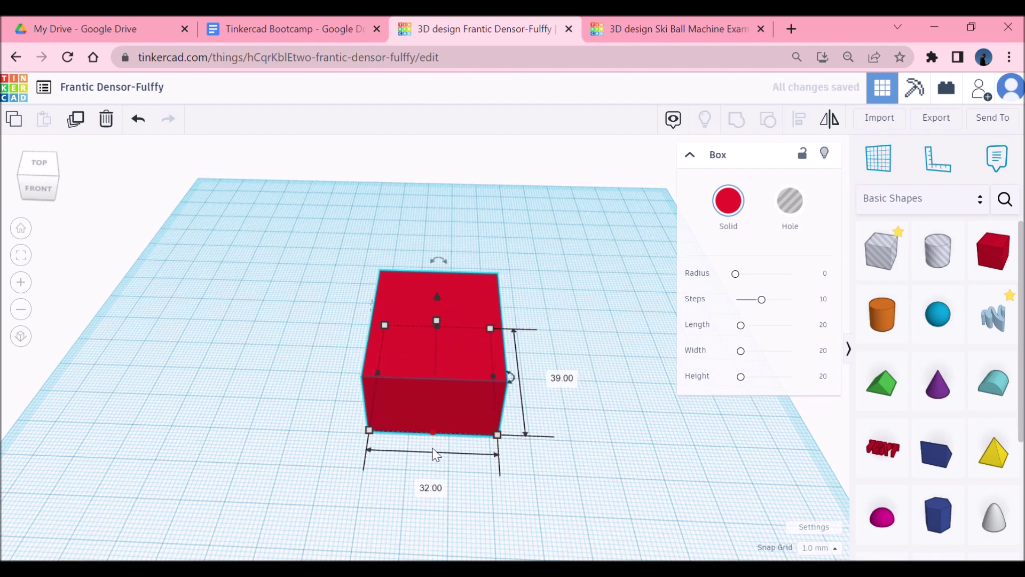
pyautogui.moveTo(434, 450); pyautogui.dragTo(441, 444, button='right')
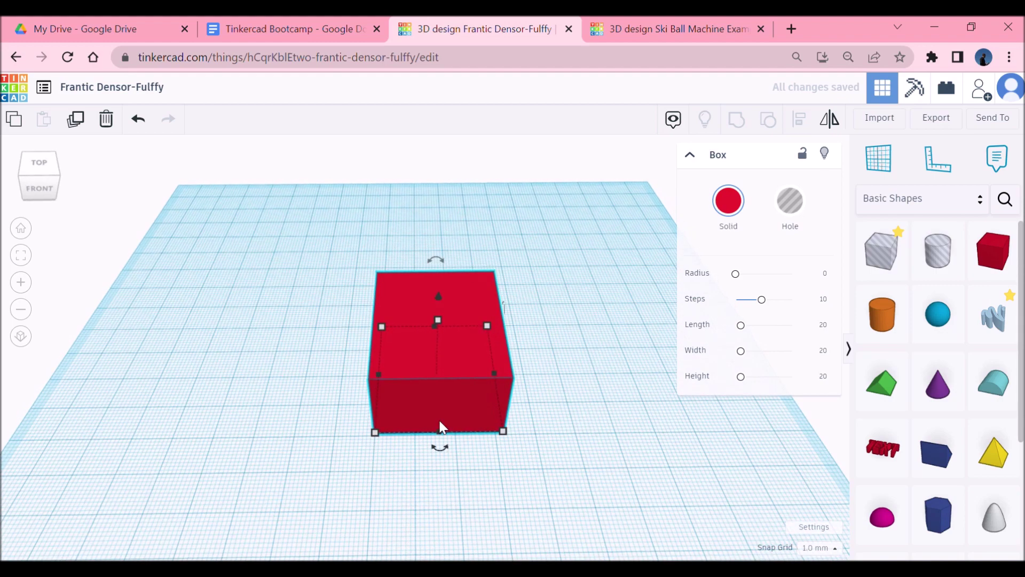
# Resize the box's base to 34 by 35 mm and increase its height.
pyautogui.moveTo(505, 433)
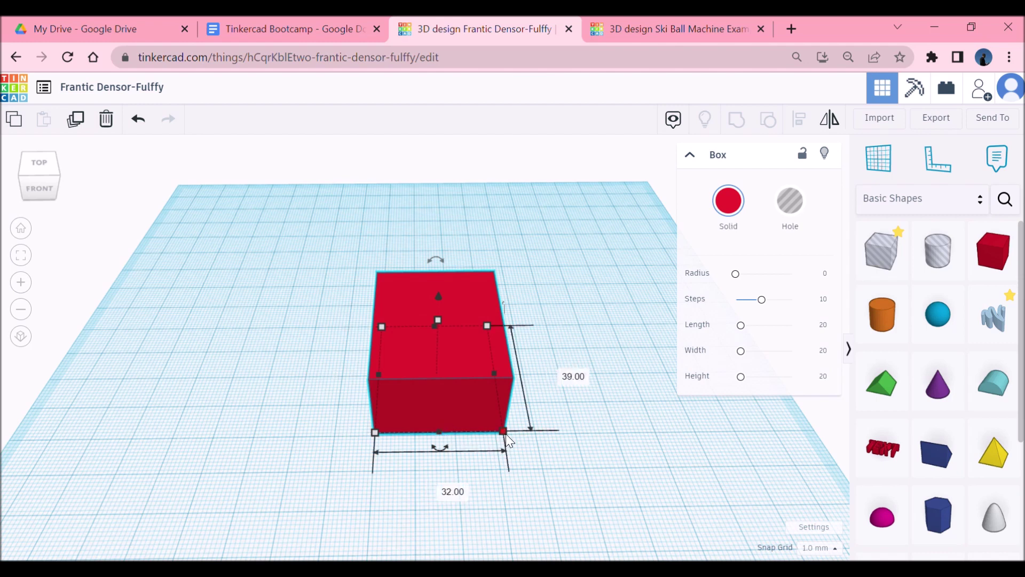
pyautogui.moveTo(505, 433); pyautogui.dragTo(507, 410)
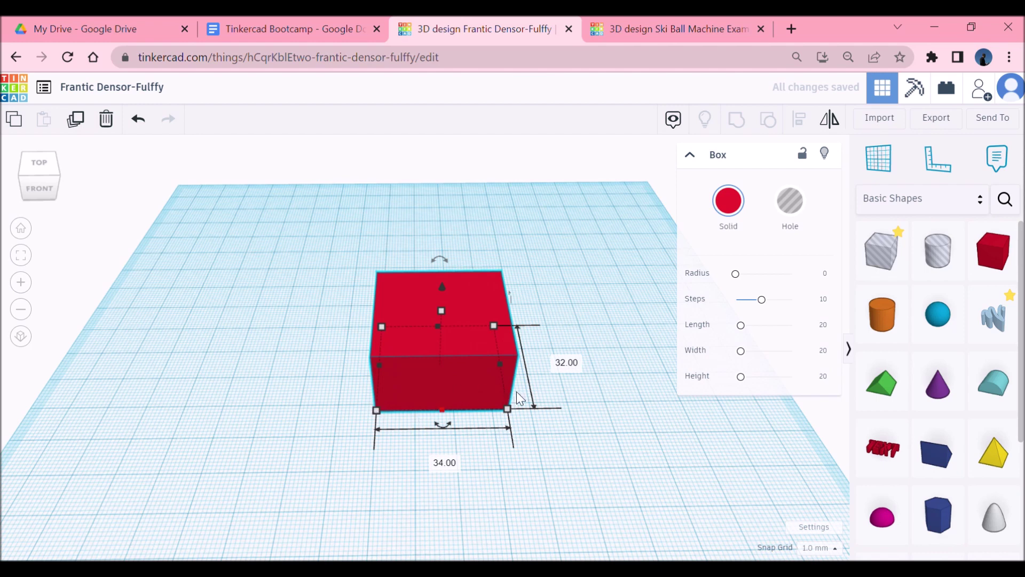
pyautogui.moveTo(444, 412); pyautogui.dragTo(466, 418)
pyautogui.moveTo(509, 435); pyautogui.dragTo(510, 382, button='right')
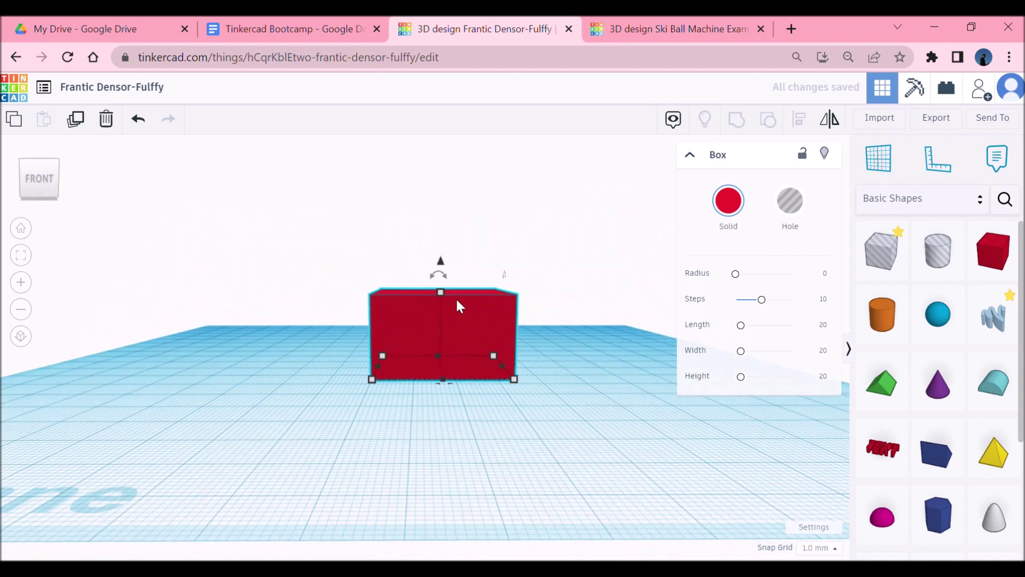
pyautogui.moveTo(443, 291); pyautogui.dragTo(457, 254)
pyautogui.moveTo(552, 266); pyautogui.dragTo(547, 306, button='right')
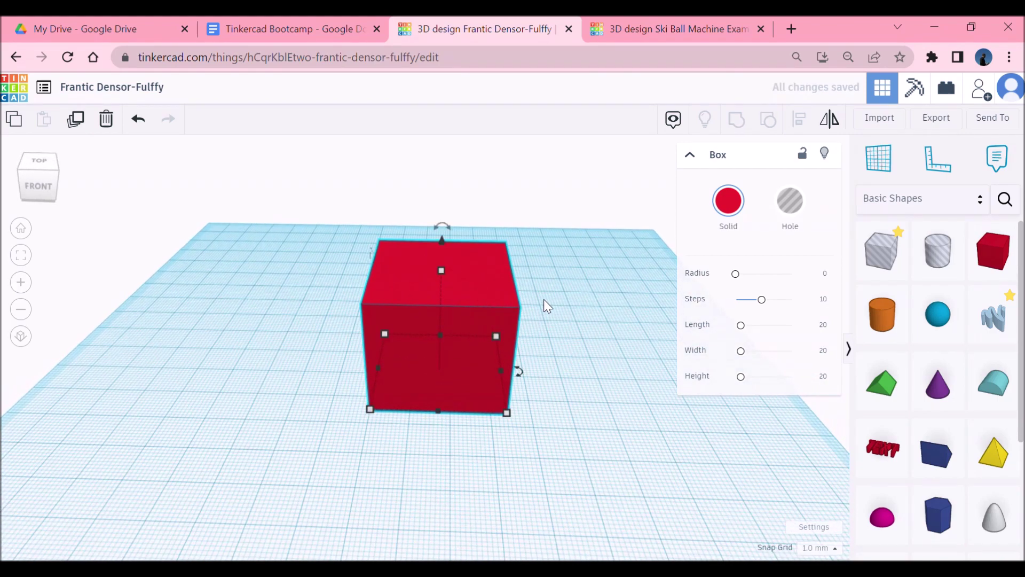
# Enlarge the box's base to 37 by 39 mm and move the box 34 mm left and 8 mm back.
pyautogui.moveTo(504, 416)
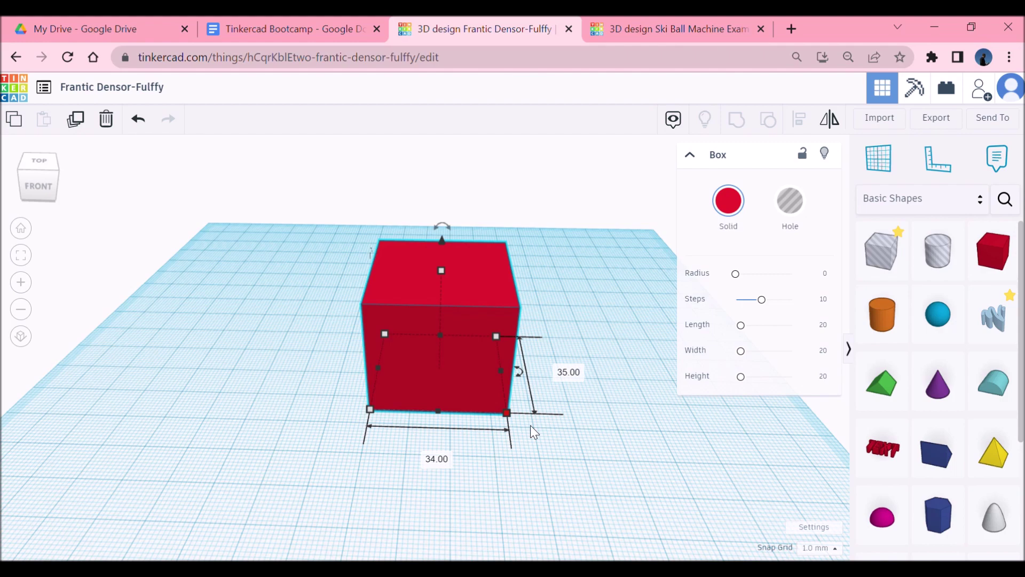
pyautogui.moveTo(507, 411); pyautogui.dragTo(528, 434)
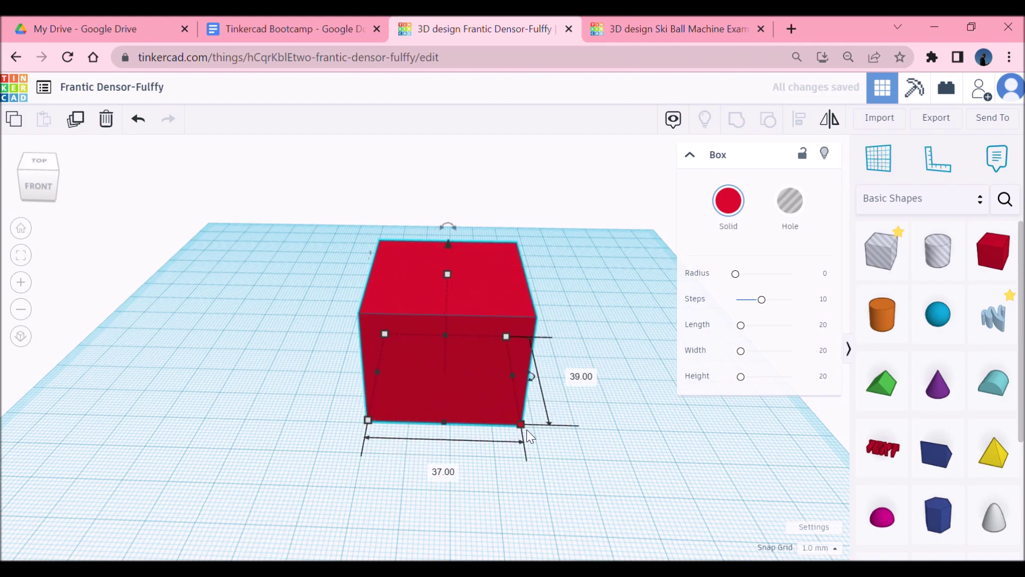
pyautogui.scroll(-2, 527, 429)
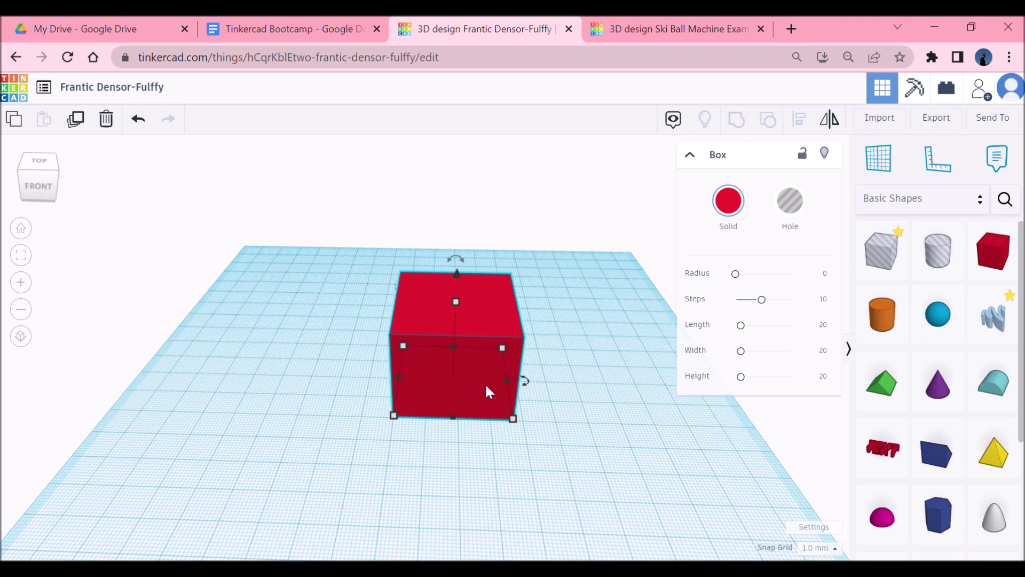
pyautogui.moveTo(485, 383); pyautogui.dragTo(374, 367)
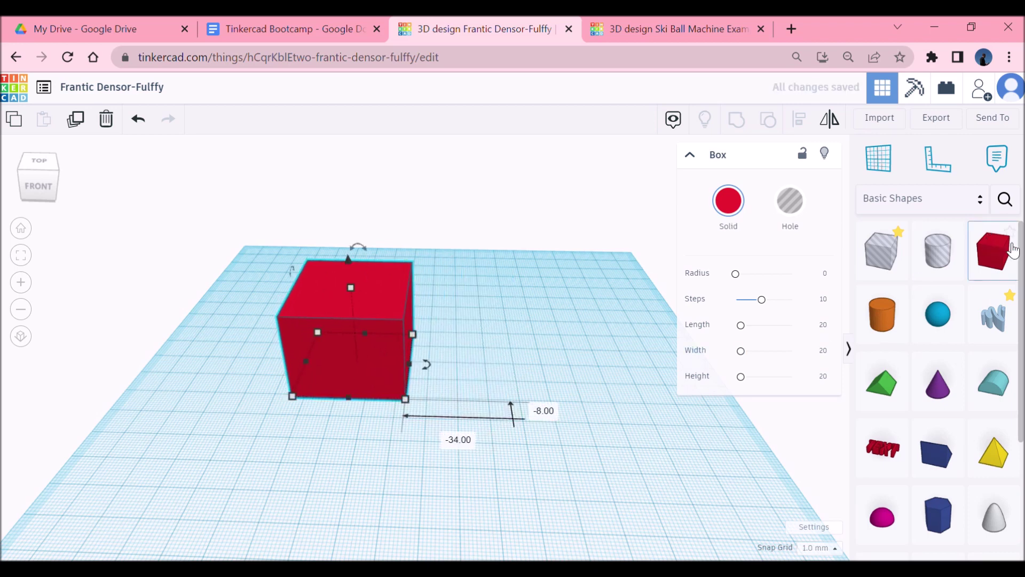
# Add a second 20 mm box beside the first and move the larger box 26 mm left and 42 mm forward.
pyautogui.moveTo(993, 251); pyautogui.dragTo(479, 406)
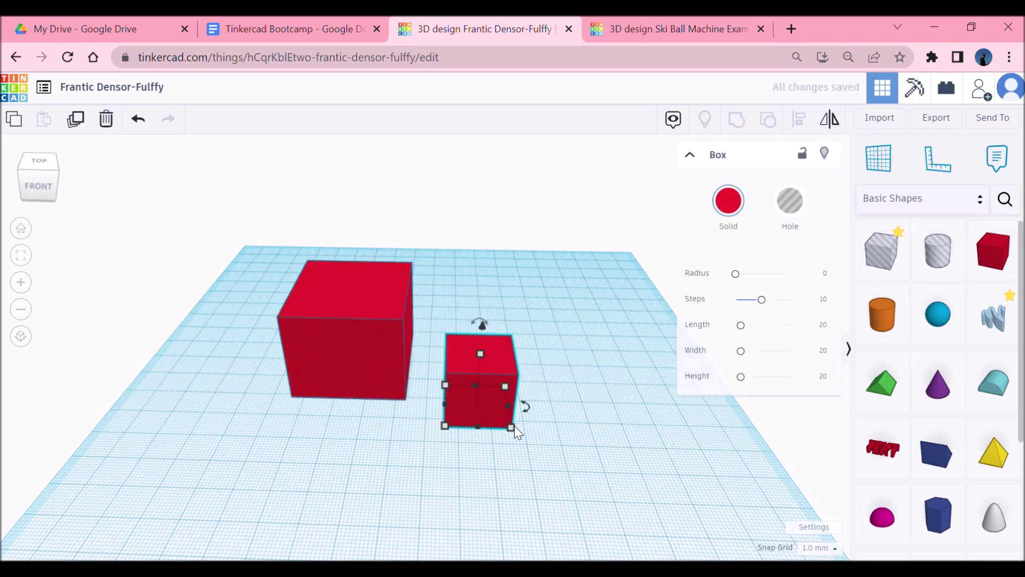
pyautogui.scroll(-2, 511, 428)
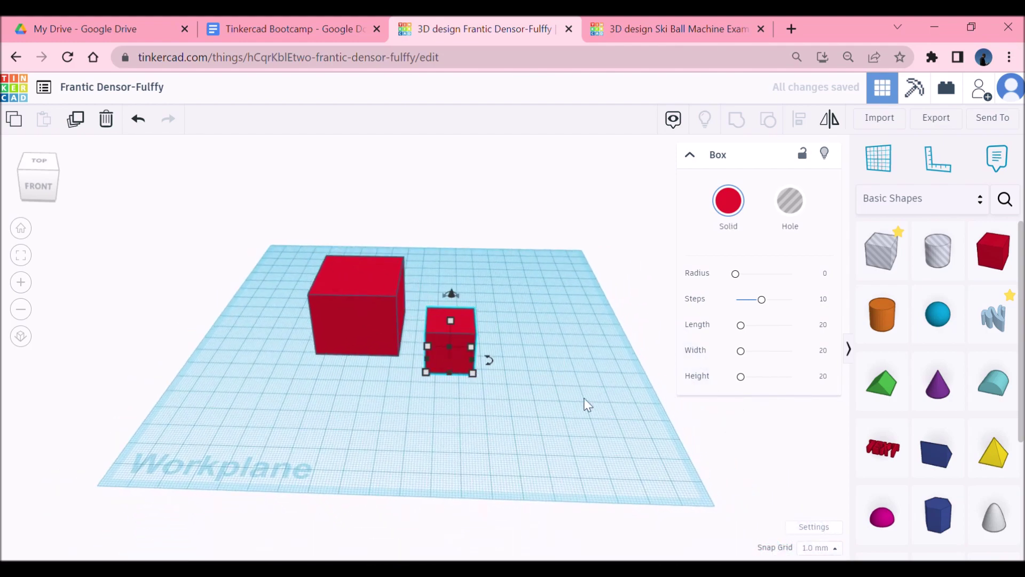
pyautogui.click(450, 373)
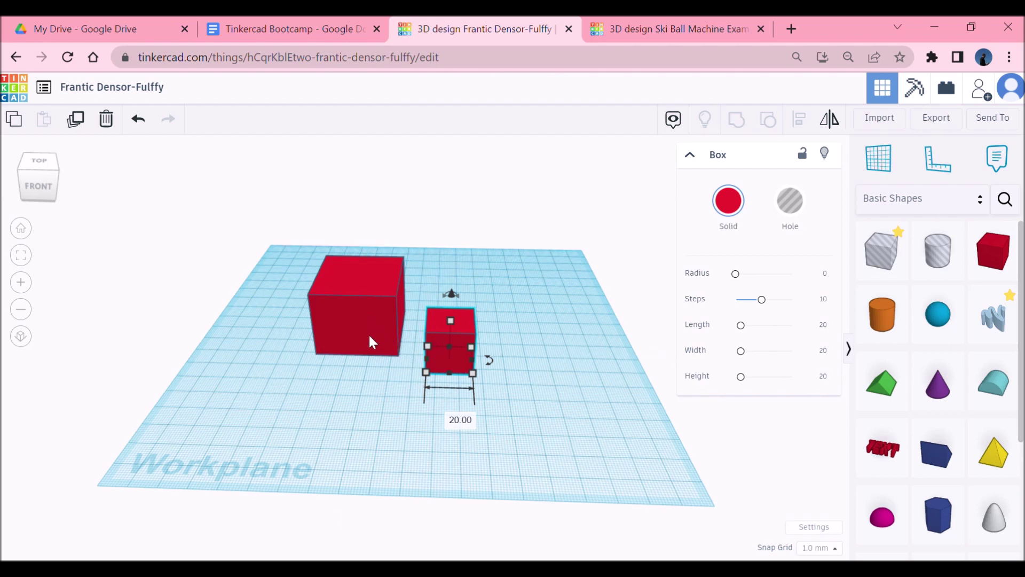
pyautogui.moveTo(369, 338); pyautogui.dragTo(356, 380)
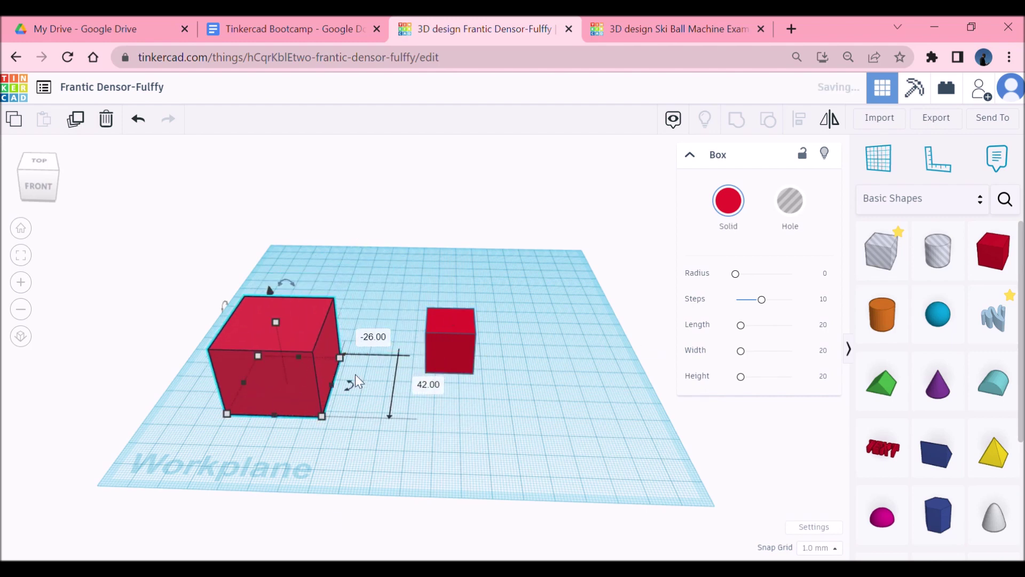
pyautogui.click(442, 351)
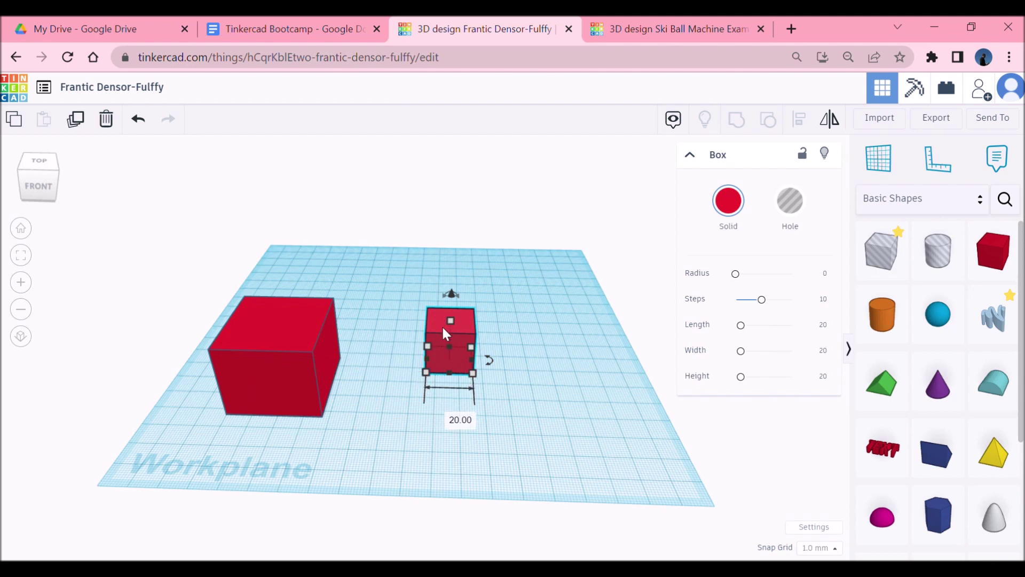
# Enlarge the larger box in width, length and height to several times the size of the small box.
pyautogui.click(303, 386)
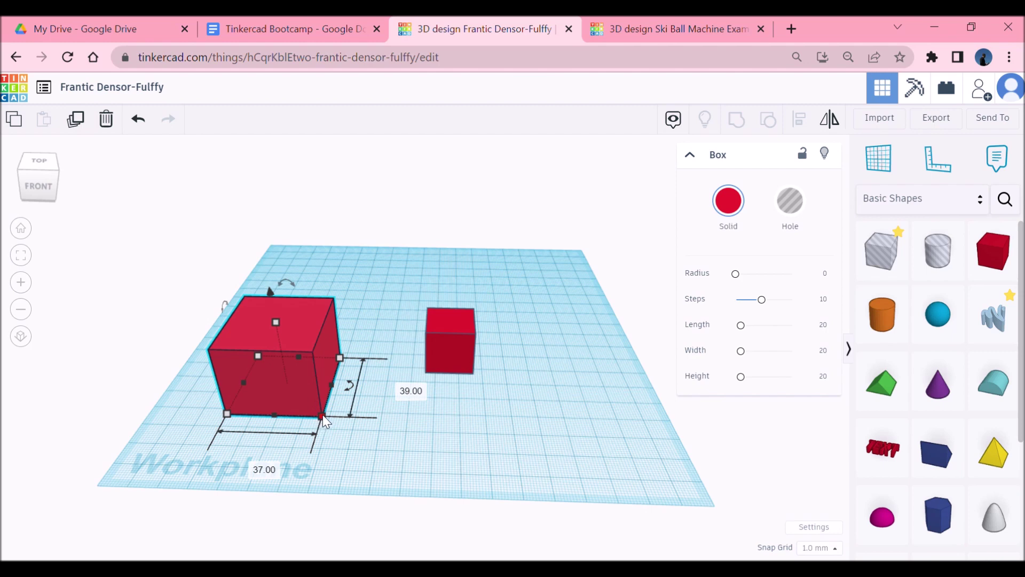
pyautogui.moveTo(298, 406); pyautogui.dragTo(184, 473)
pyautogui.moveTo(246, 412); pyautogui.dragTo(373, 347)
pyautogui.moveTo(239, 346); pyautogui.dragTo(213, 230)
pyautogui.scroll(-2, 229, 332)
pyautogui.moveTo(238, 331); pyautogui.dragTo(425, 256, button='right')
# Delete the enlarged box, keeping the small one.
pyautogui.moveTo(423, 374)
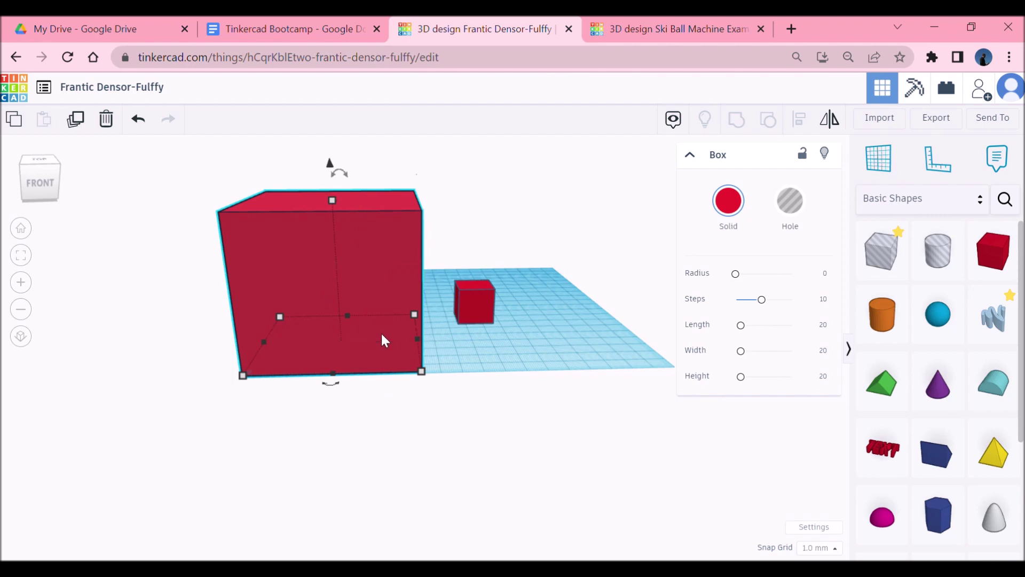
pyautogui.press('Delete')
pyautogui.moveTo(503, 351); pyautogui.dragTo(445, 379, button='middle')
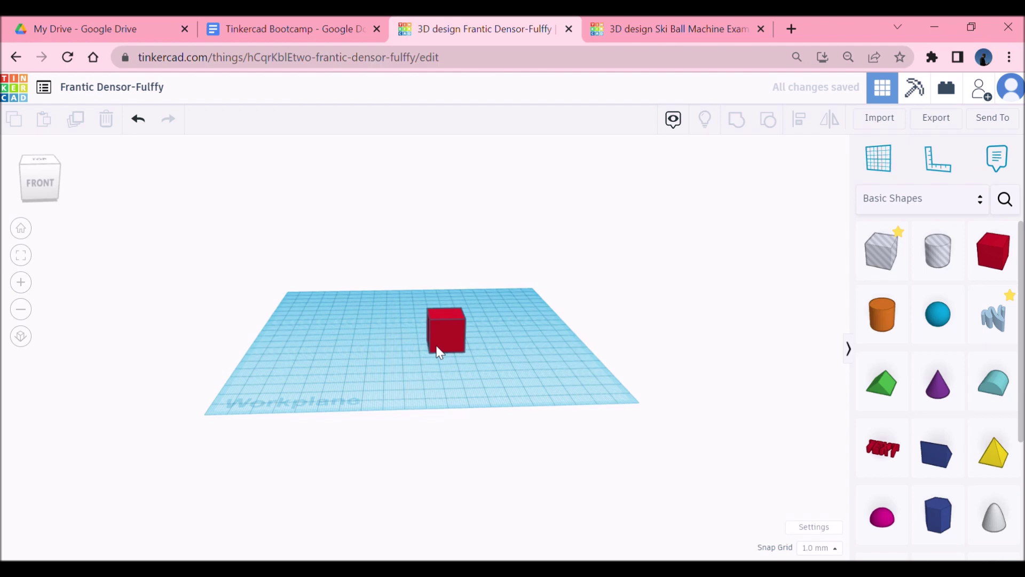
# Scale the remaining box uniformly to 36 mm per side and enlarge it further to 81 mm wide.
pyautogui.scroll(3, 439, 353)
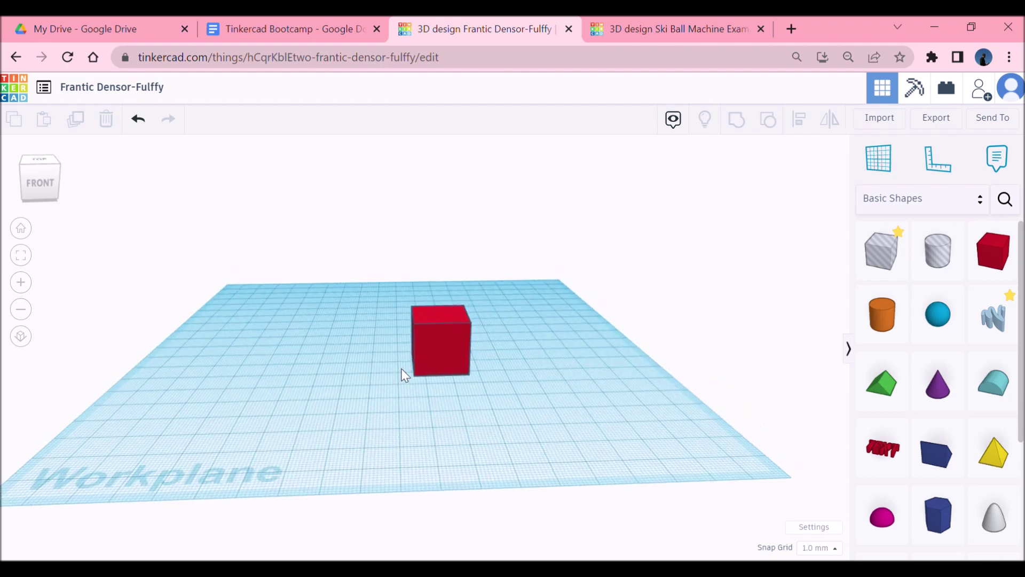
pyautogui.moveTo(401, 370)
pyautogui.mouseDown(button='right')
pyautogui.moveTo(350, 382)
pyautogui.moveTo(437, 382)
pyautogui.moveTo(386, 387)
pyautogui.moveTo(388, 377)
pyautogui.mouseUp(button='right')
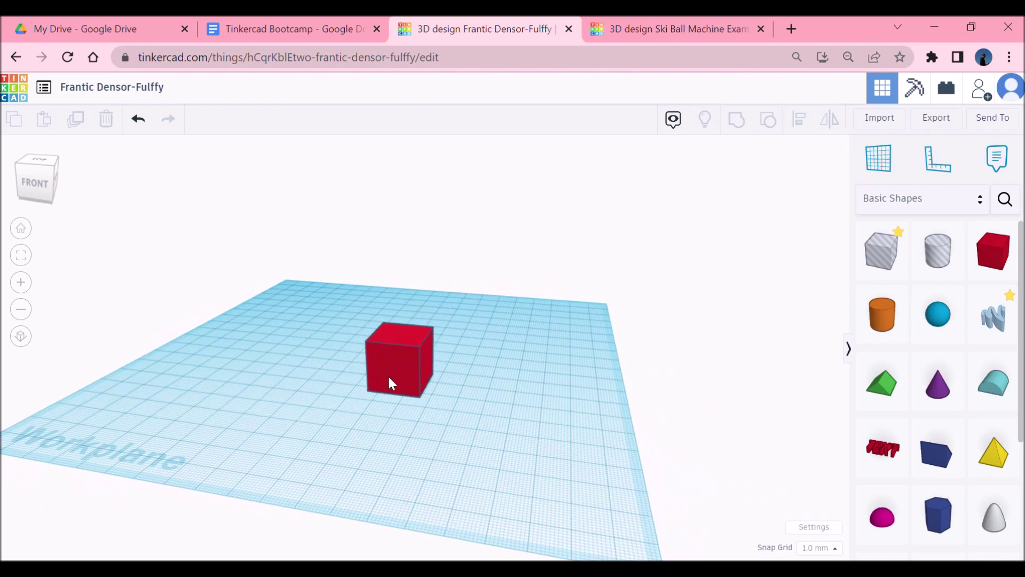
pyautogui.click(388, 377)
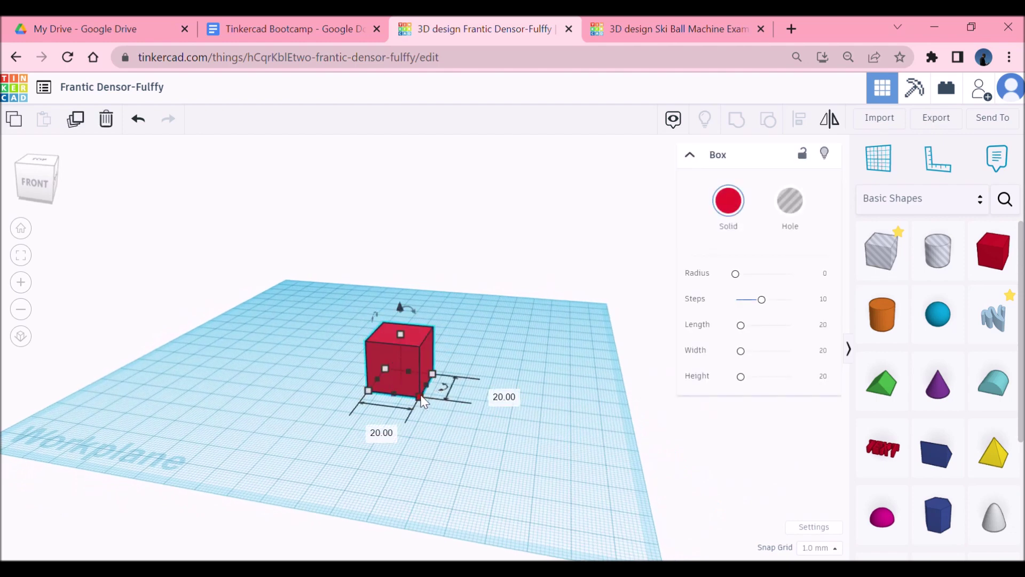
pyautogui.moveTo(423, 402); pyautogui.dragTo(457, 424)
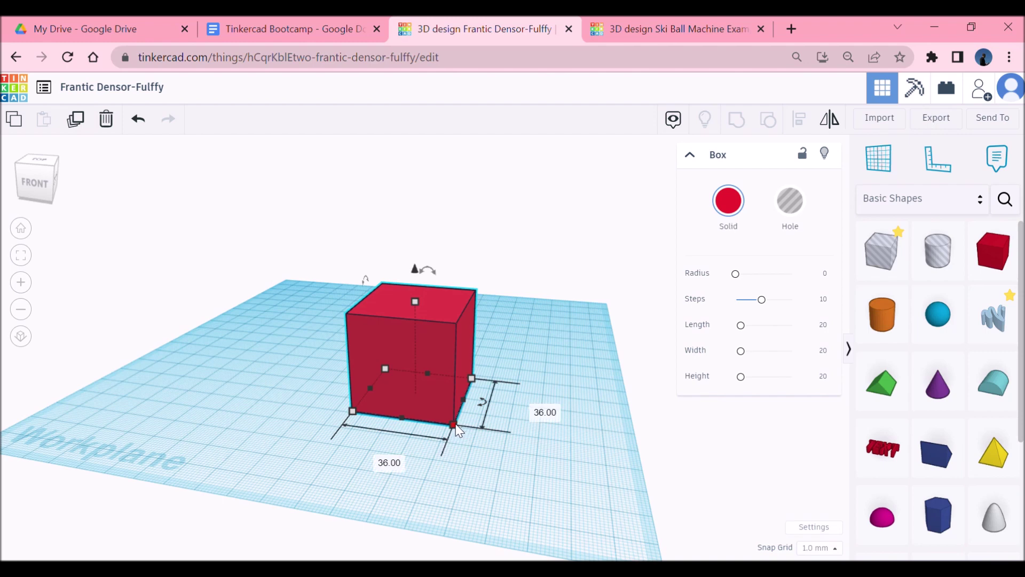
pyautogui.moveTo(466, 398); pyautogui.dragTo(595, 445)
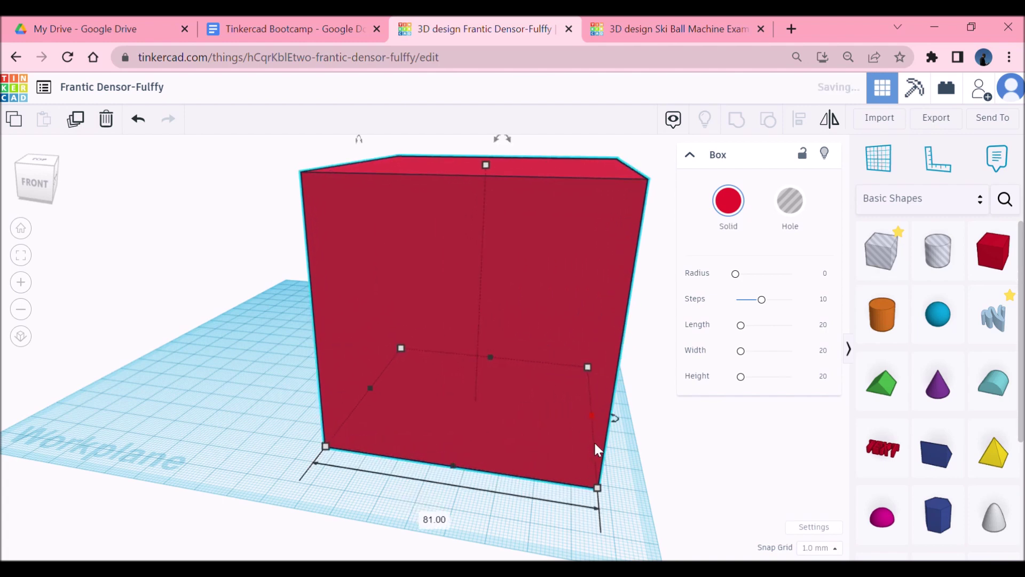
# Clear the oversized box from the workplane and place a new 20 mm solid box near the centre.
pyautogui.scroll(-5, 596, 450)
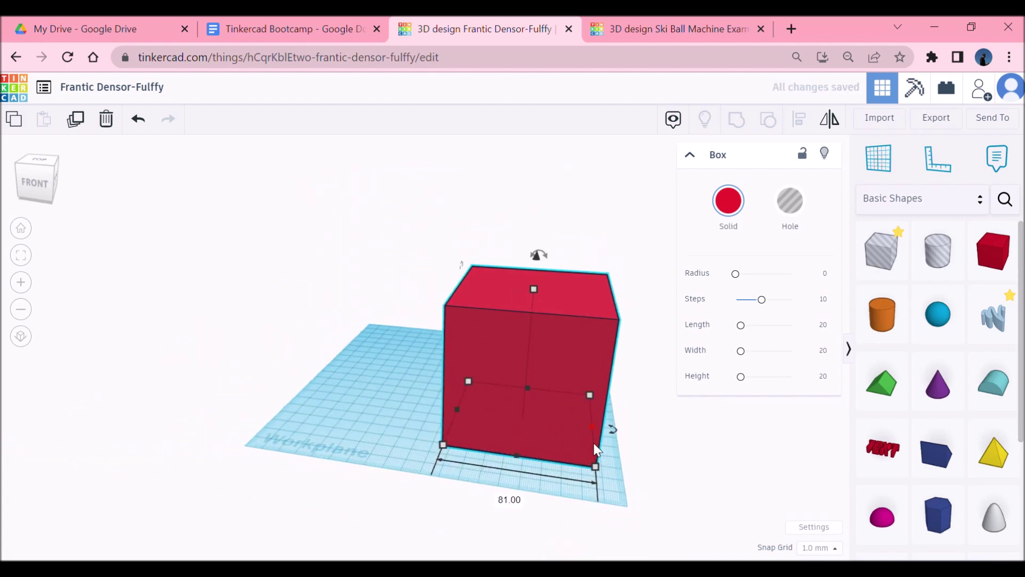
pyautogui.moveTo(641, 486); pyautogui.dragTo(549, 426, button='middle')
pyautogui.moveTo(548, 426); pyautogui.dragTo(517, 354, button='right')
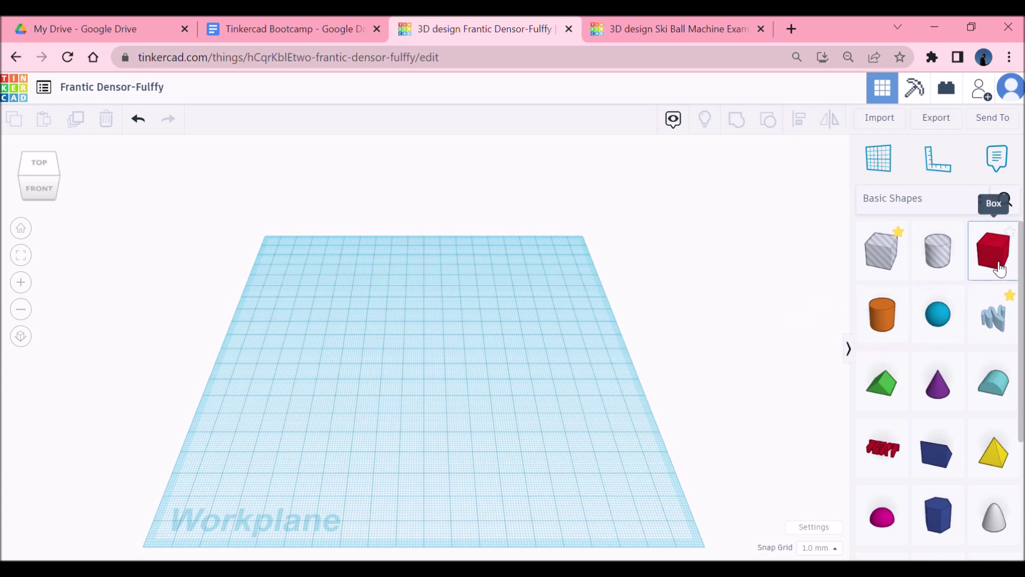
pyautogui.moveTo(1000, 270); pyautogui.dragTo(424, 364)
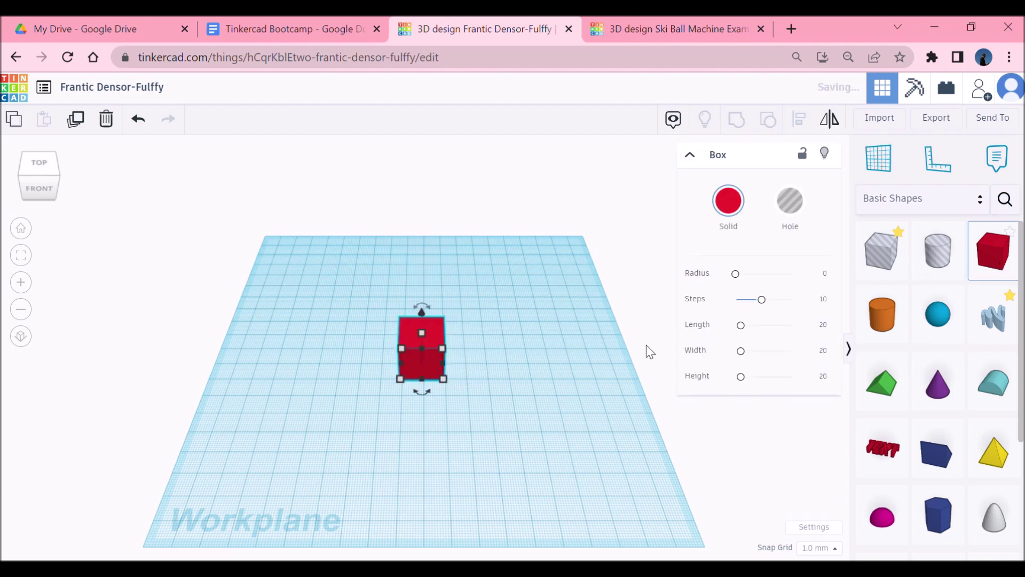
# Place a solid cylinder on the workplane just to the left of the red box.
pyautogui.moveTo(889, 330); pyautogui.dragTo(358, 362)
pyautogui.click(359, 435)
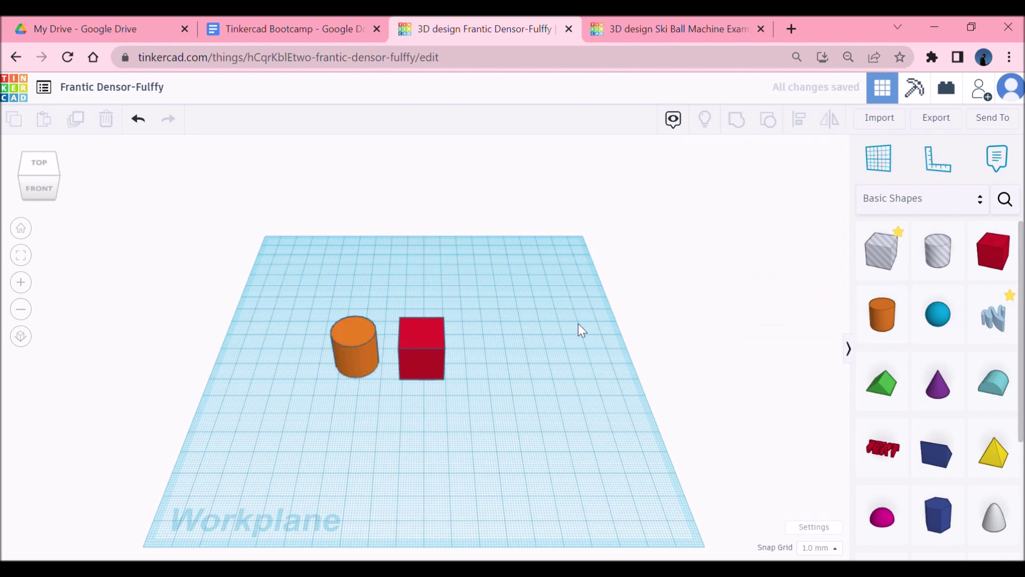
# Recolour the box with the bright sky-blue preset.
pyautogui.click(429, 375)
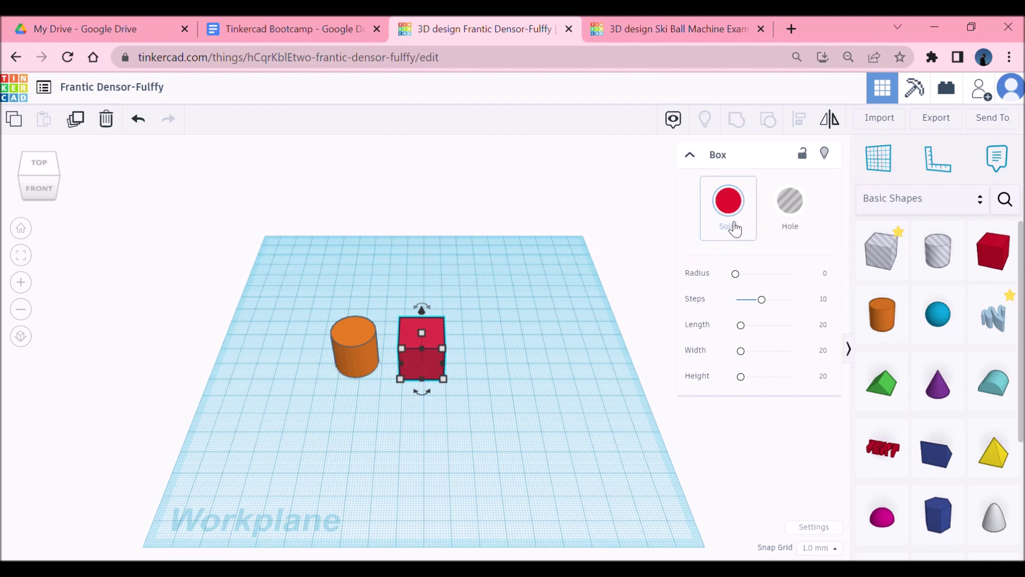
pyautogui.click(742, 197)
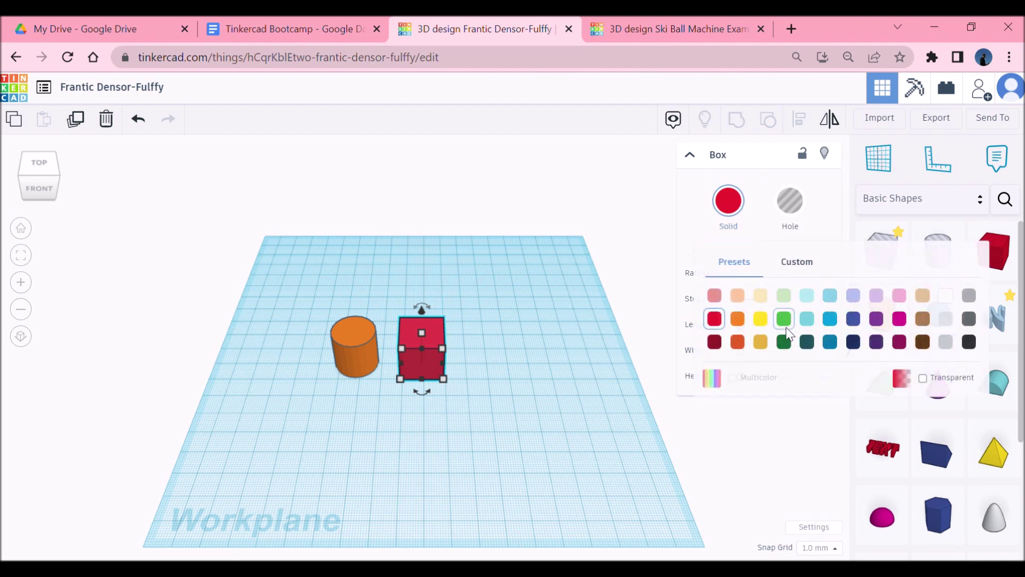
pyautogui.click(831, 320)
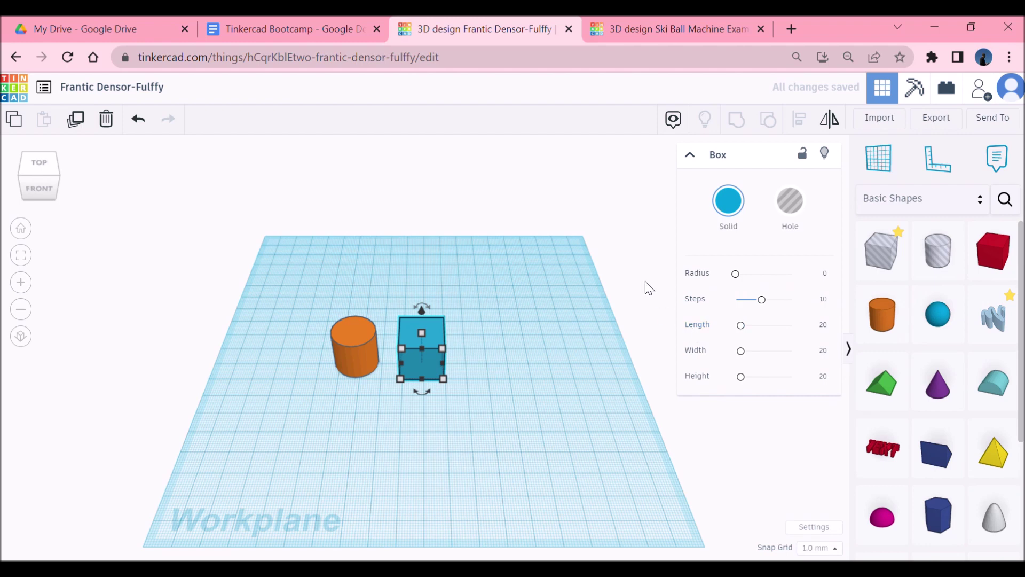
# Try a custom red on the box and return it to the bright sky-blue preset.
pyautogui.click(728, 202)
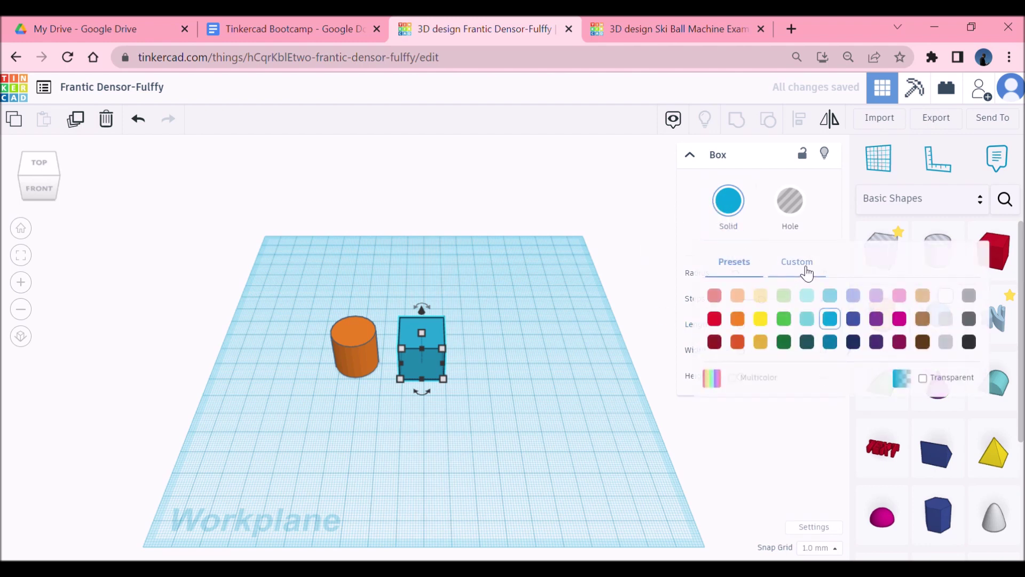
pyautogui.click(806, 272)
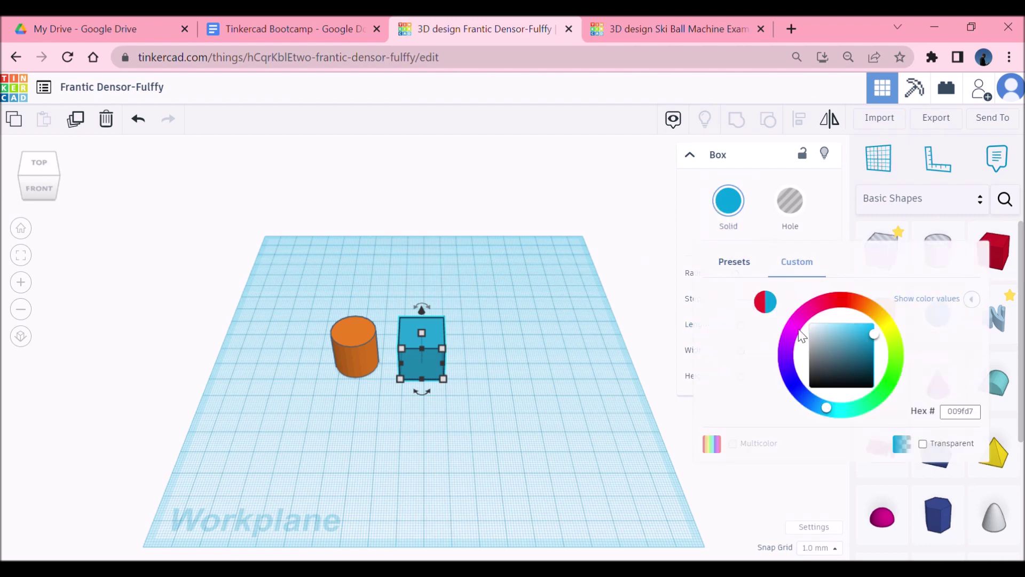
pyautogui.click(790, 369)
pyautogui.moveTo(791, 373); pyautogui.dragTo(844, 298)
pyautogui.click(734, 261)
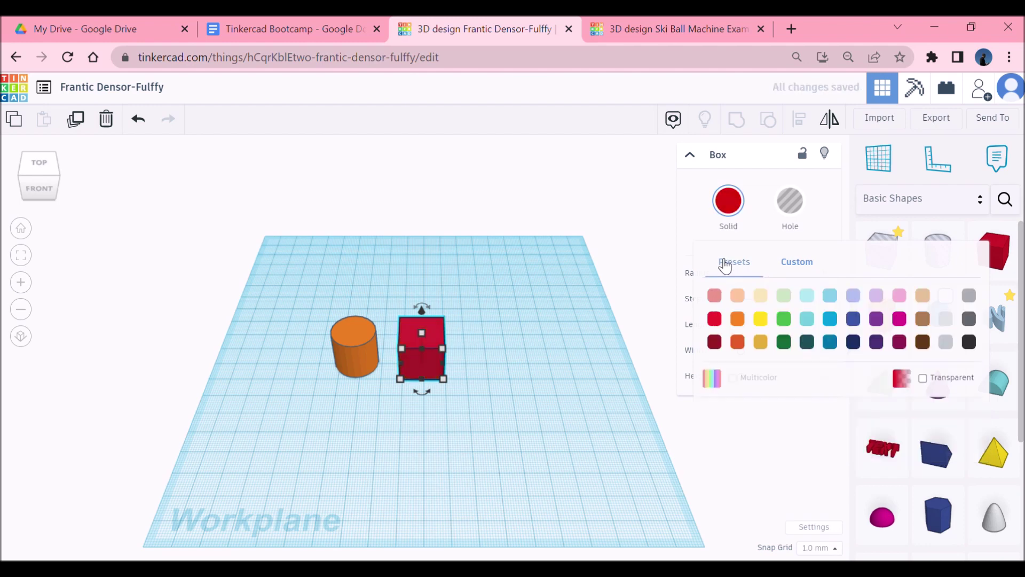
pyautogui.click(828, 320)
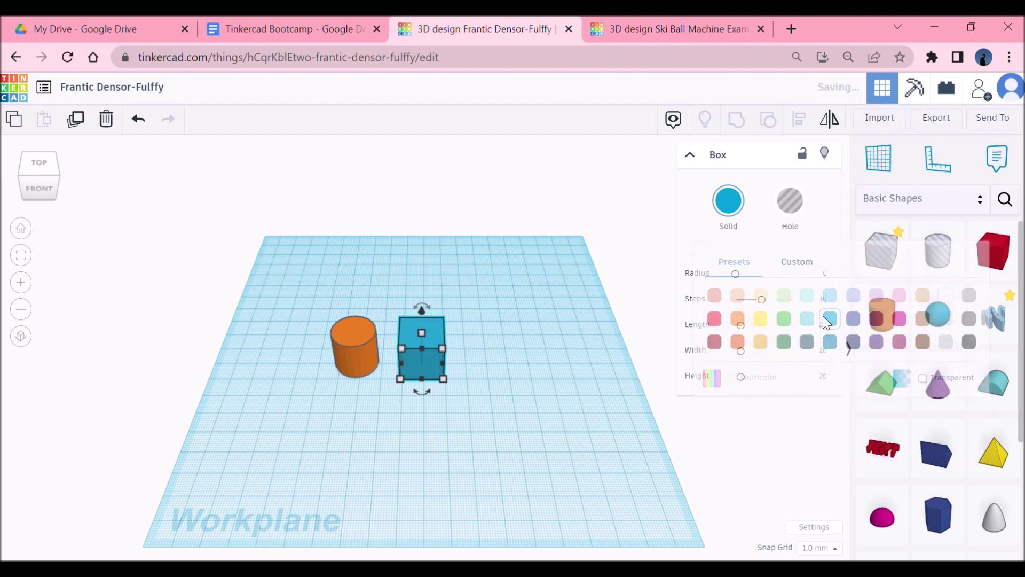
# Recolour the orange cylinder with the same sky-blue preset as the box.
pyautogui.click(357, 355)
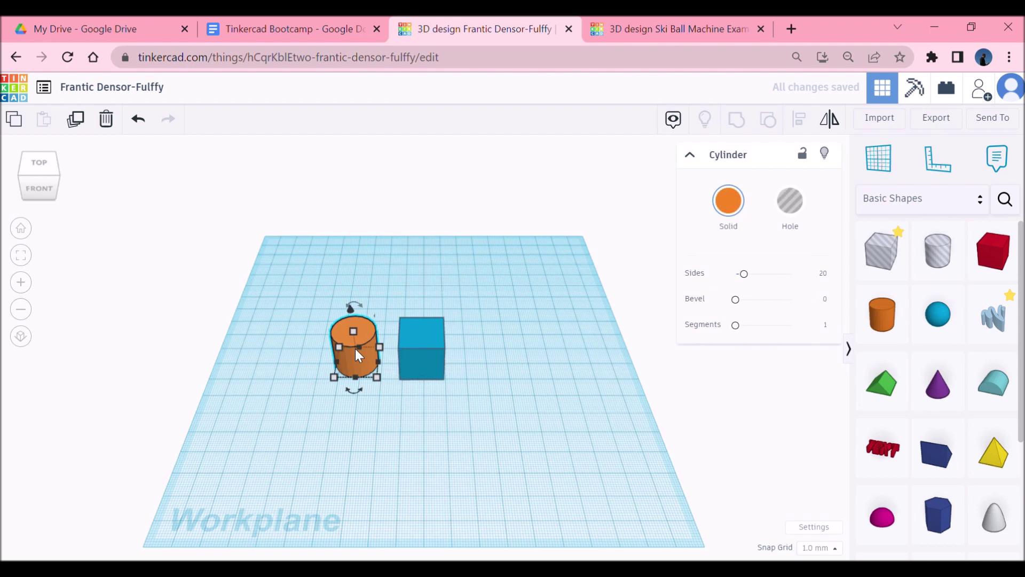
pyautogui.click(727, 210)
pyautogui.click(836, 321)
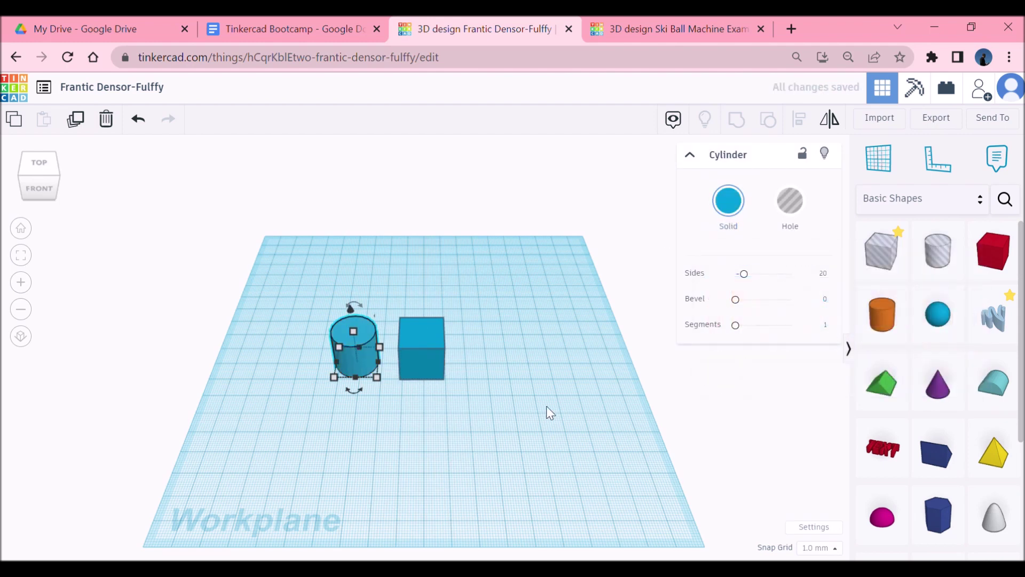
pyautogui.click(511, 412)
# Smooth the cylinder by setting its Sides to 64.
pyautogui.click(347, 350)
pyautogui.scroll(4, 347, 350)
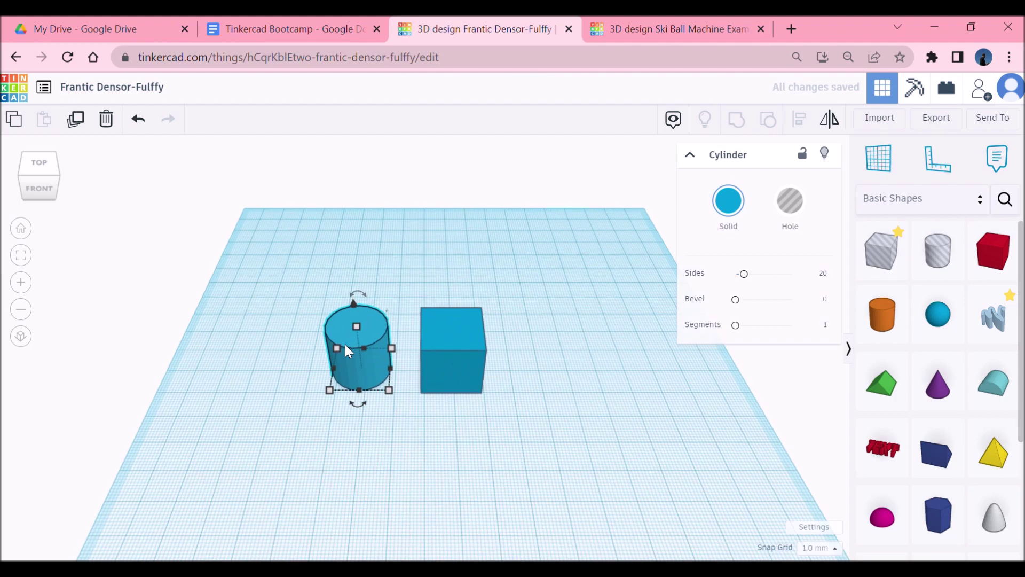
pyautogui.moveTo(352, 344); pyautogui.dragTo(466, 390, button='right')
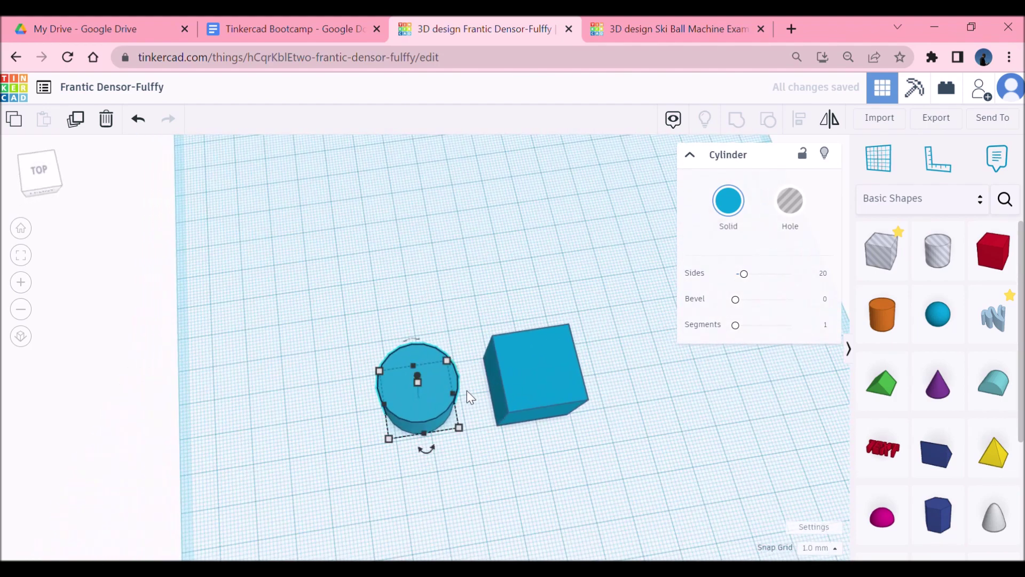
pyautogui.scroll(3, 464, 395)
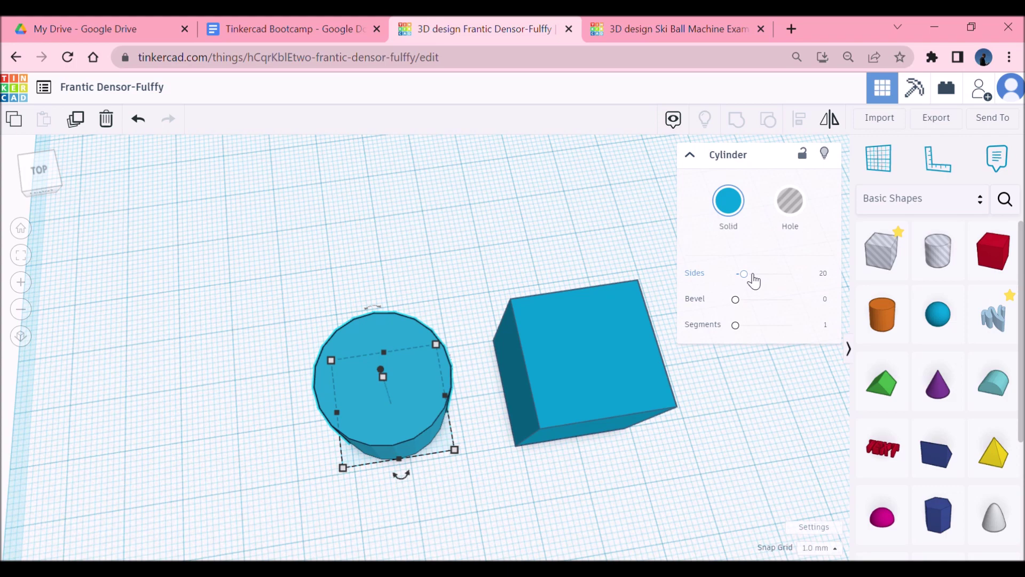
pyautogui.moveTo(744, 274); pyautogui.dragTo(822, 283)
pyautogui.scroll(5, 386, 428)
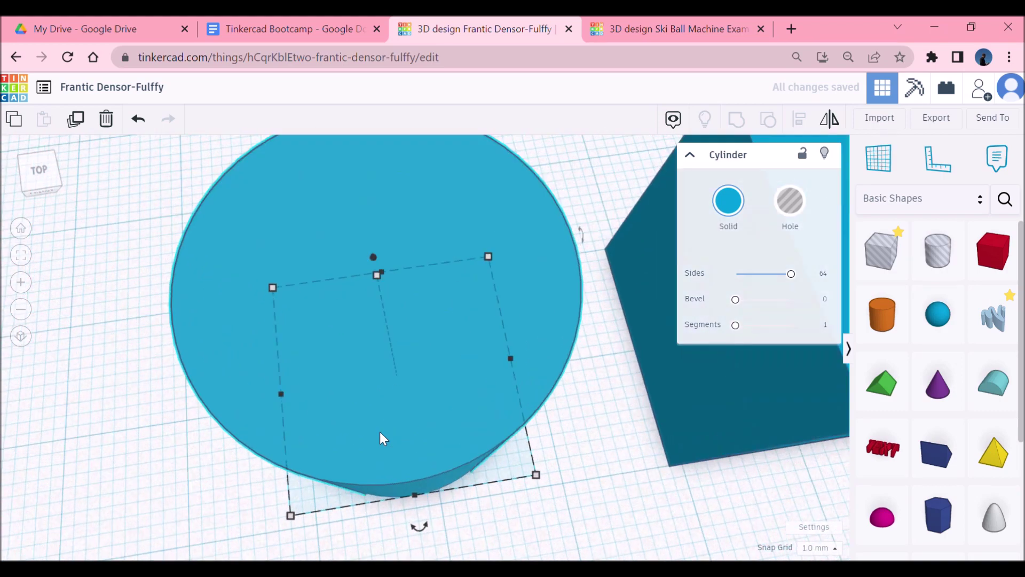
pyautogui.moveTo(392, 433); pyautogui.dragTo(356, 414, button='right')
pyautogui.scroll(-5, 326, 416)
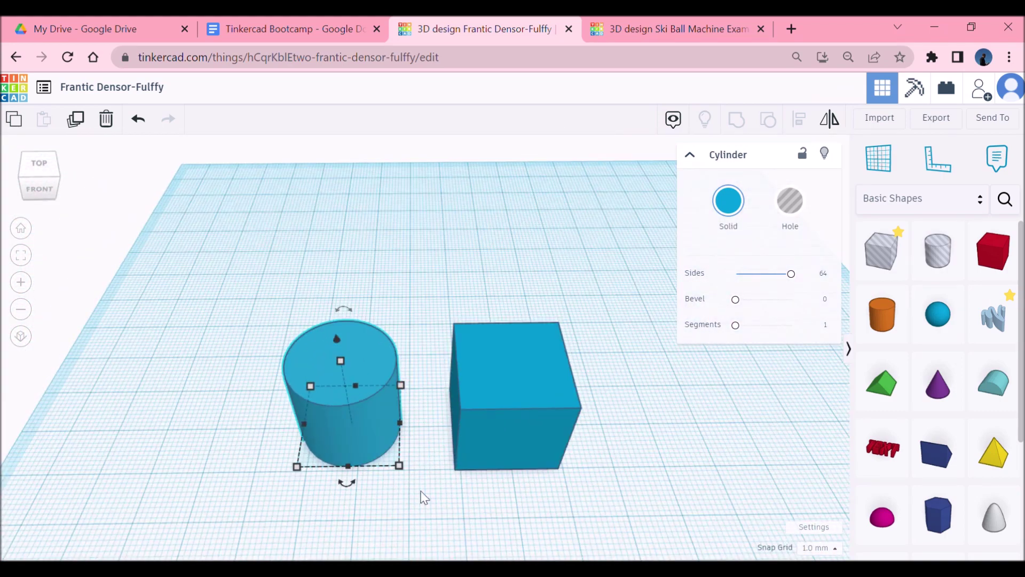
# Slide the cylinder 34 mm across the workplane into the box and move it 25 mm back beside it.
pyautogui.moveTo(419, 495); pyautogui.dragTo(355, 417, button='middle')
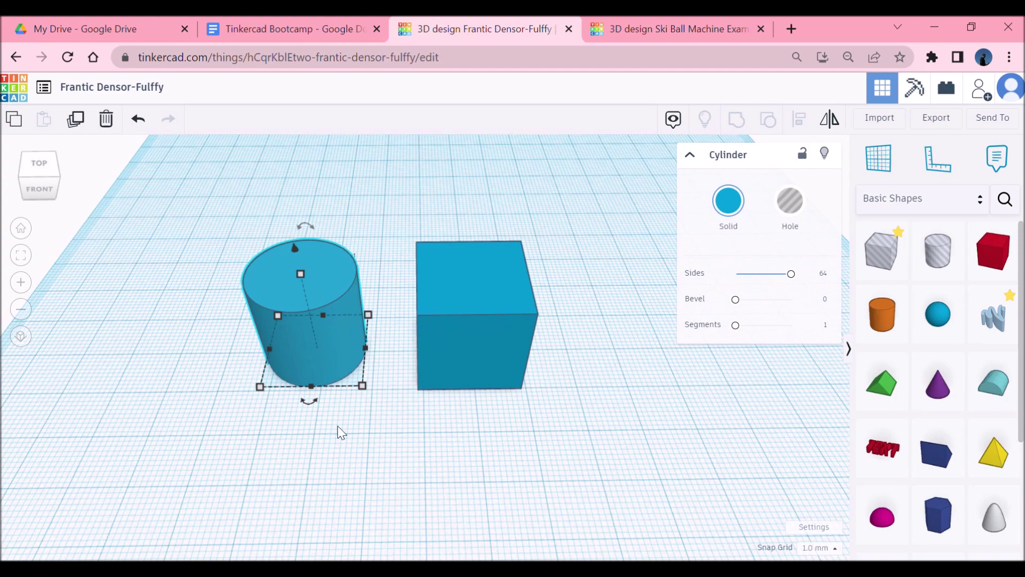
pyautogui.moveTo(338, 428); pyautogui.dragTo(356, 396, button='right')
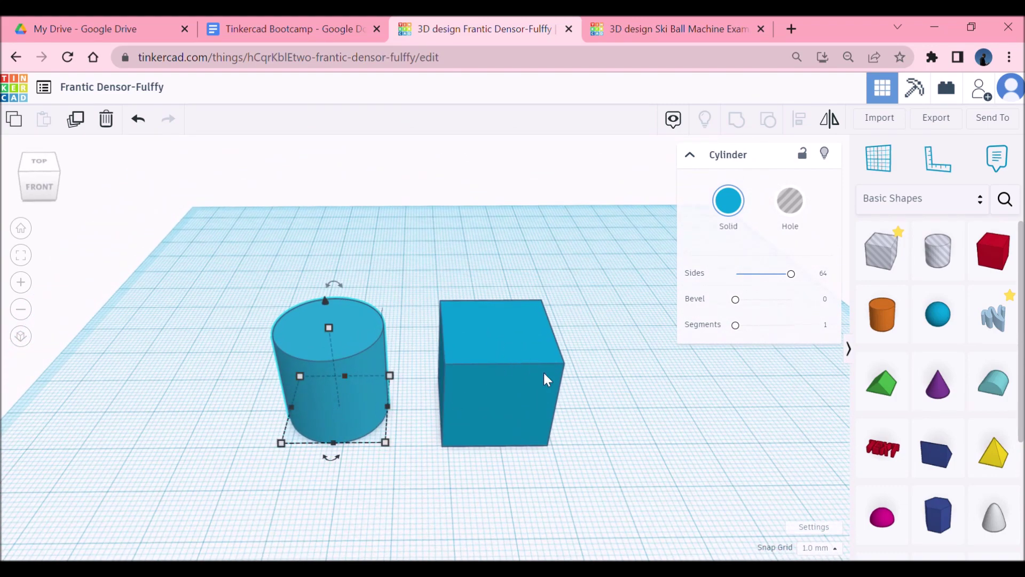
pyautogui.moveTo(545, 376); pyautogui.dragTo(458, 382, button='middle')
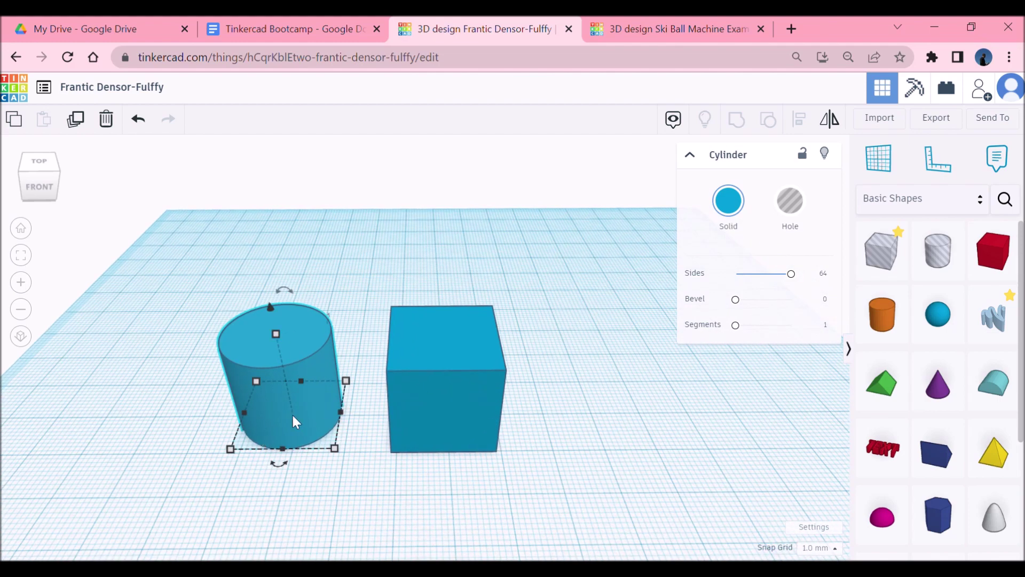
pyautogui.moveTo(291, 417); pyautogui.dragTo(477, 429)
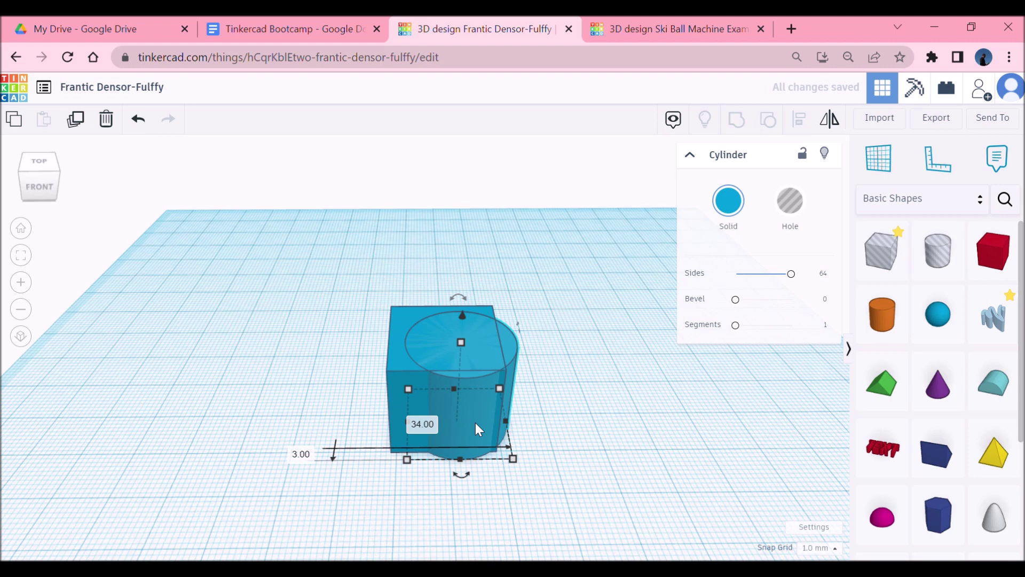
pyautogui.moveTo(476, 422); pyautogui.dragTo(335, 410)
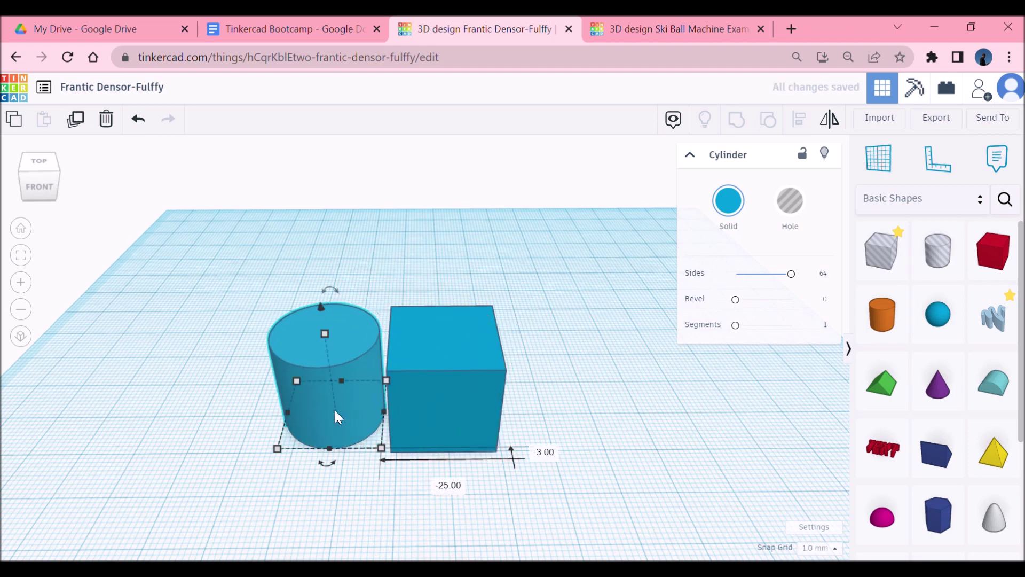
# Slide the cylinder along the workplane to behind the box and bring it back beside the box.
pyautogui.moveTo(310, 422); pyautogui.dragTo(437, 296)
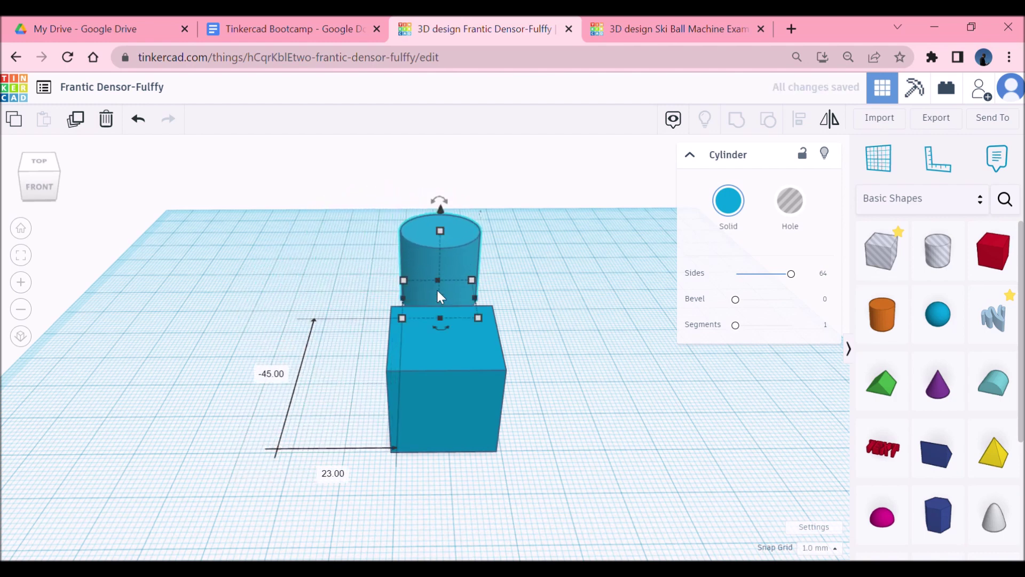
pyautogui.click(560, 340)
pyautogui.moveTo(559, 340); pyautogui.dragTo(476, 296, button='right')
pyautogui.moveTo(438, 273); pyautogui.dragTo(332, 431)
# Raise the cylinder vertically off the workplane until its base is higher than the top of the box.
pyautogui.moveTo(378, 475); pyautogui.dragTo(422, 374, button='right')
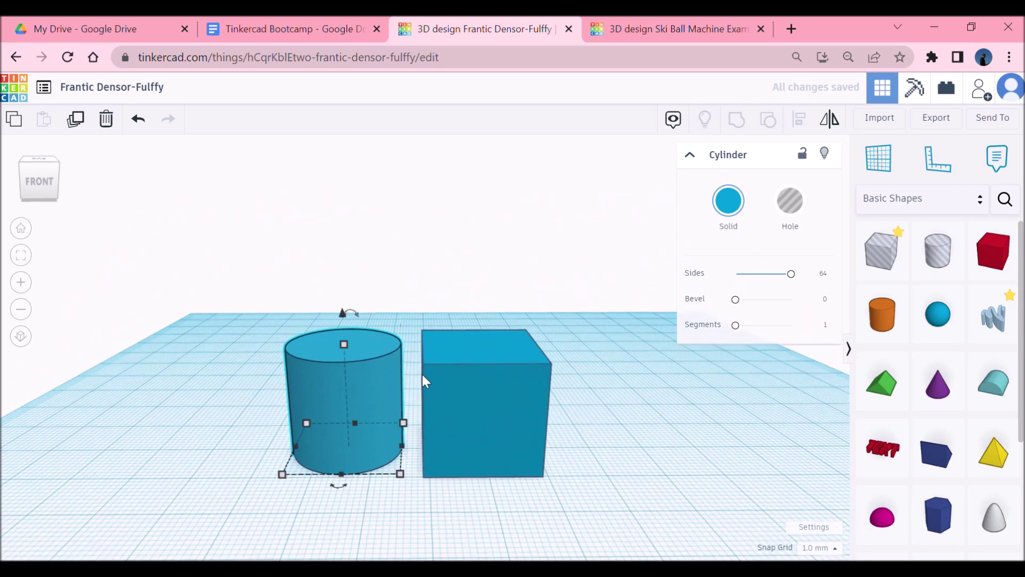
pyautogui.click(344, 316)
pyautogui.scroll(-5, 342, 315)
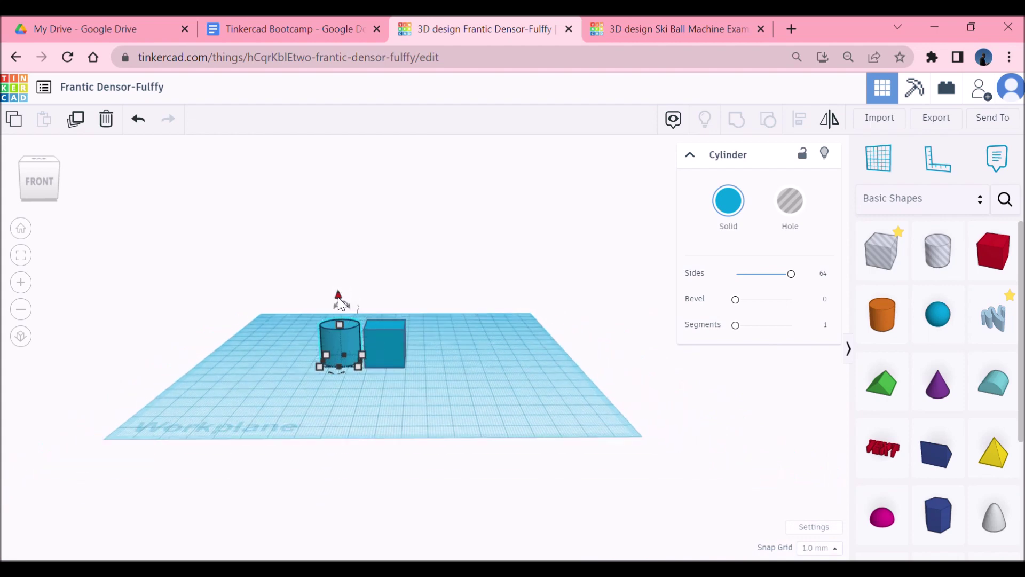
pyautogui.moveTo(340, 294); pyautogui.dragTo(344, 238)
pyautogui.moveTo(402, 291); pyautogui.dragTo(407, 336, button='right')
# Move the raised cylinder horizontally in small increments until it is directly above the box.
pyautogui.moveTo(341, 411)
pyautogui.mouseDown()
pyautogui.moveTo(356, 412)
pyautogui.moveTo(340, 419)
pyautogui.mouseUp()
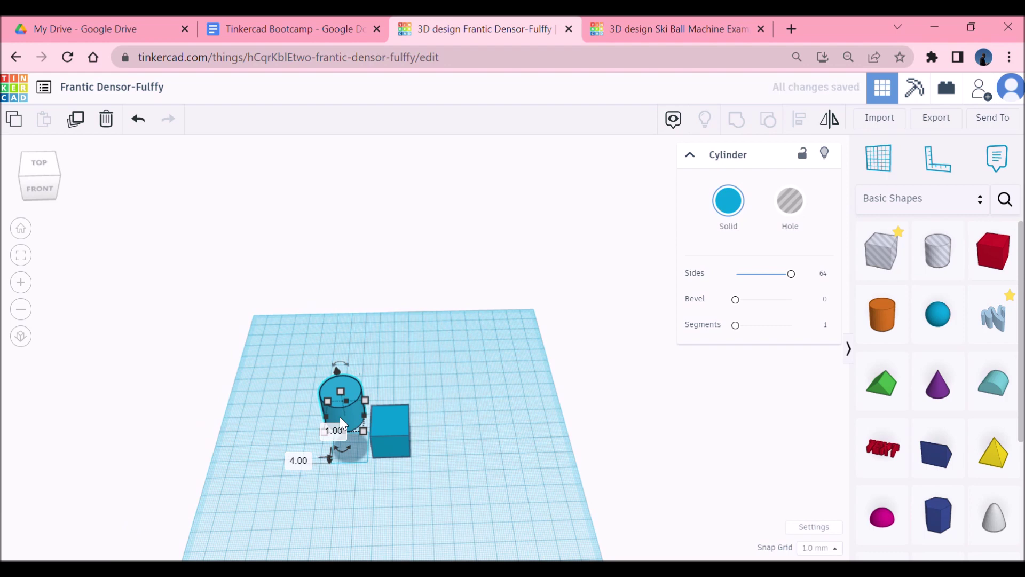
pyautogui.press('Right')
pyautogui.press('Right')
pyautogui.press('Down')
pyautogui.press('Down')
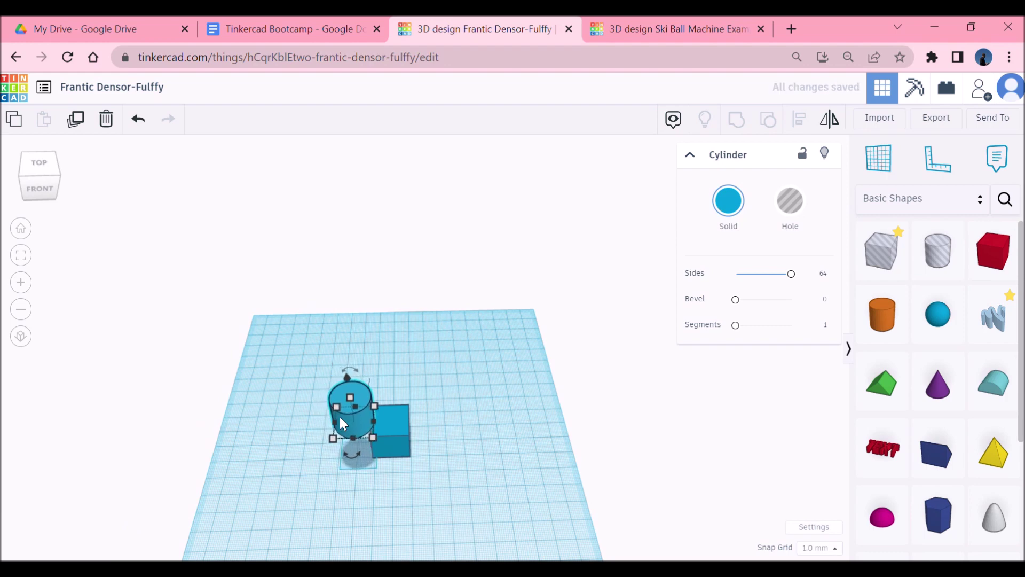
pyautogui.press('Right')
pyautogui.press('Right')
pyautogui.press('Right')
pyautogui.press('Right')
pyautogui.press('Right')
pyautogui.press('Right')
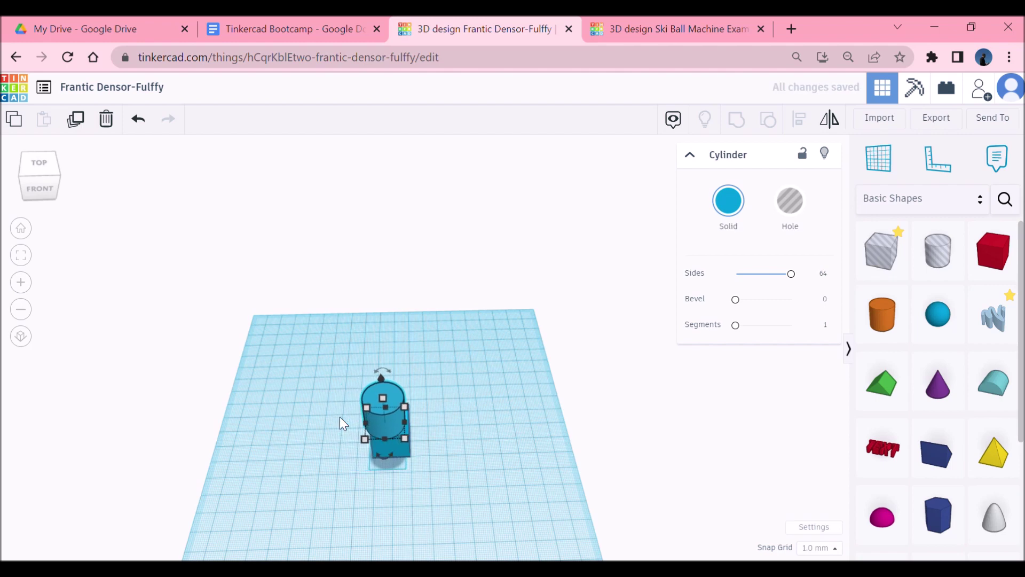
pyautogui.press('Right')
pyautogui.press('Right')
pyautogui.press('Right')
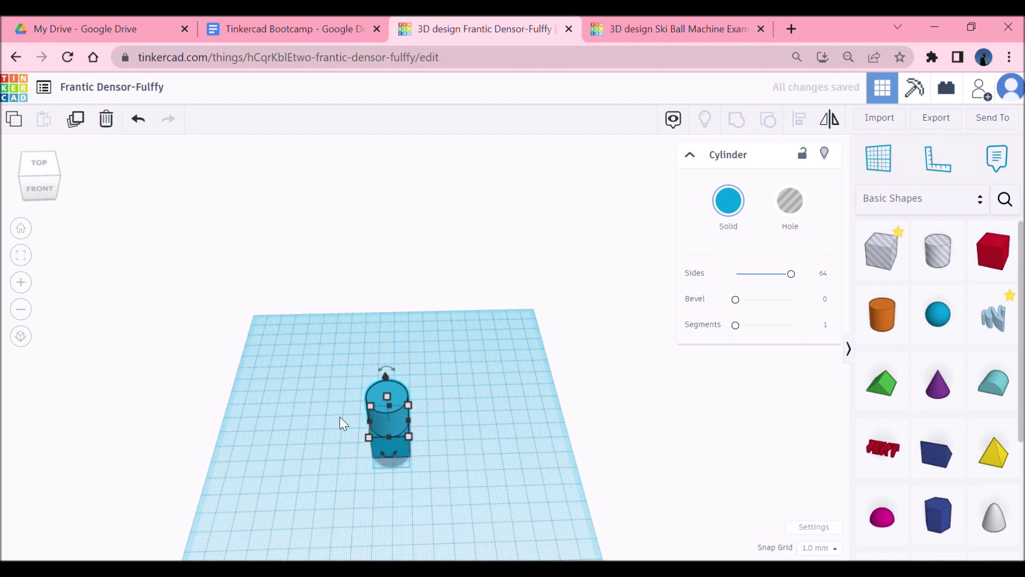
# Lower the cylinder by 10 mm towards the box, to 19 mm above the workplane.
pyautogui.scroll(3, 404, 419)
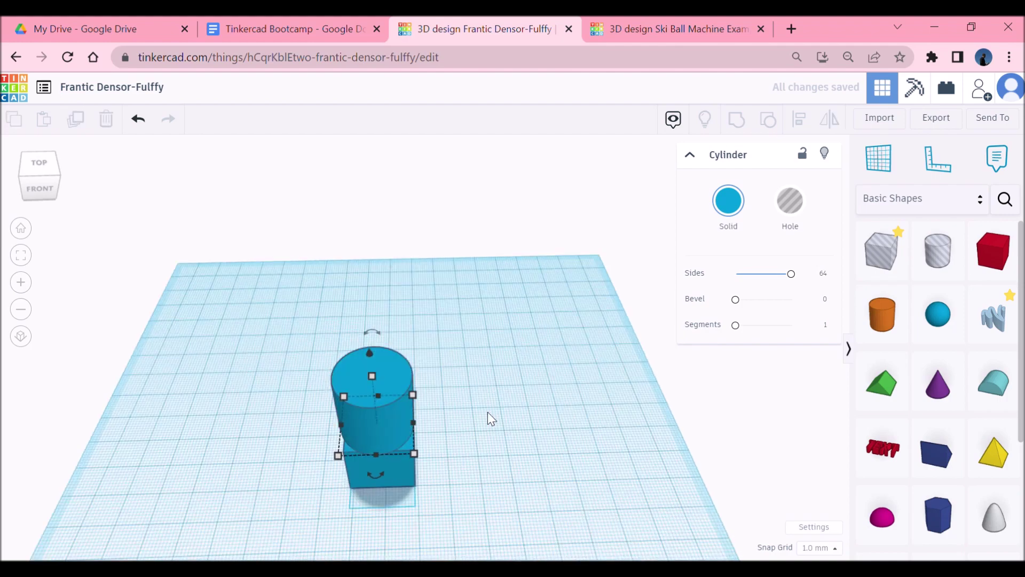
pyautogui.click(488, 413)
pyautogui.moveTo(488, 413); pyautogui.dragTo(506, 325, button='right')
pyautogui.click(412, 334)
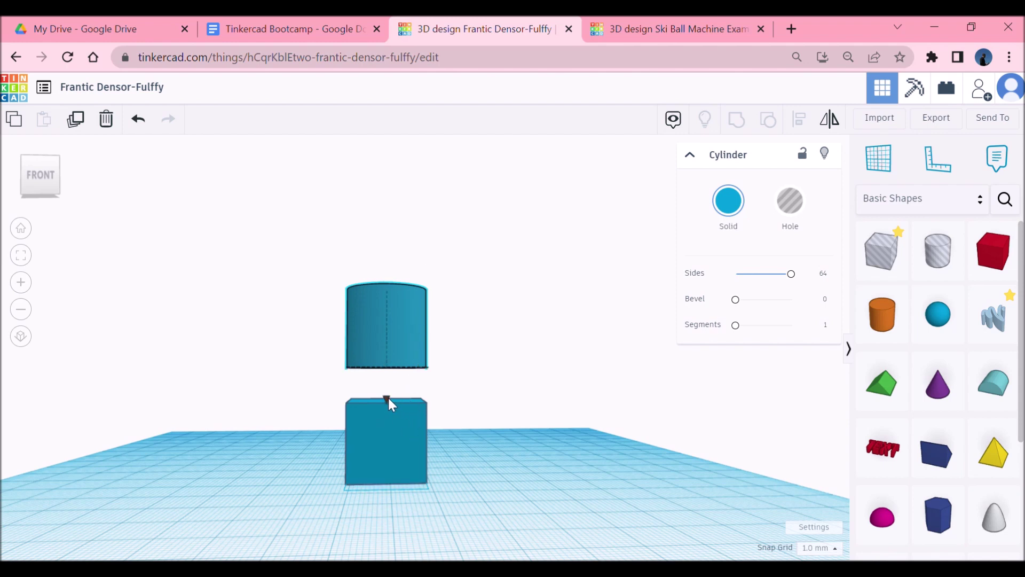
pyautogui.moveTo(387, 399); pyautogui.dragTo(382, 438)
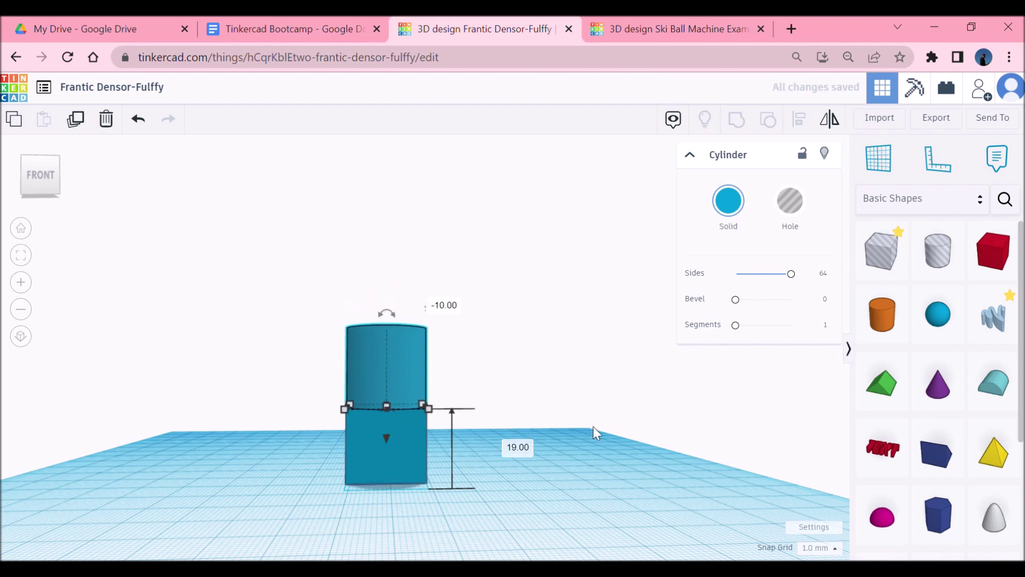
# Nudge the cylinder a few millimetres to the right so it overhangs the edge of the box, and deselect it.
pyautogui.press('Right')
pyautogui.press('Right')
pyautogui.press('Right')
pyautogui.press('Right')
pyautogui.click(510, 470)
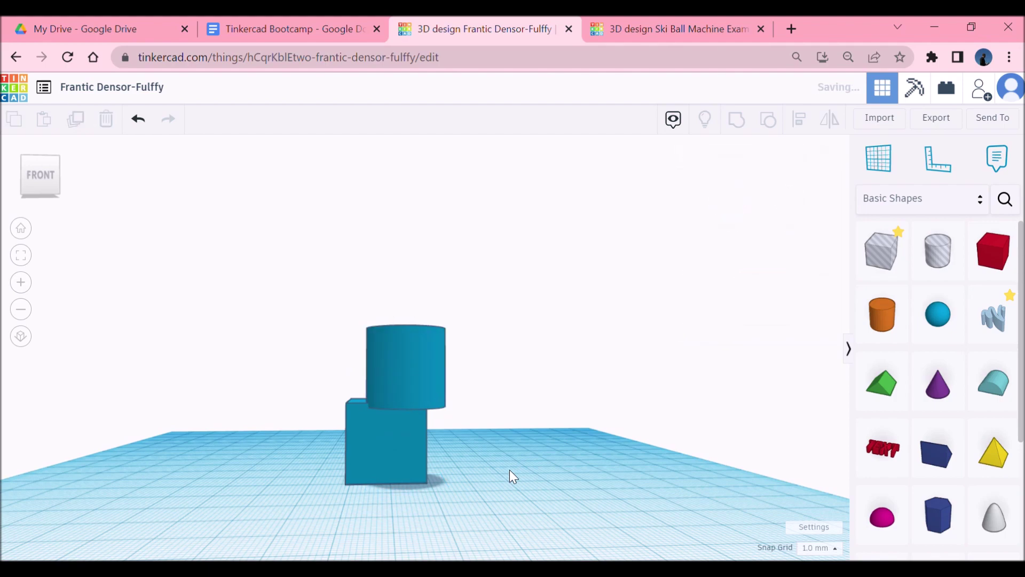
# Raise the cylinder by 1 mm to 20 mm above the workplane, flush with the top of the box.
pyautogui.scroll(5, 457, 456)
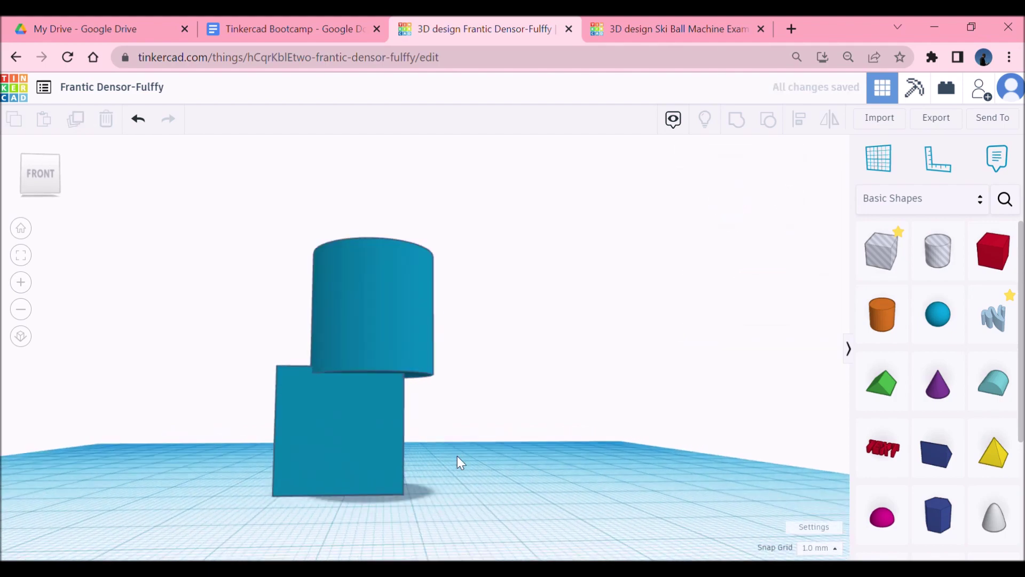
pyautogui.moveTo(457, 456); pyautogui.dragTo(519, 459, button='right')
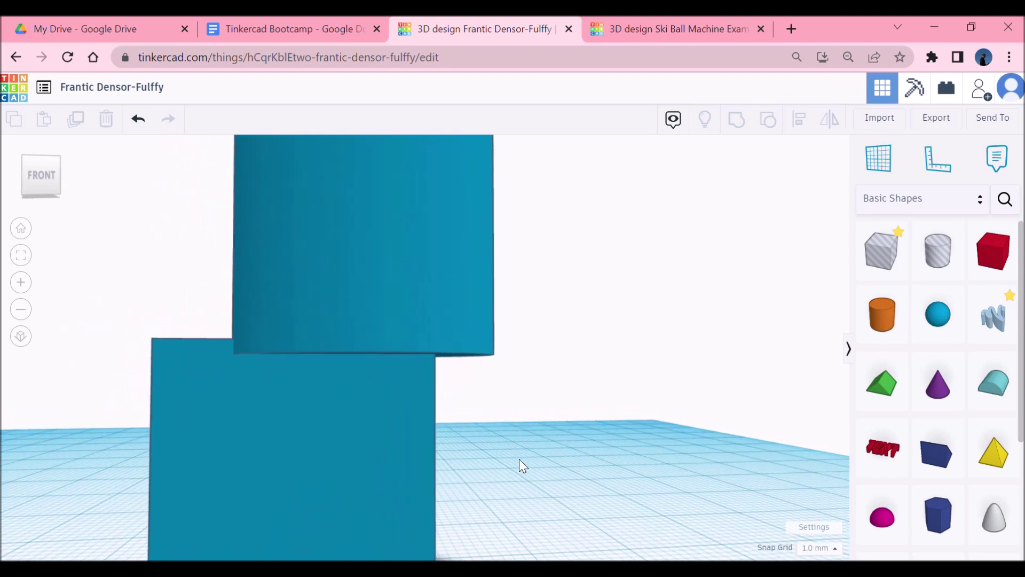
pyautogui.scroll(-3, 421, 450)
pyautogui.click(396, 360)
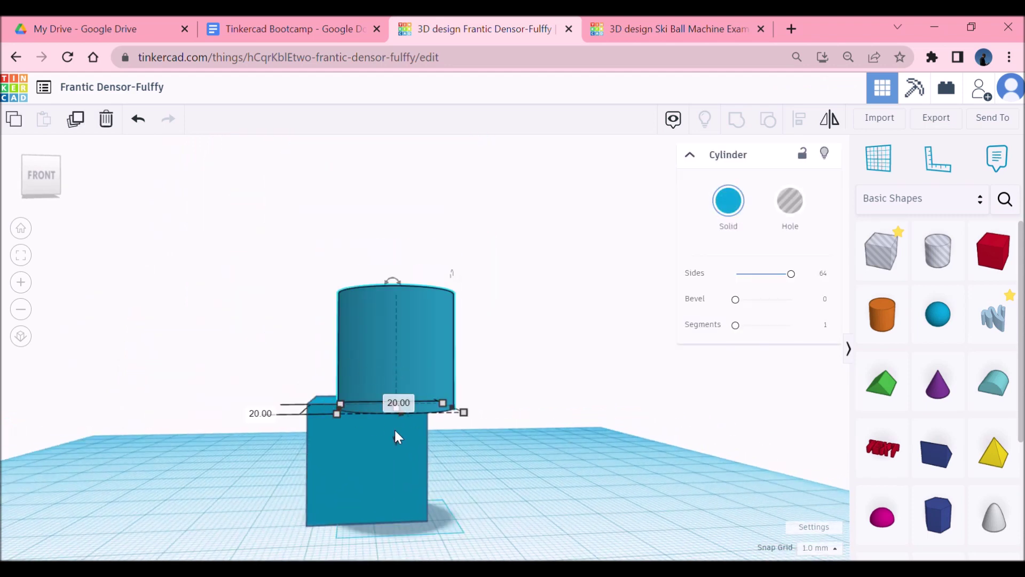
pyautogui.moveTo(396, 438); pyautogui.dragTo(396, 432)
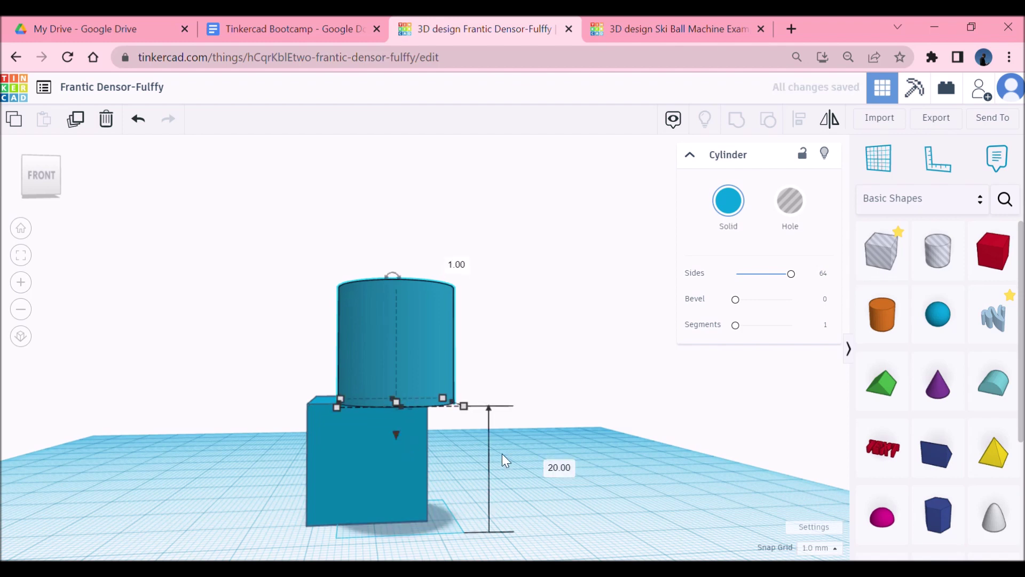
# Compare the box's height with the cylinder's elevation above the workplane, checking each shape's dimension in turn.
pyautogui.moveTo(502, 453); pyautogui.dragTo(502, 457, button='right')
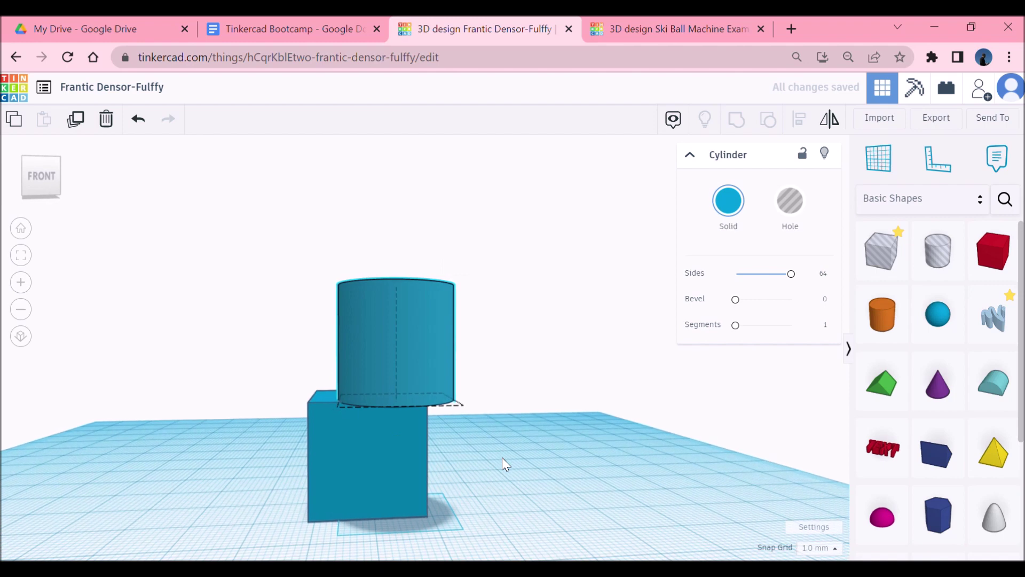
pyautogui.click(403, 474)
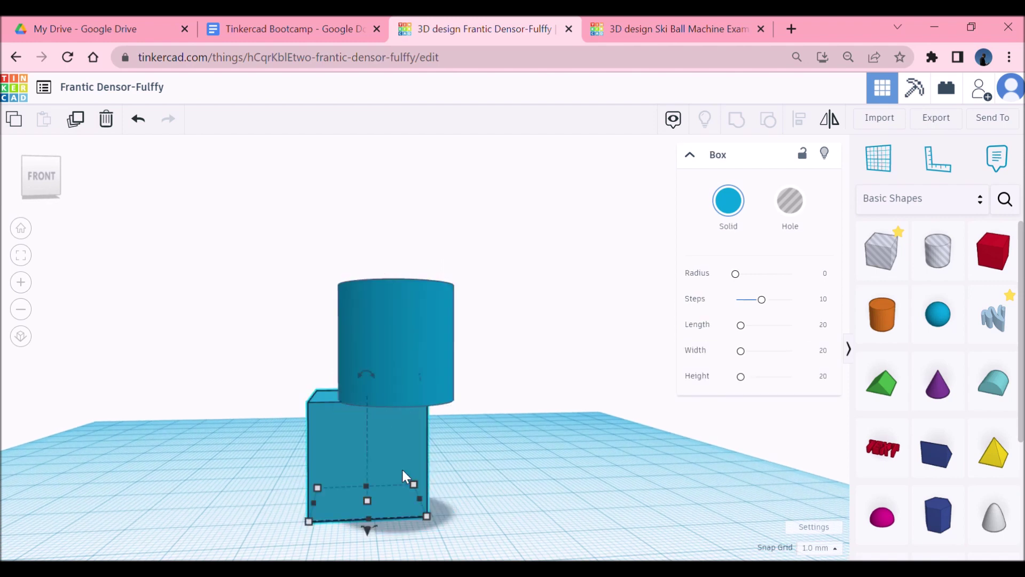
pyautogui.moveTo(420, 466); pyautogui.dragTo(499, 488, button='right')
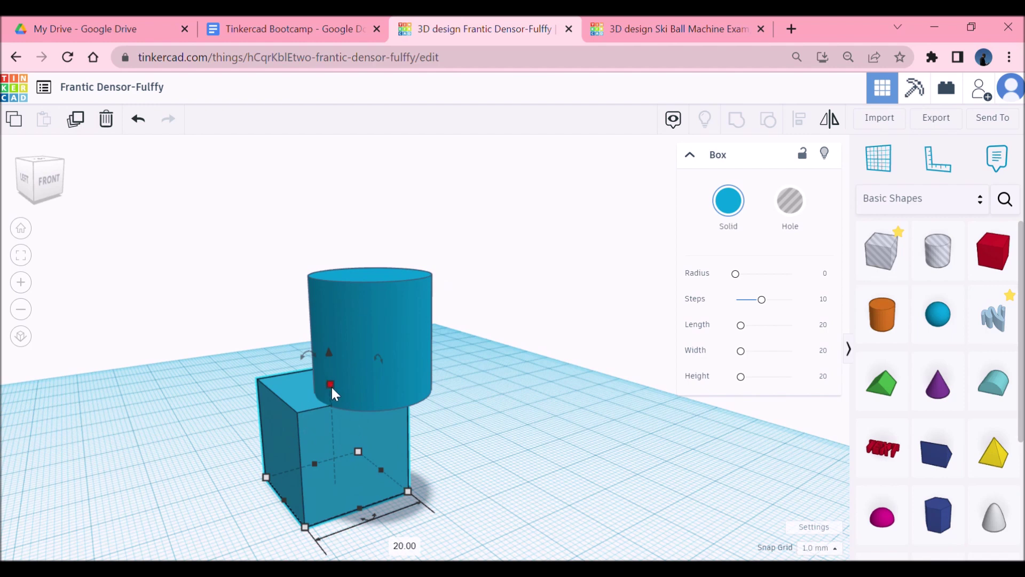
pyautogui.moveTo(331, 385)
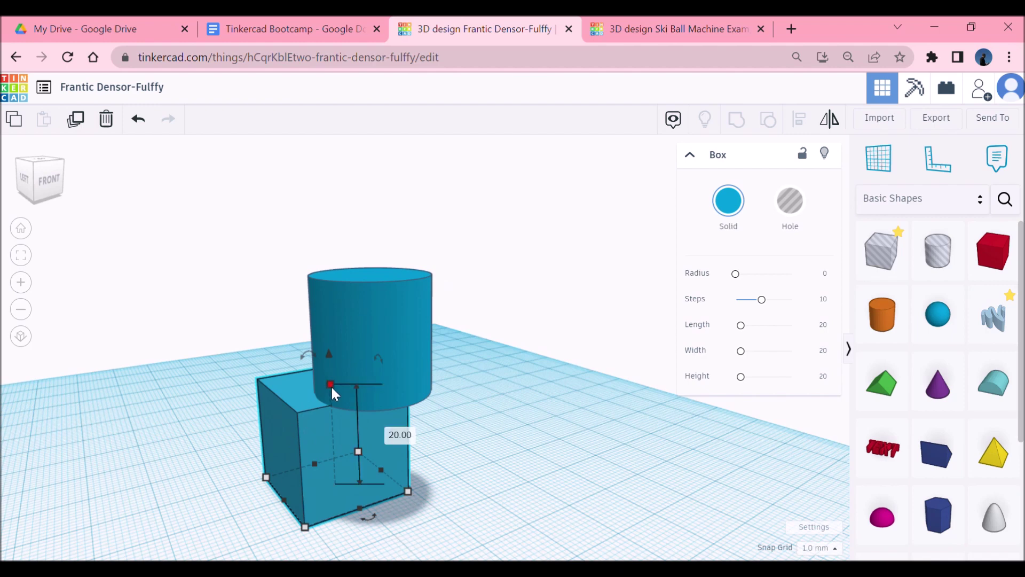
pyautogui.click(496, 447)
pyautogui.click(375, 415)
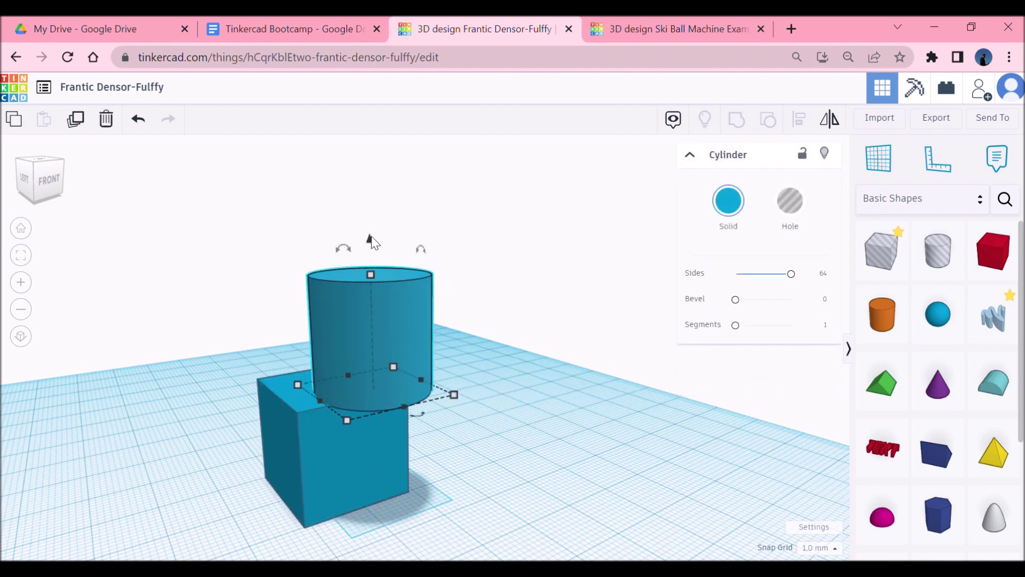
pyautogui.moveTo(369, 238)
pyautogui.mouseDown()
pyautogui.moveTo(367, 178)
pyautogui.moveTo(360, 241)
pyautogui.mouseUp()
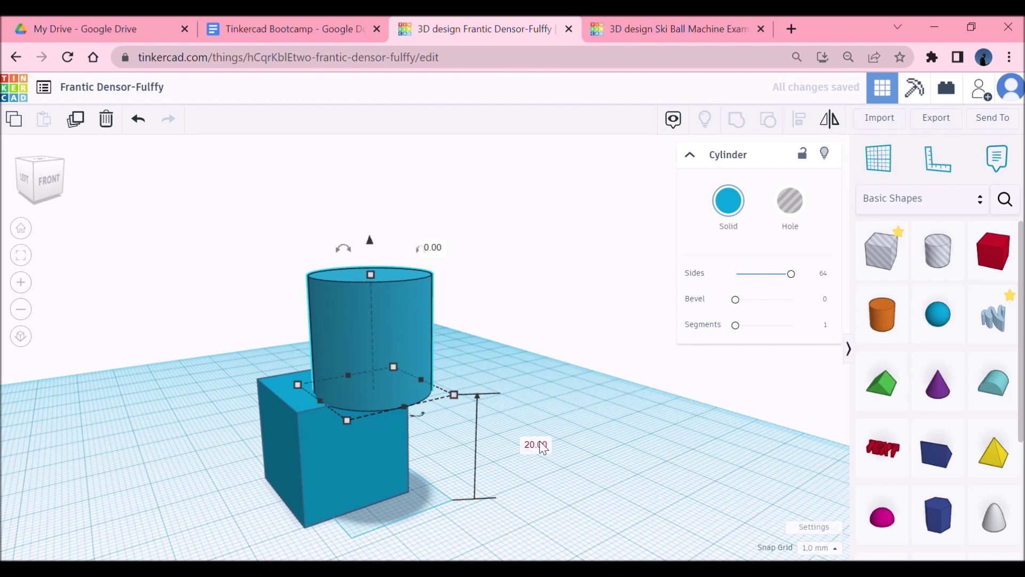
pyautogui.click(360, 451)
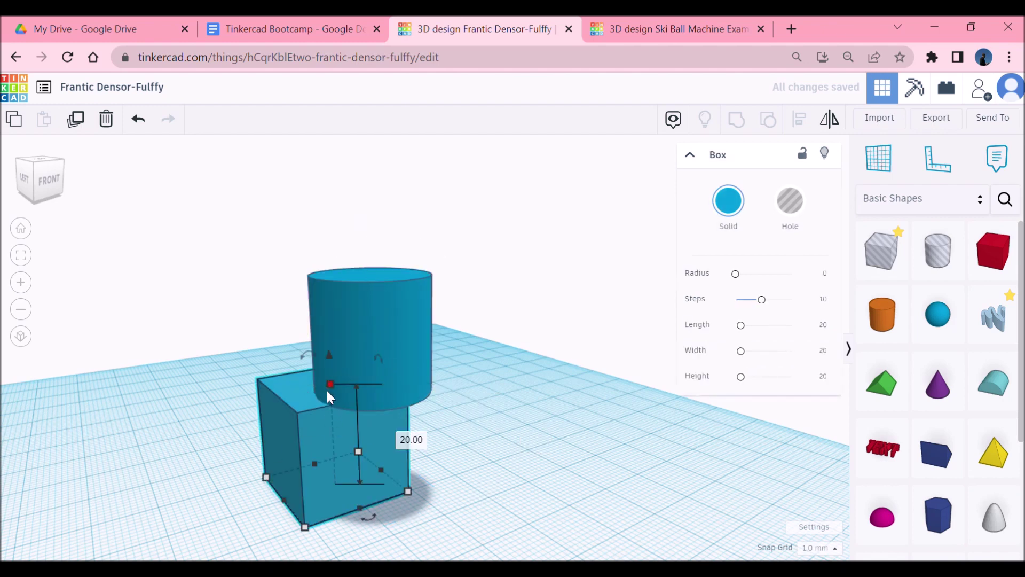
pyautogui.click(330, 393)
pyautogui.click(287, 442)
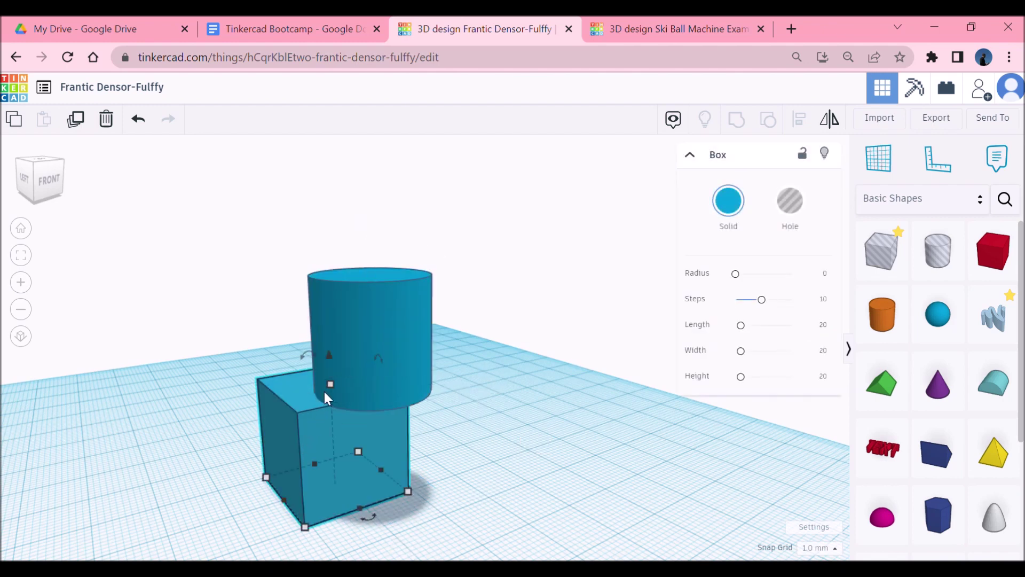
pyautogui.click(330, 384)
pyautogui.click(468, 425)
# Move the cylinder horizontally so it sits fully on top of the box, and deselect it.
pyautogui.moveTo(468, 425); pyautogui.dragTo(425, 435, button='right')
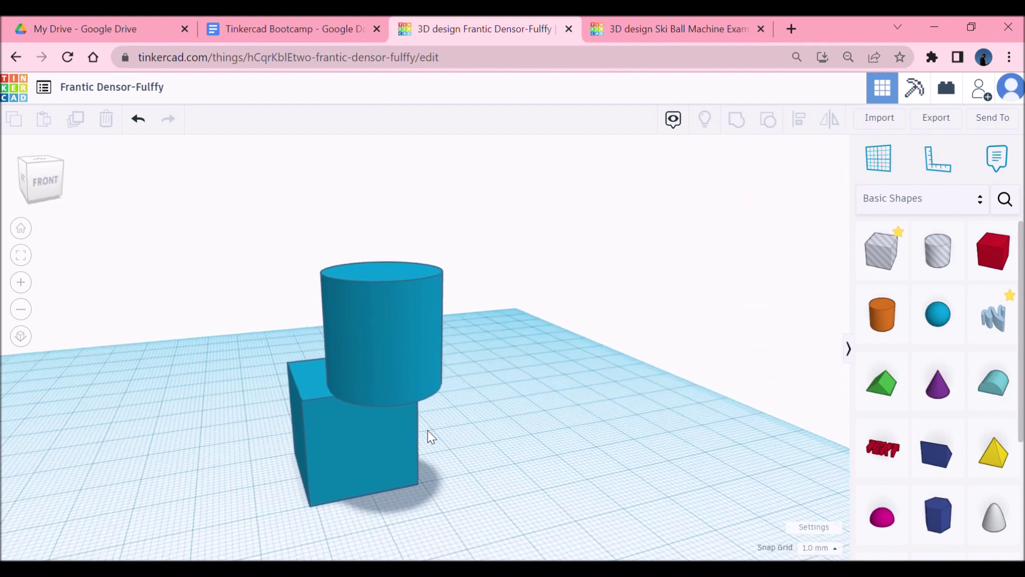
pyautogui.moveTo(360, 363)
pyautogui.mouseDown()
pyautogui.moveTo(345, 364)
pyautogui.moveTo(358, 370)
pyautogui.mouseUp()
pyautogui.click(451, 425)
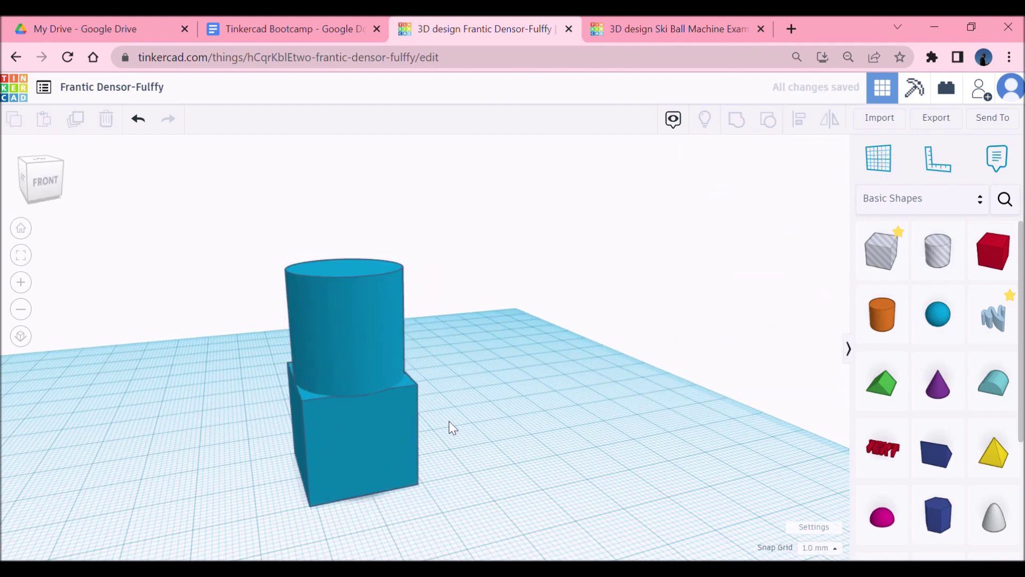
# Move the cylinder off the box, 30 mm to the right and 3 mm along the other workplane direction.
pyautogui.moveTo(451, 426); pyautogui.dragTo(429, 425, button='right')
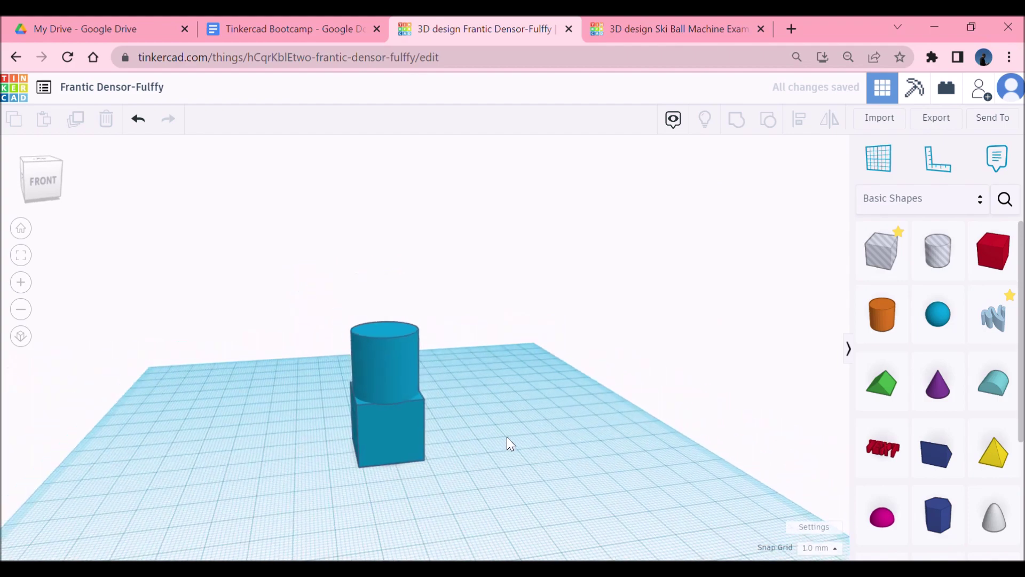
pyautogui.moveTo(508, 436); pyautogui.dragTo(350, 373, button='right')
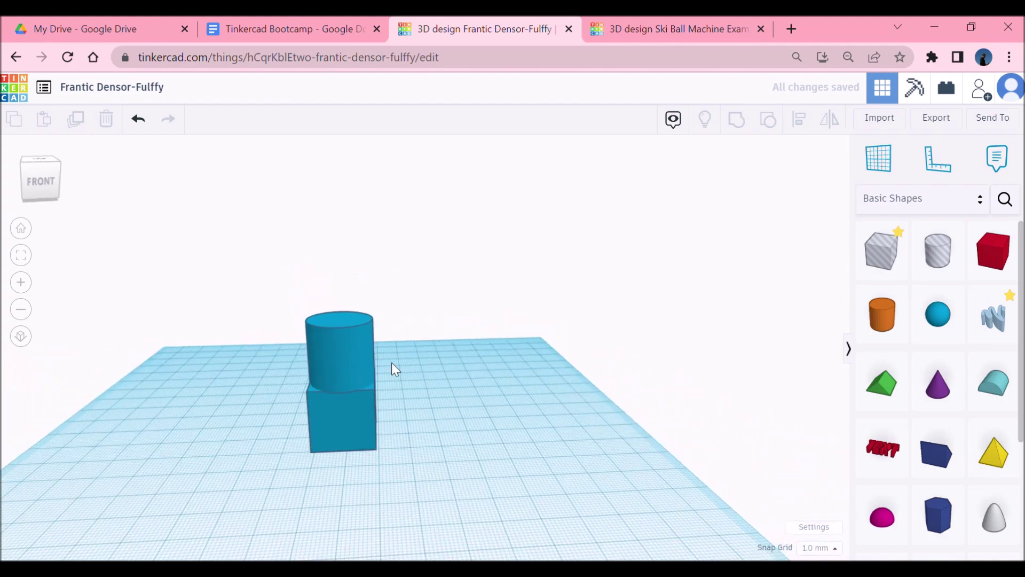
pyautogui.moveTo(353, 357); pyautogui.dragTo(443, 351)
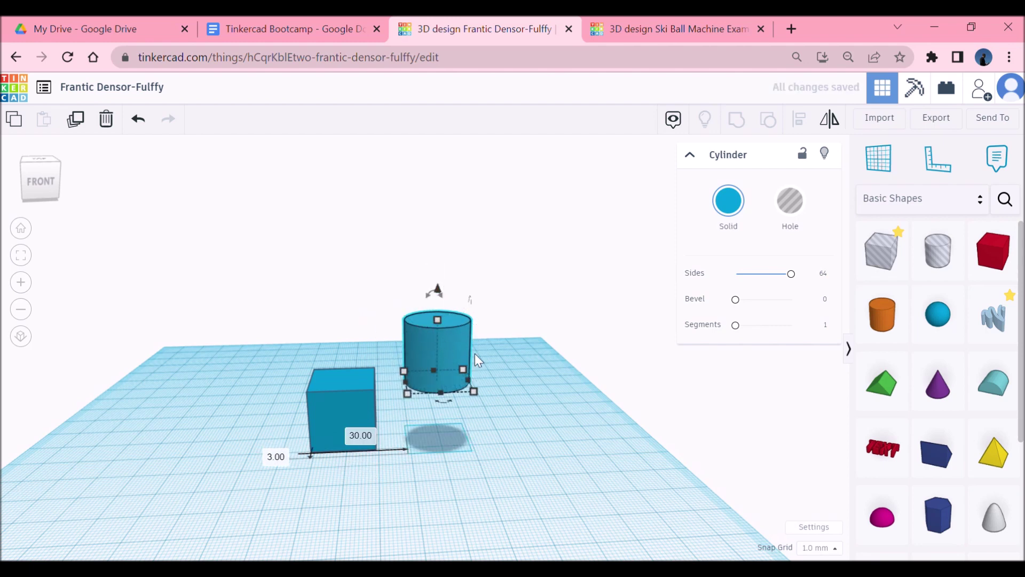
# Try rotating the box by -45° about its vertical axis, and return it to 0°.
pyautogui.click(335, 431)
pyautogui.moveTo(335, 430); pyautogui.dragTo(427, 489, button='right')
pyautogui.scroll(3, 427, 489)
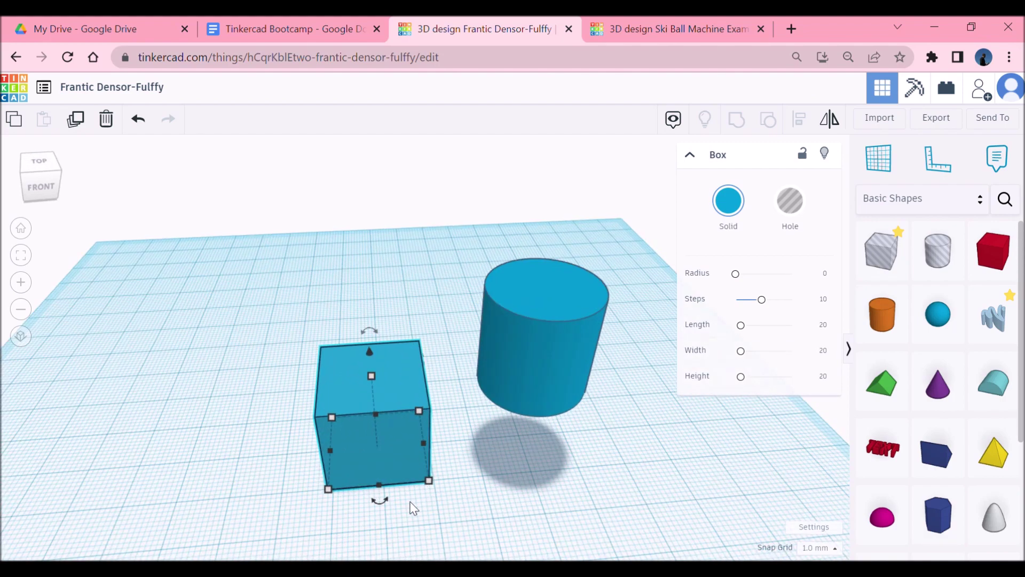
pyautogui.moveTo(431, 490); pyautogui.dragTo(396, 489, button='right')
pyautogui.moveTo(418, 476); pyautogui.dragTo(398, 492)
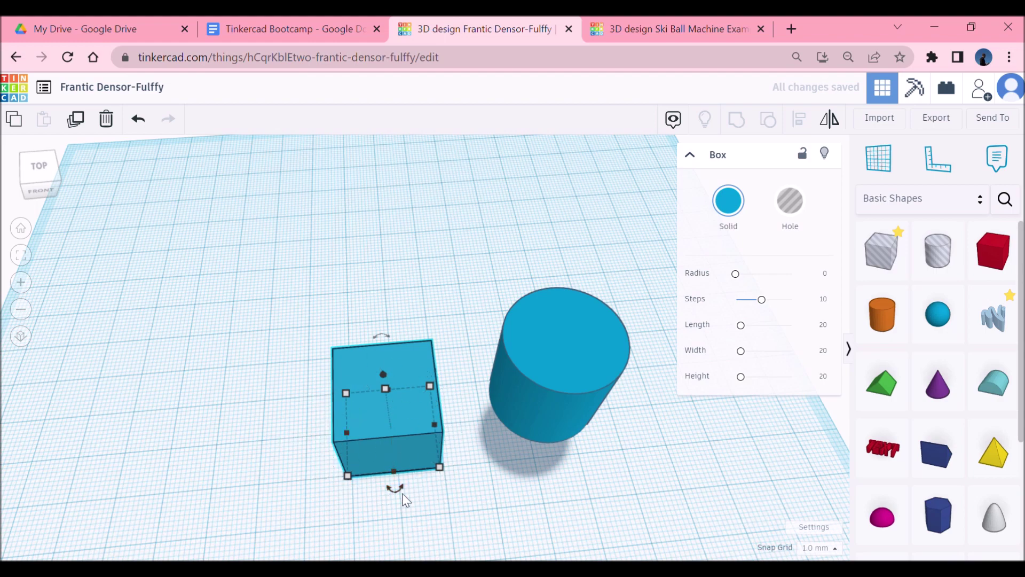
pyautogui.moveTo(404, 490)
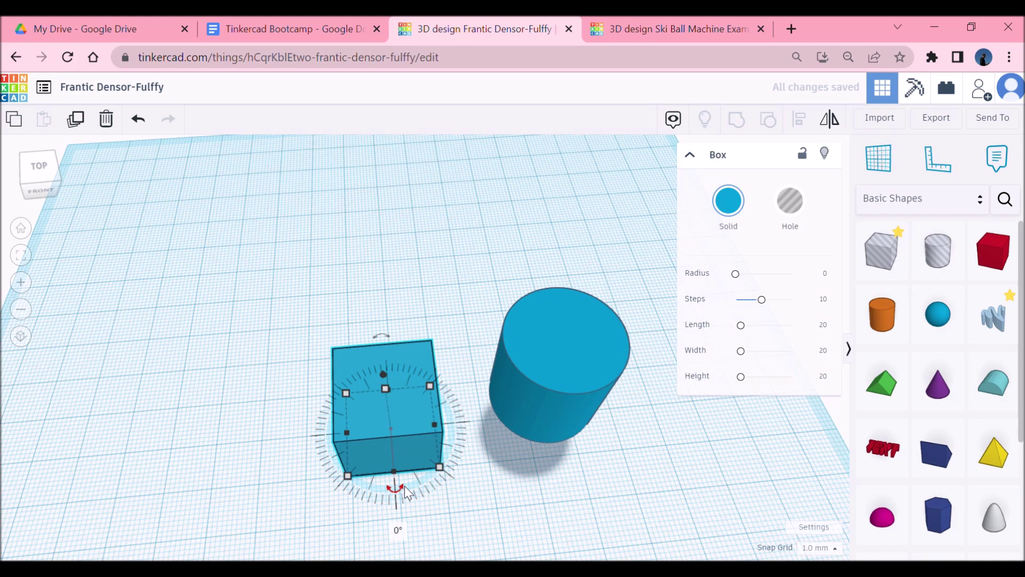
pyautogui.moveTo(404, 490); pyautogui.dragTo(499, 511)
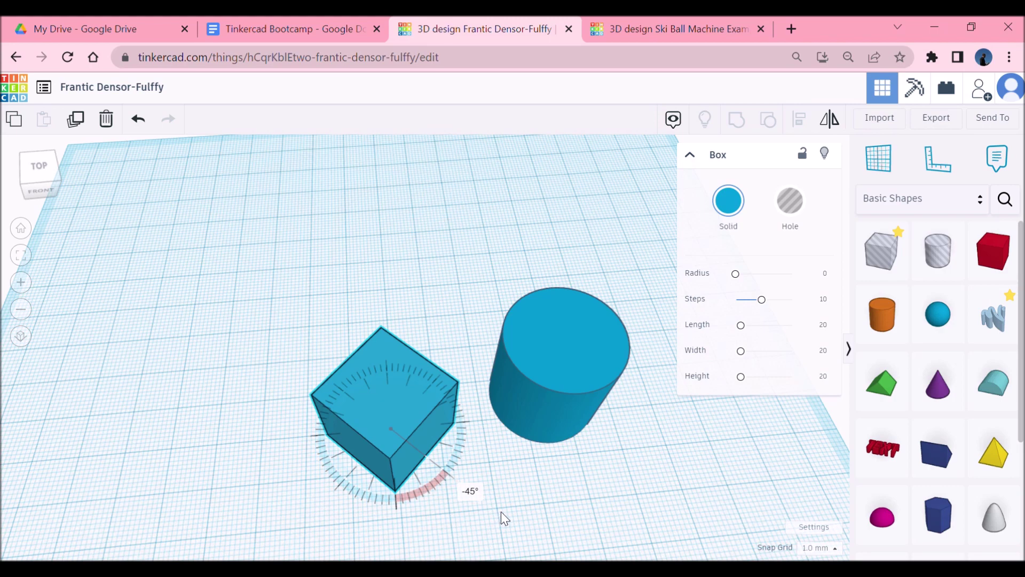
pyautogui.moveTo(501, 512); pyautogui.dragTo(396, 479)
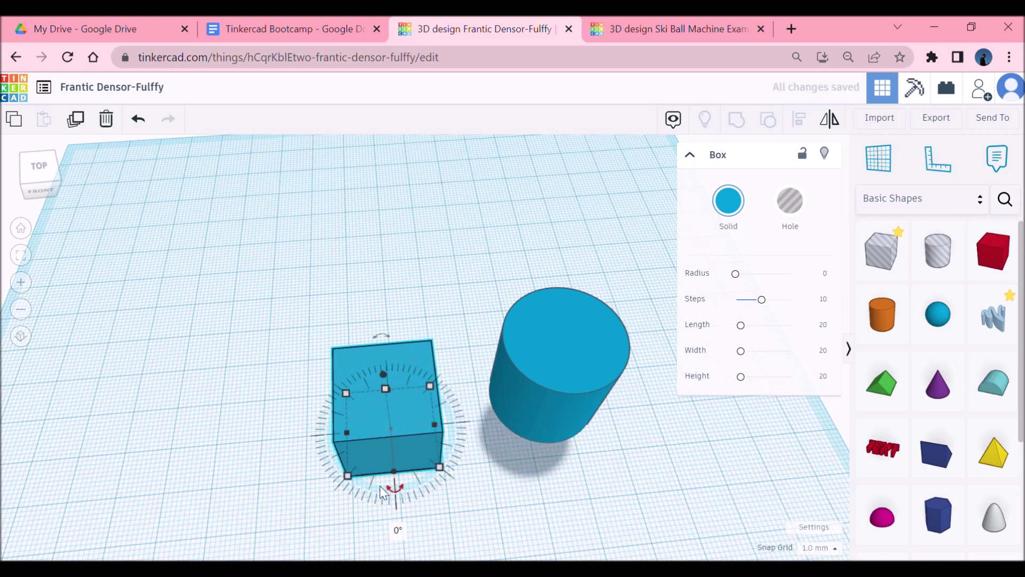
# Rotate the box by -45° about its vertical axis and deselect it.
pyautogui.moveTo(396, 489)
pyautogui.mouseDown()
pyautogui.moveTo(430, 462)
pyautogui.moveTo(440, 437)
pyautogui.moveTo(399, 472)
pyautogui.moveTo(434, 460)
pyautogui.moveTo(452, 423)
pyautogui.moveTo(393, 468)
pyautogui.mouseUp()
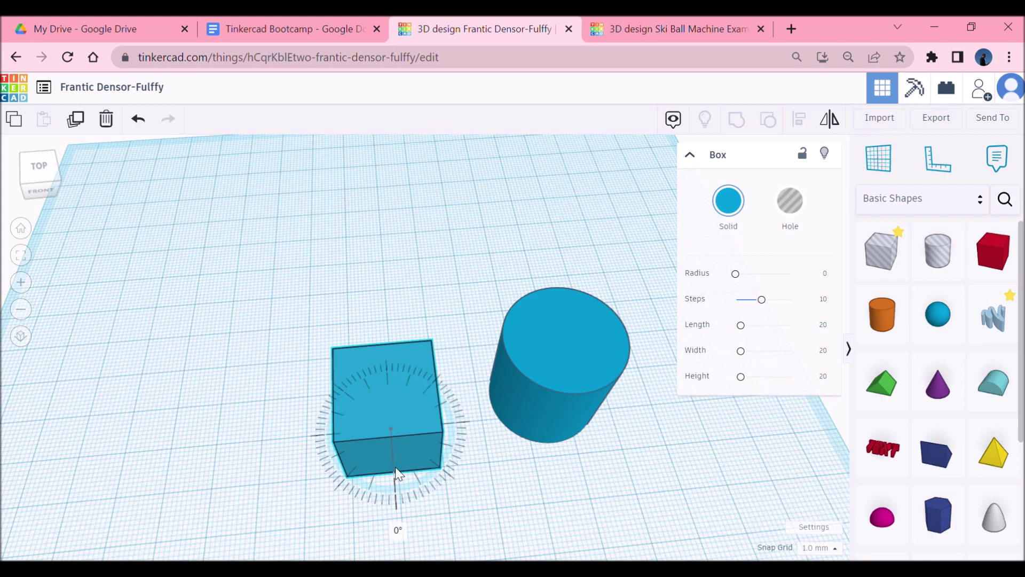
pyautogui.moveTo(396, 467); pyautogui.dragTo(426, 455)
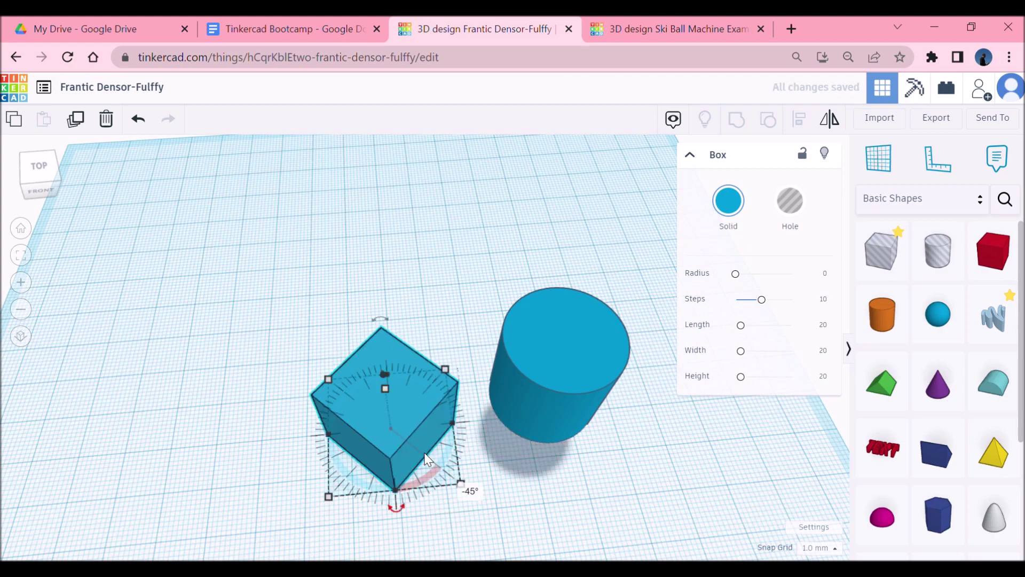
pyautogui.click(441, 540)
pyautogui.click(389, 438)
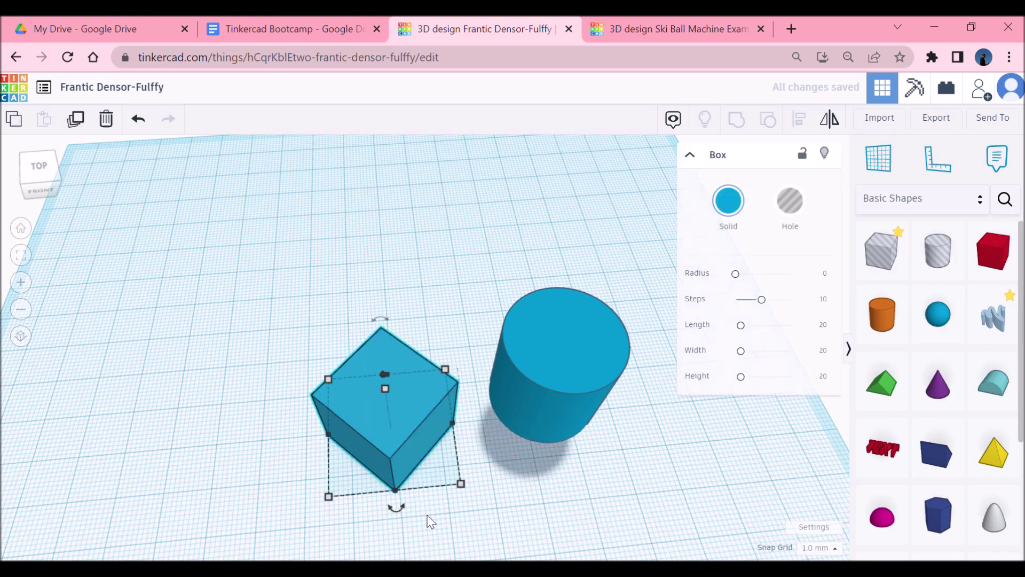
pyautogui.click(472, 519)
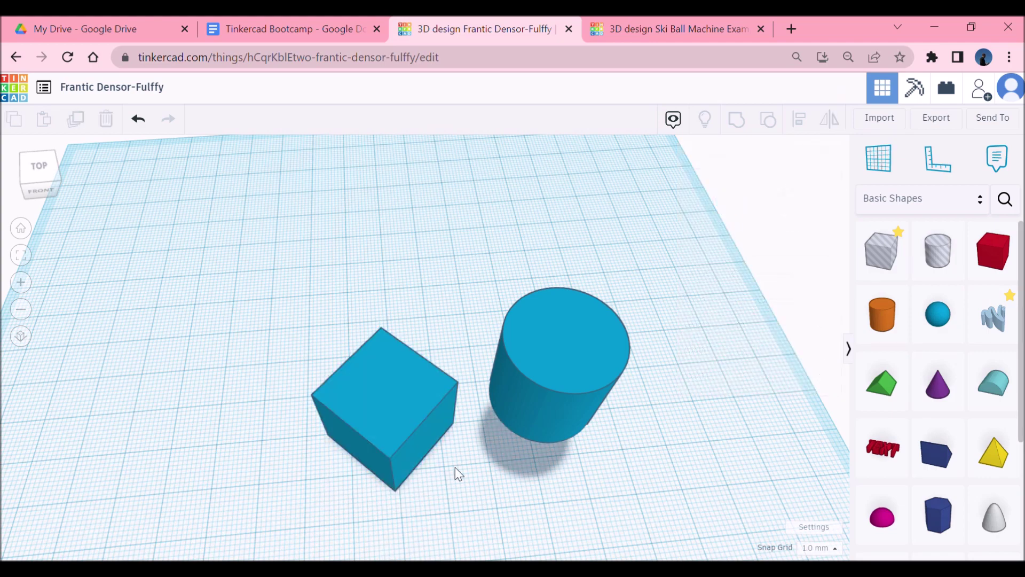
# Rotate the box back about its vertical axis until its sides line up with the workplane grid, and deselect it.
pyautogui.click(411, 418)
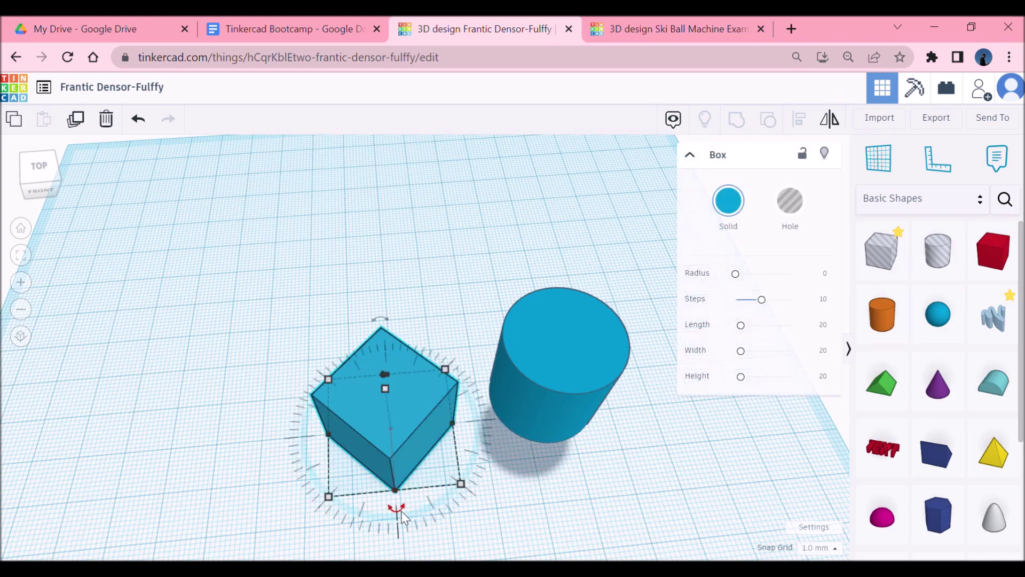
pyautogui.click(468, 533)
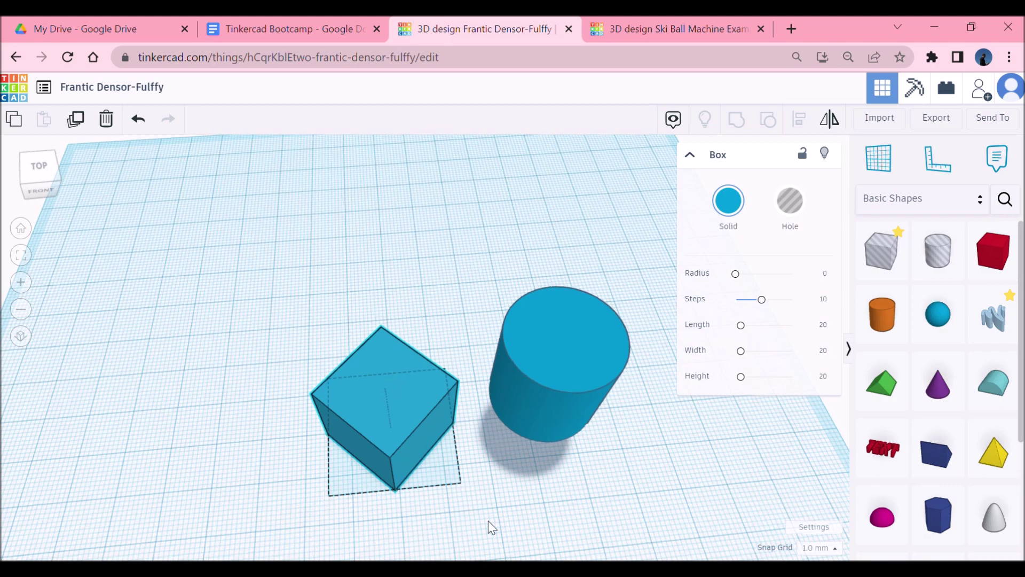
pyautogui.moveTo(488, 521); pyautogui.dragTo(512, 492, button='right')
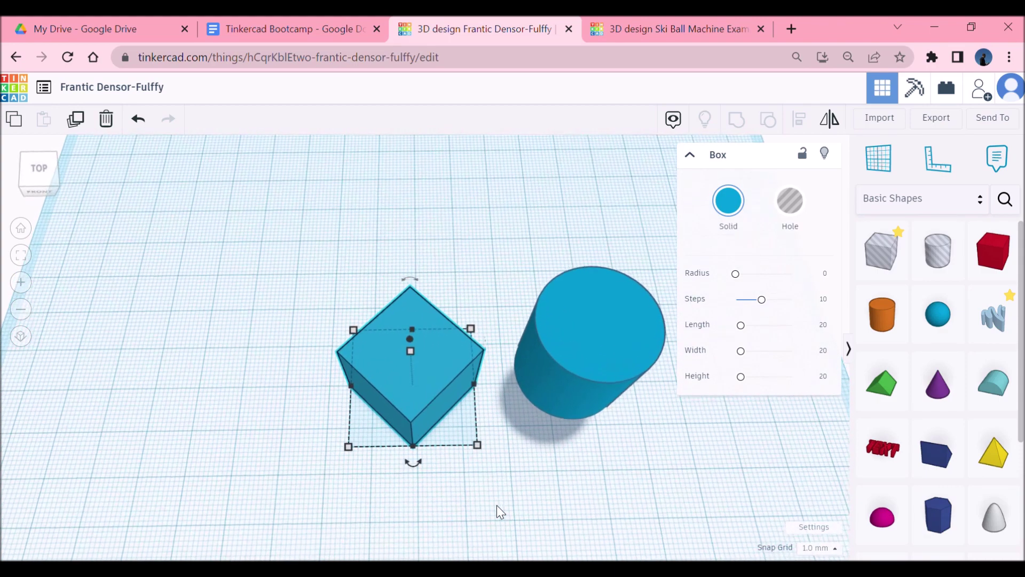
pyautogui.moveTo(424, 466); pyautogui.dragTo(421, 465)
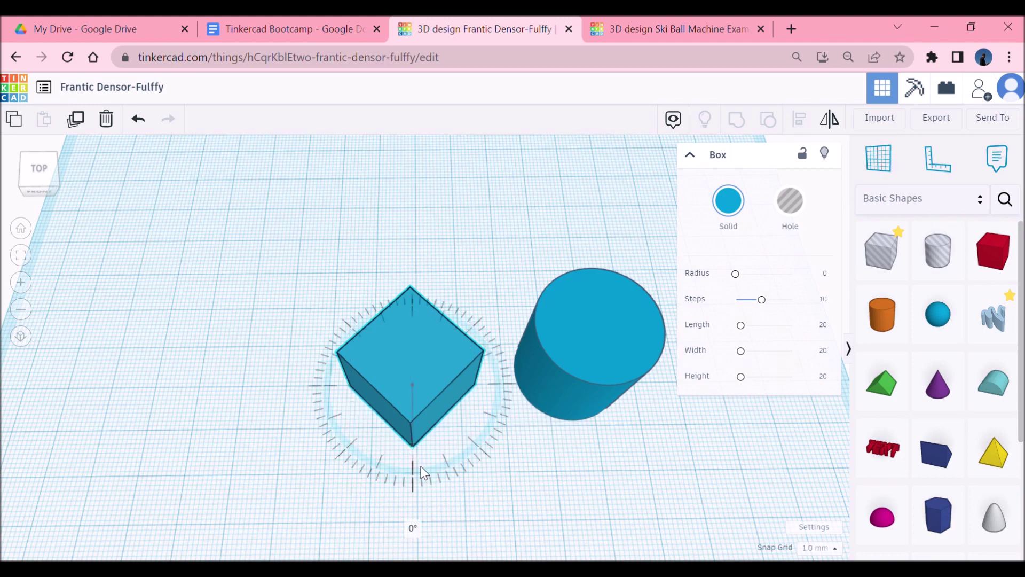
pyautogui.moveTo(421, 466); pyautogui.dragTo(421, 466)
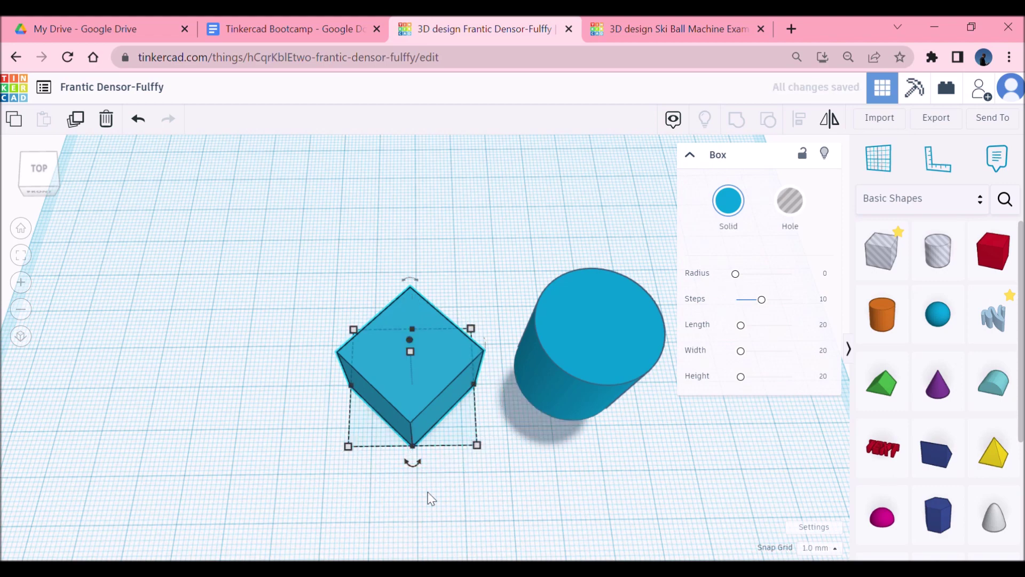
pyautogui.moveTo(427, 471)
pyautogui.moveTo(422, 468); pyautogui.dragTo(372, 444)
pyautogui.click(512, 486)
# Tip the raised cylinder onto its side with its axis running left to right, and shift it slightly towards the box.
pyautogui.moveTo(514, 492); pyautogui.dragTo(584, 301, button='right')
pyautogui.click(585, 301)
pyautogui.moveTo(572, 180)
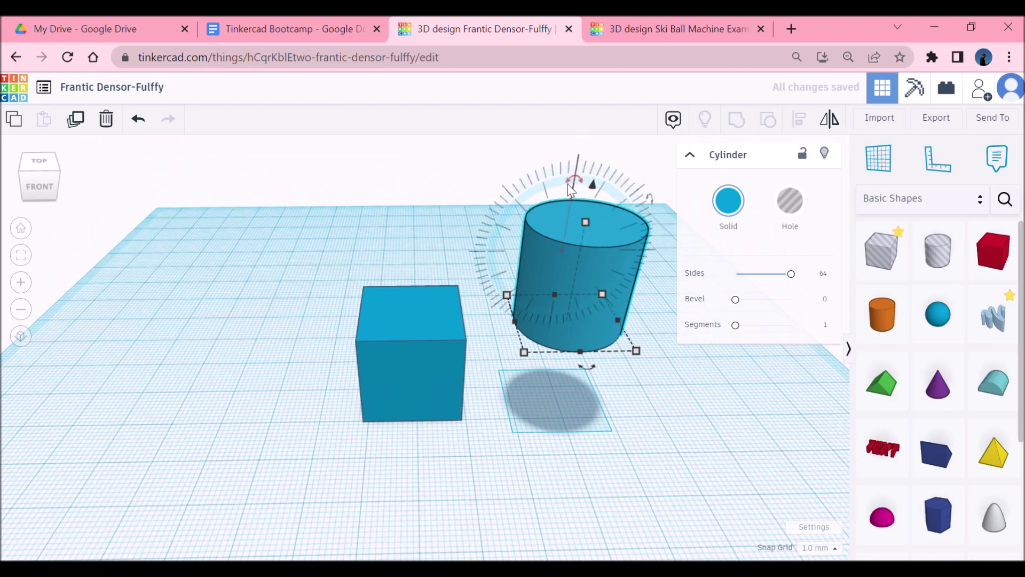
pyautogui.moveTo(571, 181); pyautogui.dragTo(508, 258)
pyautogui.moveTo(606, 258); pyautogui.dragTo(567, 251)
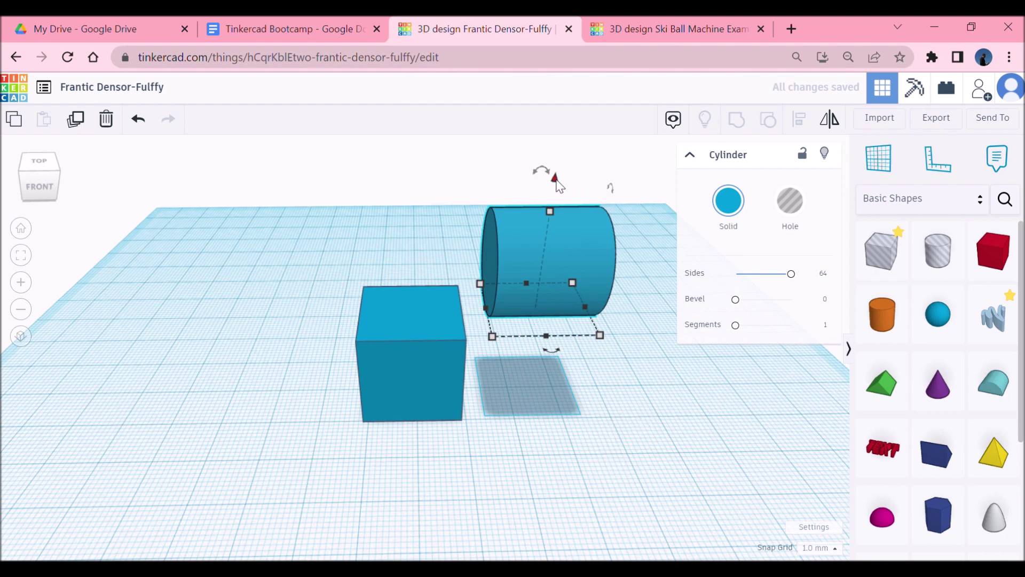
# Lower the tipped cylinder onto the workplane by setting its elevation to 0 mm.
pyautogui.moveTo(557, 184); pyautogui.dragTo(530, 242)
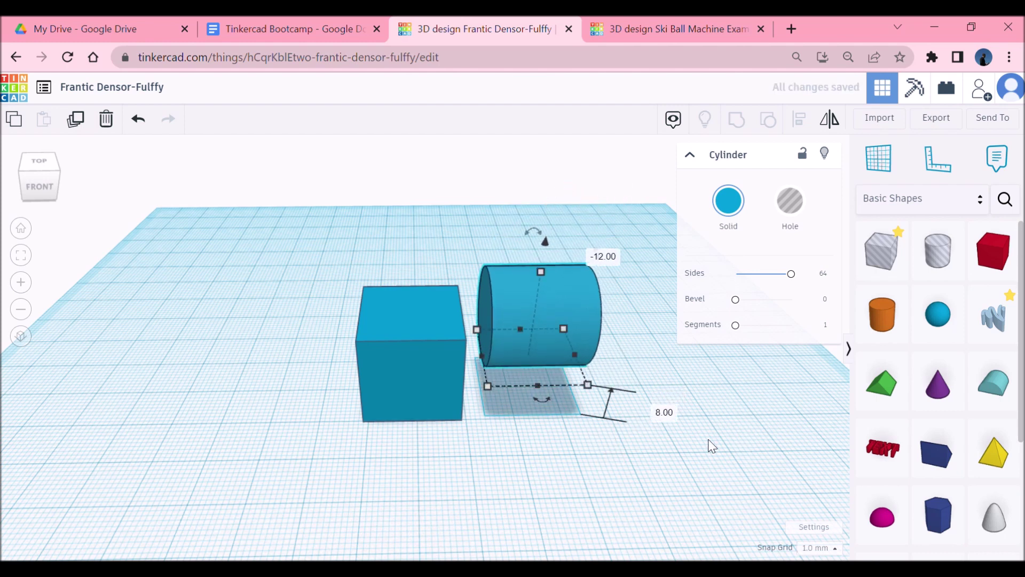
pyautogui.click(665, 412)
pyautogui.write('0')
pyautogui.press('Return')
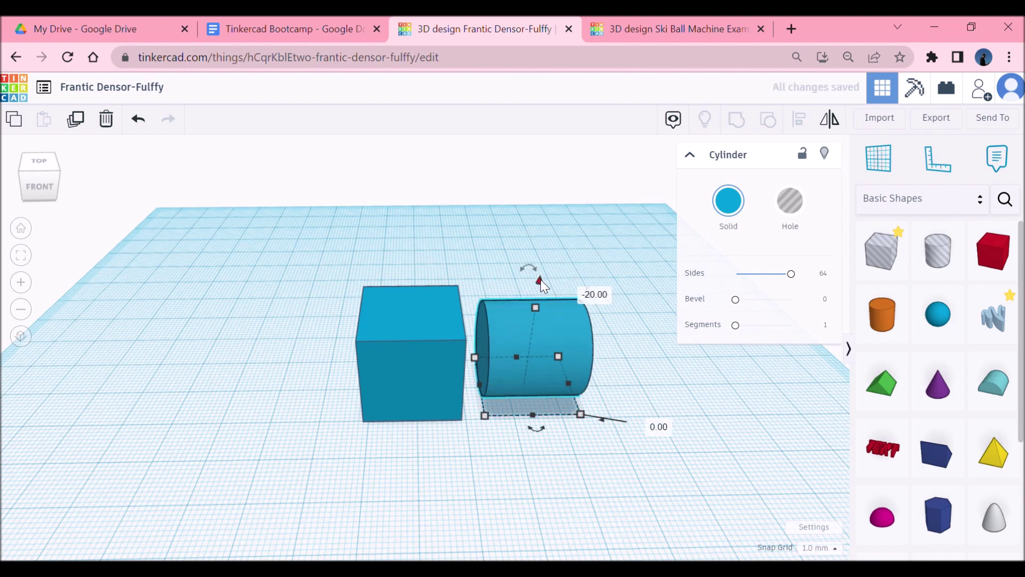
# Raise the tipped cylinder well above the workplane, and drop it straight back down onto the workplane.
pyautogui.moveTo(539, 279); pyautogui.dragTo(558, 160)
pyautogui.click(648, 254)
pyautogui.click(577, 246)
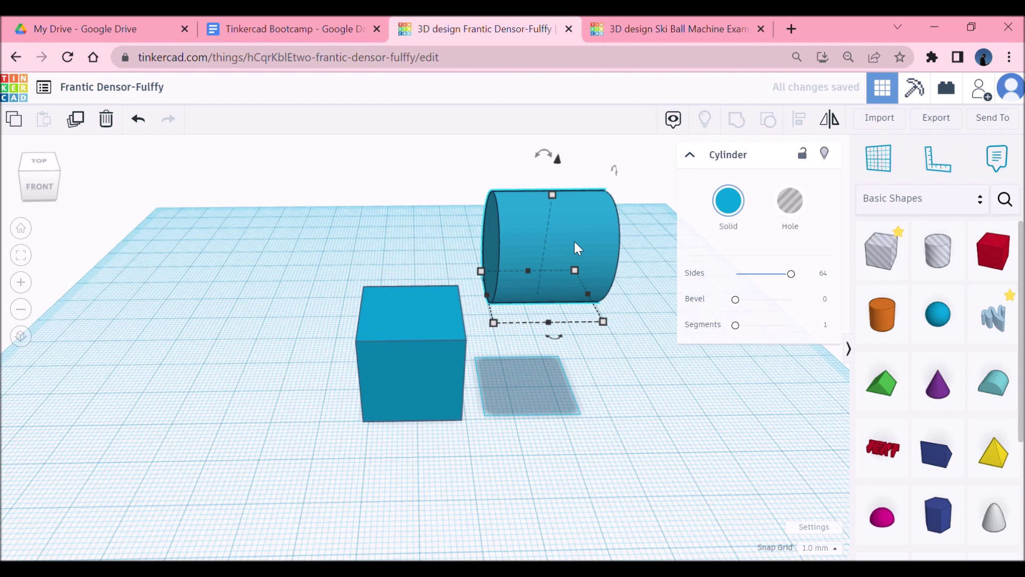
pyautogui.press('d')
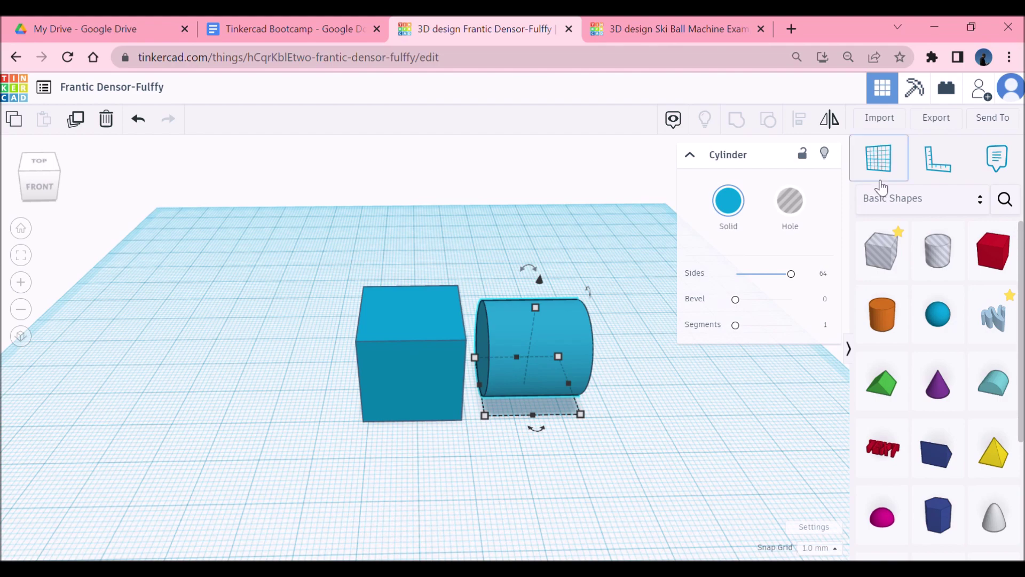
# Switch to the Ski Ball Machine Example design and examine the finished model from the left side.
pyautogui.hotkey('ctrl', 'Tab')
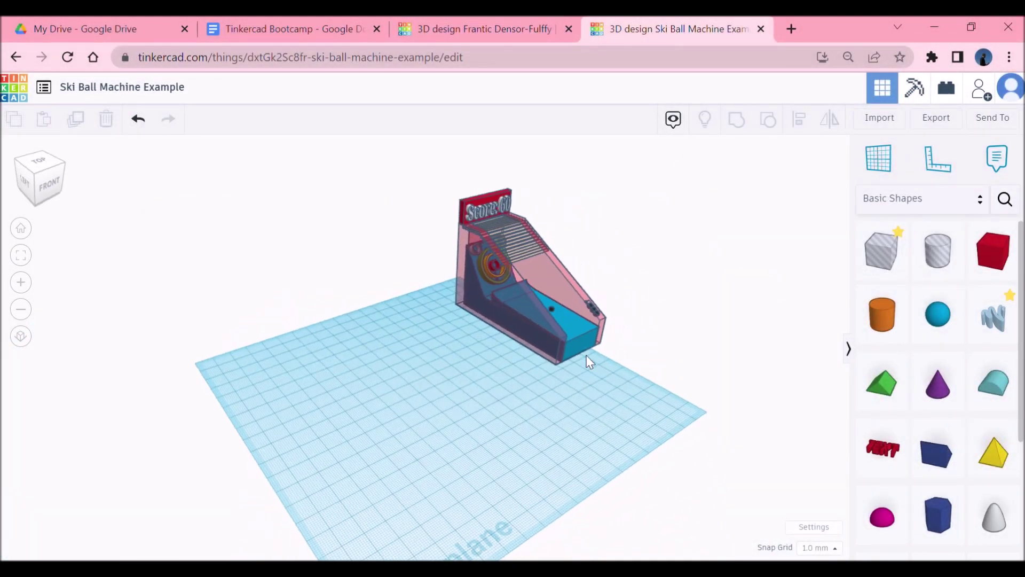
pyautogui.scroll(1, 550, 343)
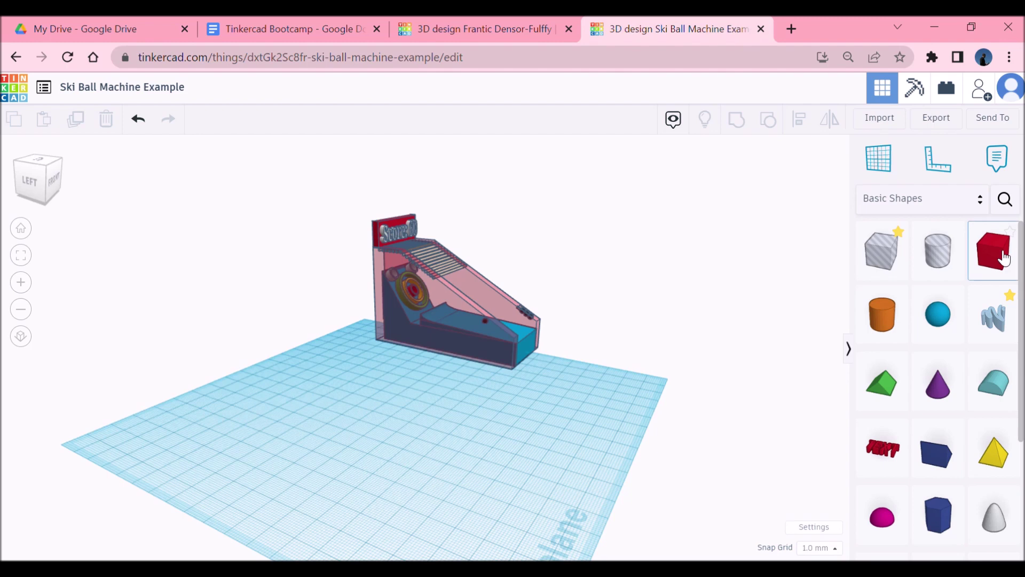
# Place a red box beside the example machine and reshape it into a base slab about 97 by 43 mm and 10 mm high.
pyautogui.moveTo(1004, 258); pyautogui.dragTo(487, 439)
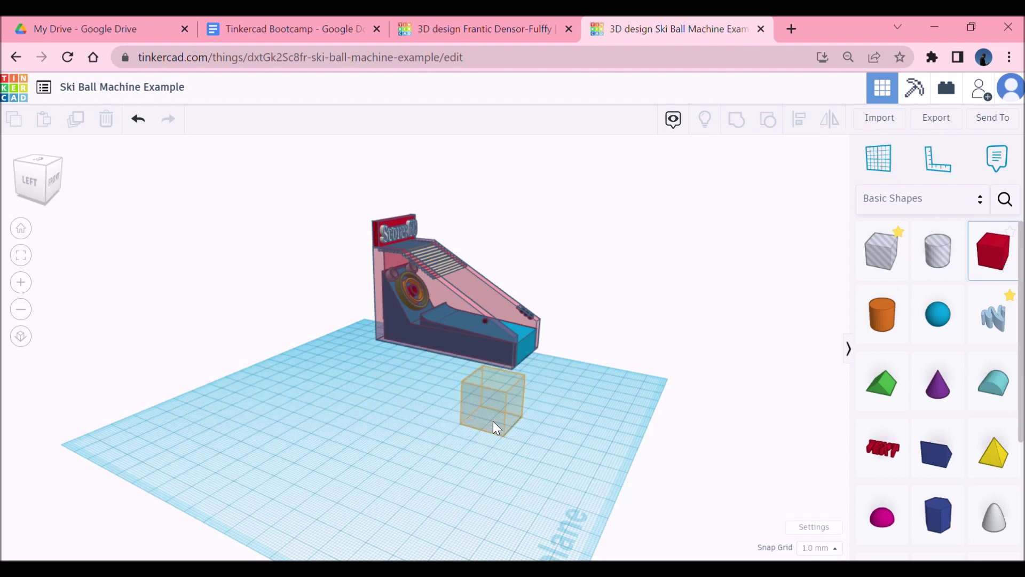
pyautogui.click(494, 421)
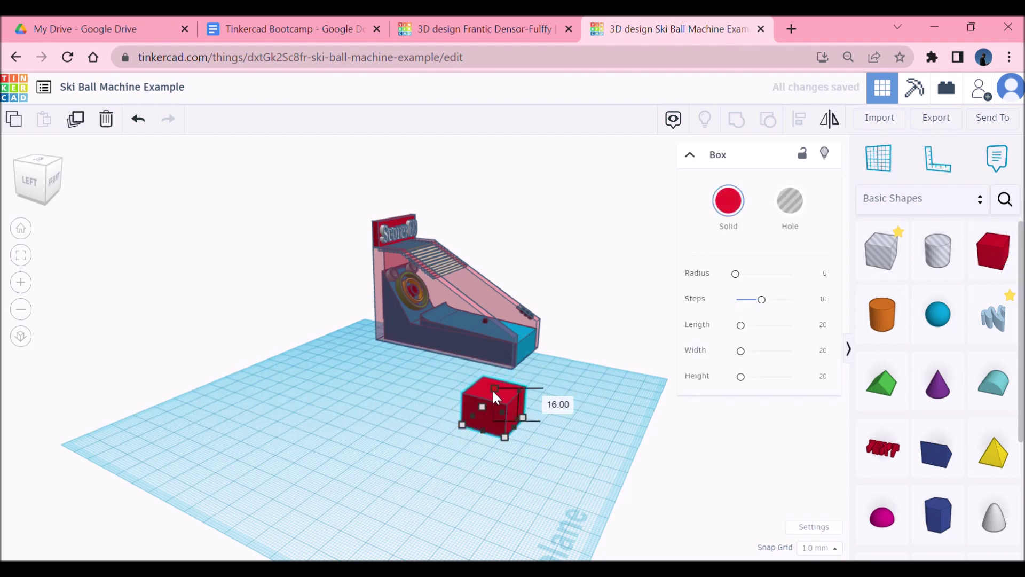
pyautogui.moveTo(493, 392); pyautogui.dragTo(472, 449)
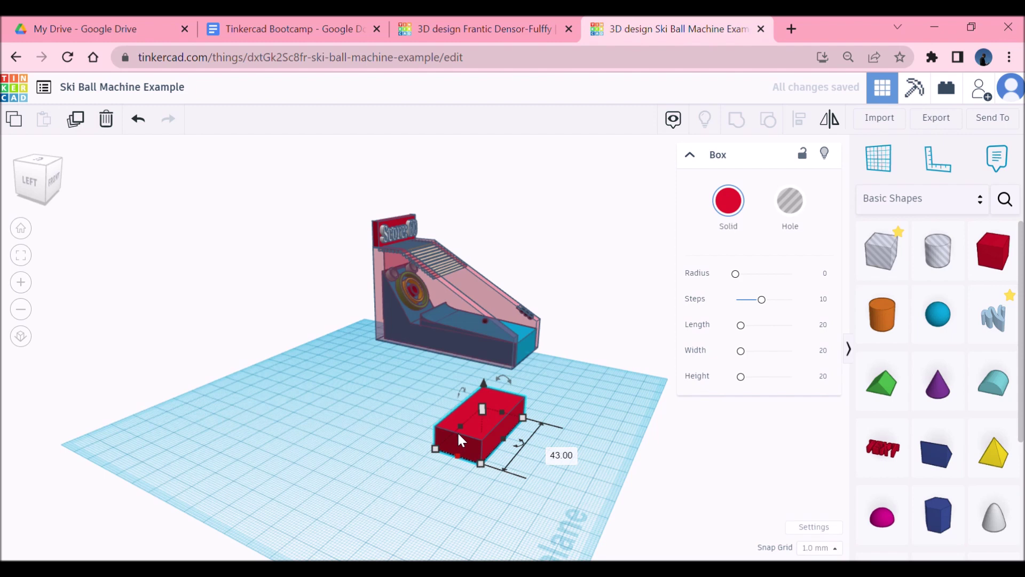
pyautogui.moveTo(457, 428); pyautogui.dragTo(316, 393)
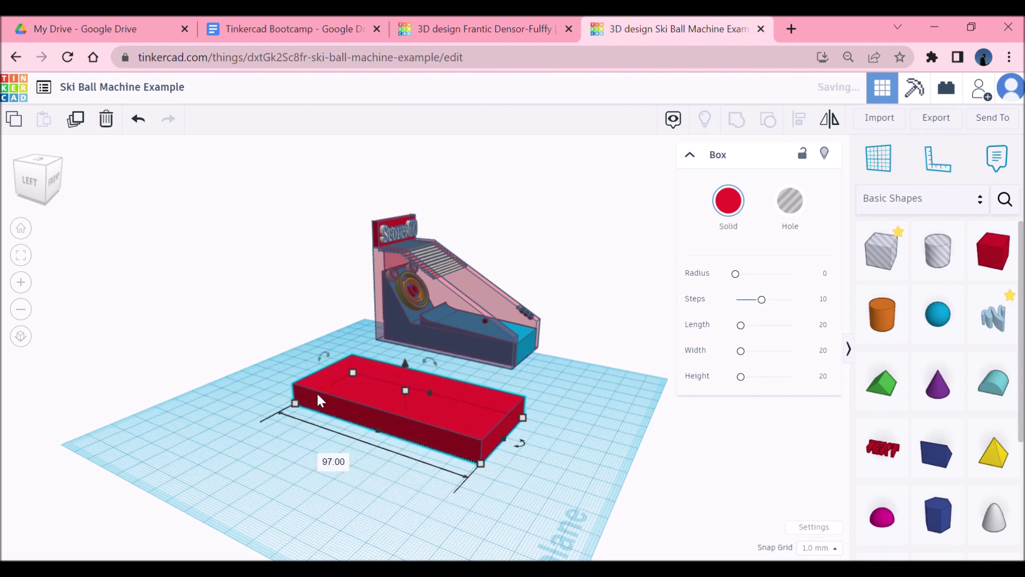
pyautogui.click(292, 459)
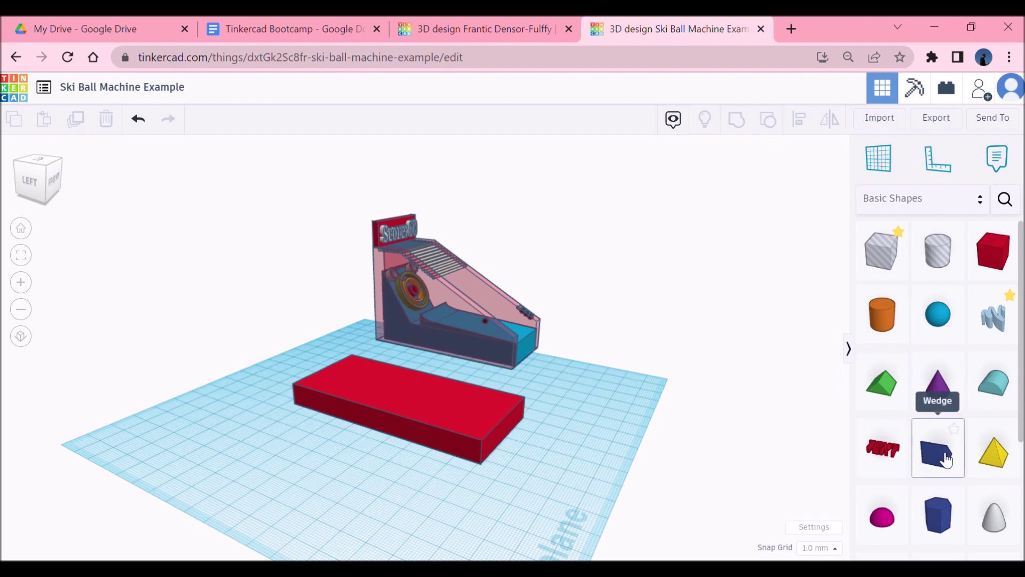
# Place a wedge beside the back end of the red slab and turn it so its slope descends along the slab's length.
pyautogui.moveTo(946, 459); pyautogui.dragTo(289, 444)
pyautogui.scroll(3, 362, 454)
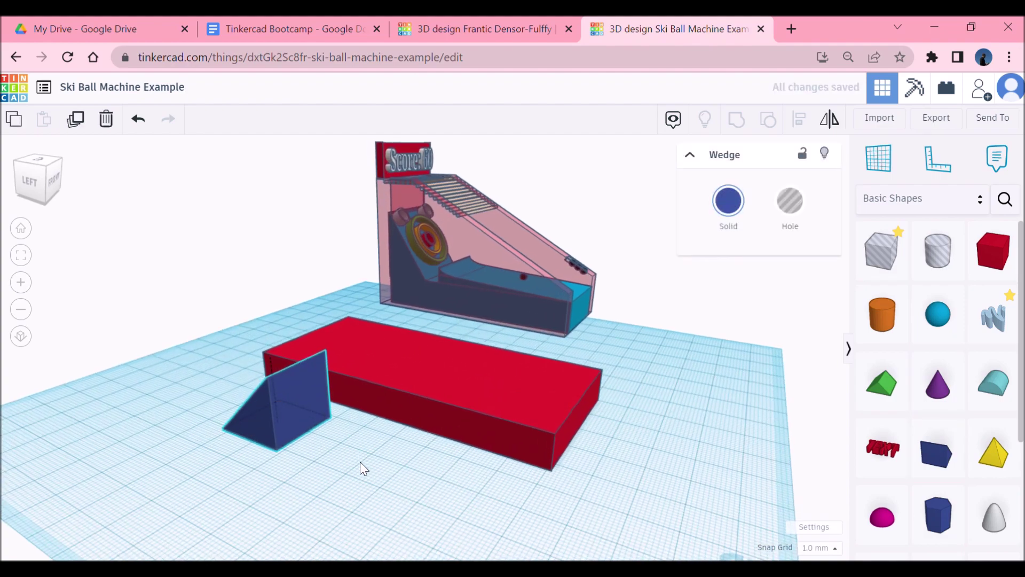
pyautogui.moveTo(360, 461); pyautogui.dragTo(351, 492, button='right')
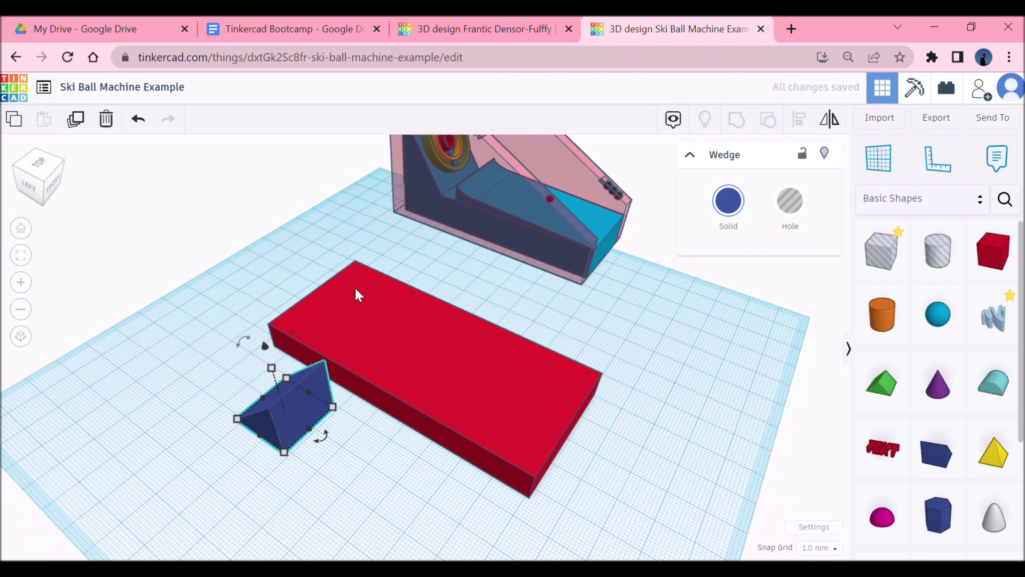
pyautogui.moveTo(327, 431)
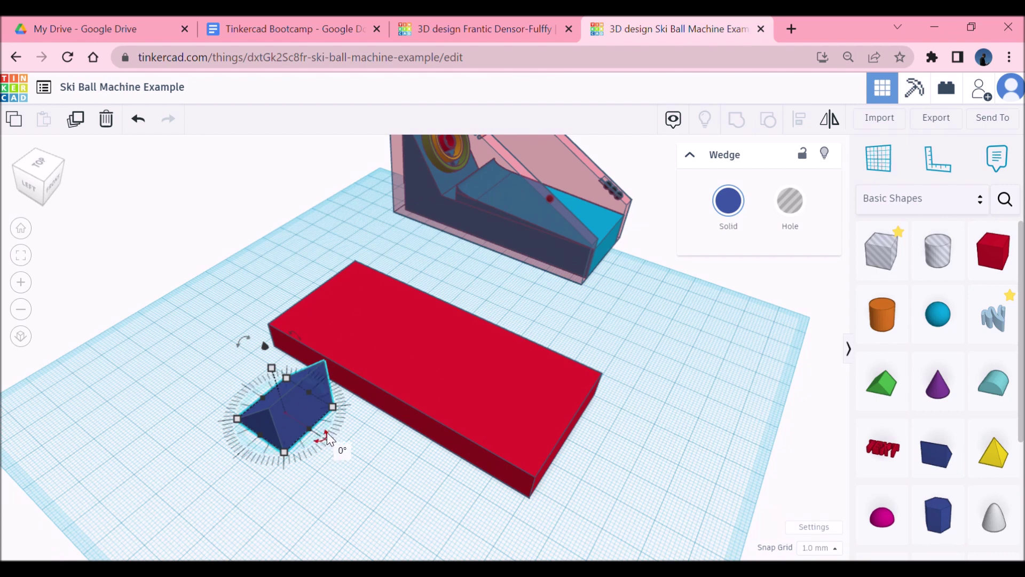
pyautogui.moveTo(327, 431); pyautogui.dragTo(263, 400)
pyautogui.moveTo(332, 424); pyautogui.dragTo(438, 398, button='right')
# Move the wedge over the back end of the slab and raise it 10 mm onto the slab's top face.
pyautogui.moveTo(305, 449); pyautogui.dragTo(309, 396)
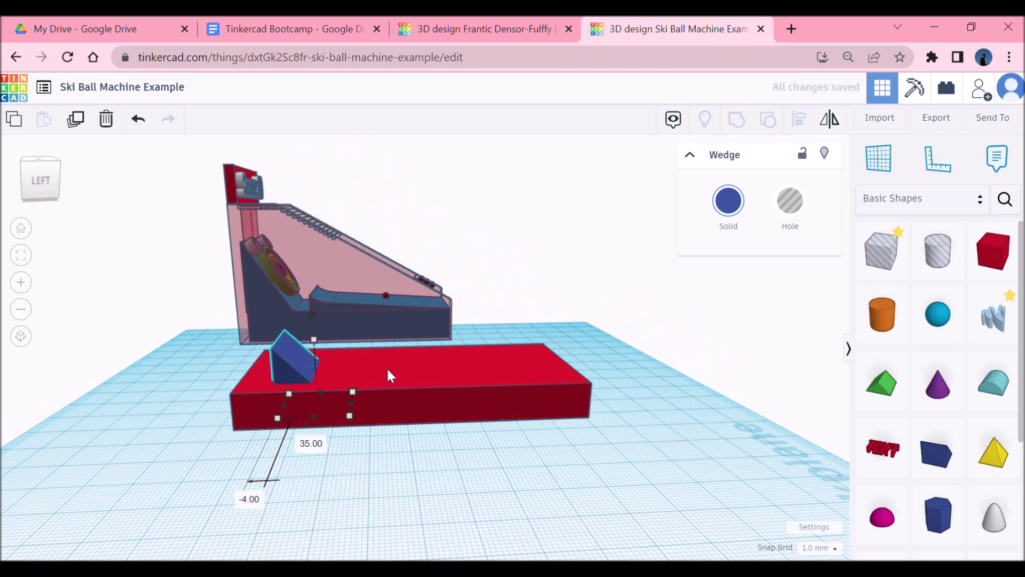
pyautogui.click(393, 380)
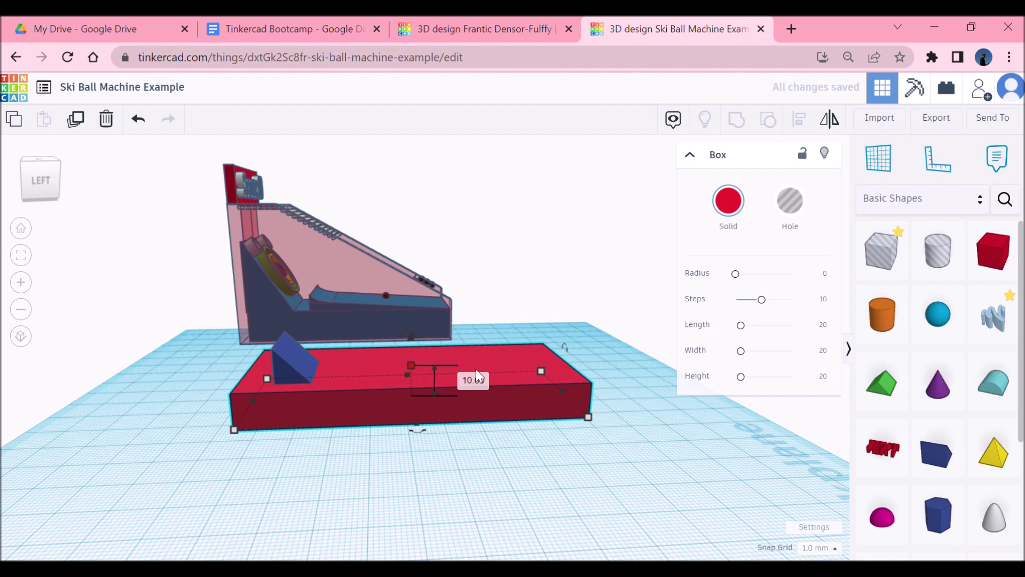
pyautogui.click(291, 362)
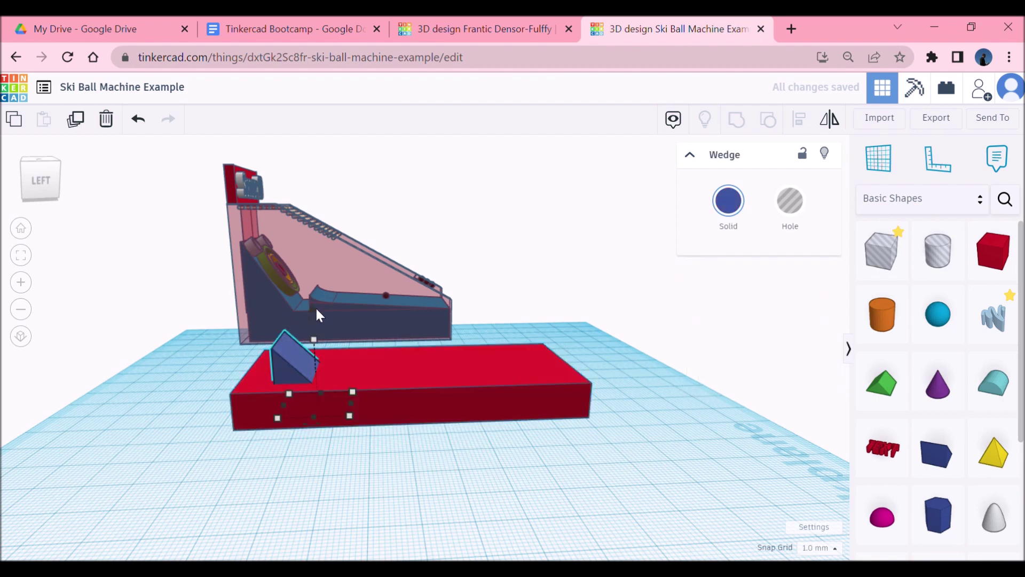
pyautogui.moveTo(312, 309); pyautogui.dragTo(306, 274)
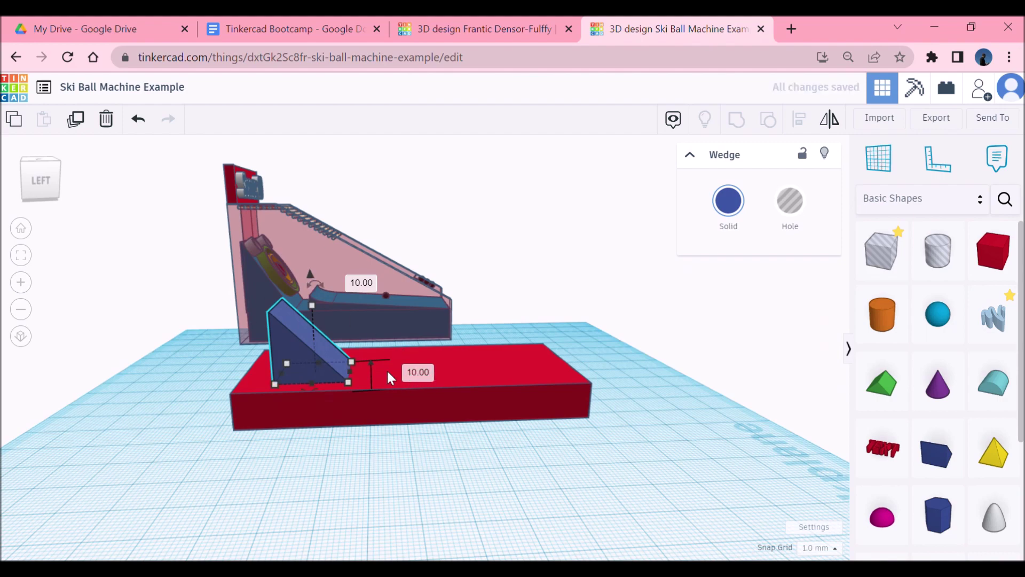
# Stretch the wedge to the slab's back edge and across its full width, making it about 30 mm long.
pyautogui.moveTo(299, 428); pyautogui.dragTo(644, 437, button='right')
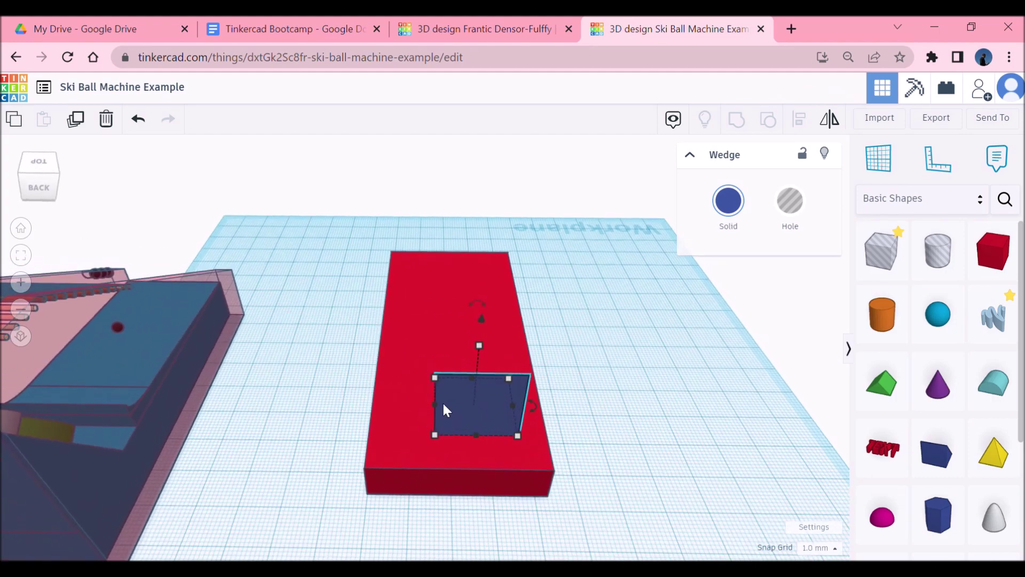
pyautogui.moveTo(434, 407); pyautogui.dragTo(361, 467)
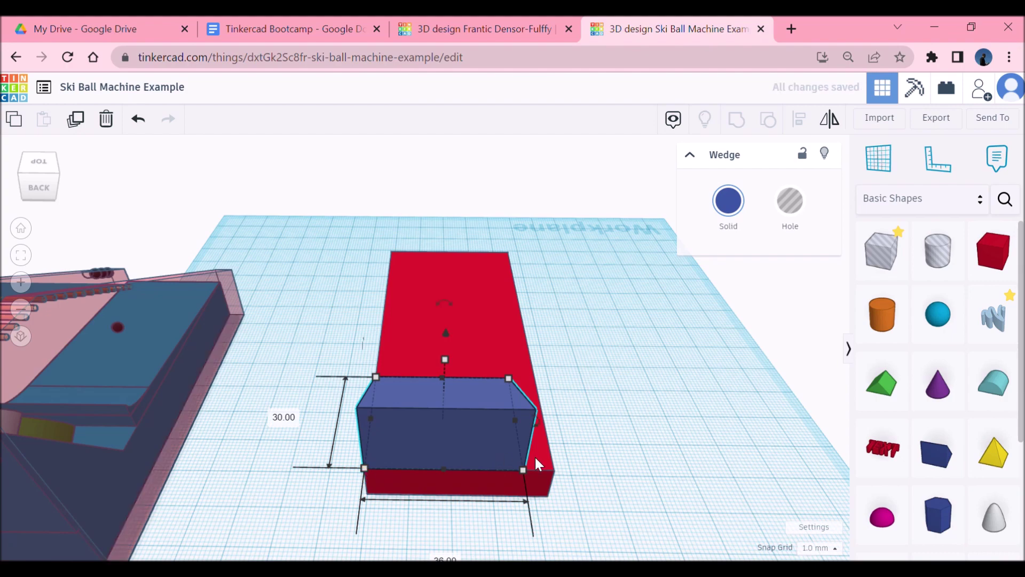
pyautogui.moveTo(524, 470); pyautogui.dragTo(556, 470)
# Make the wedge steeper by raising its height to 32 mm and shortening its length to 25 mm.
pyautogui.moveTo(617, 470); pyautogui.dragTo(389, 434, button='right')
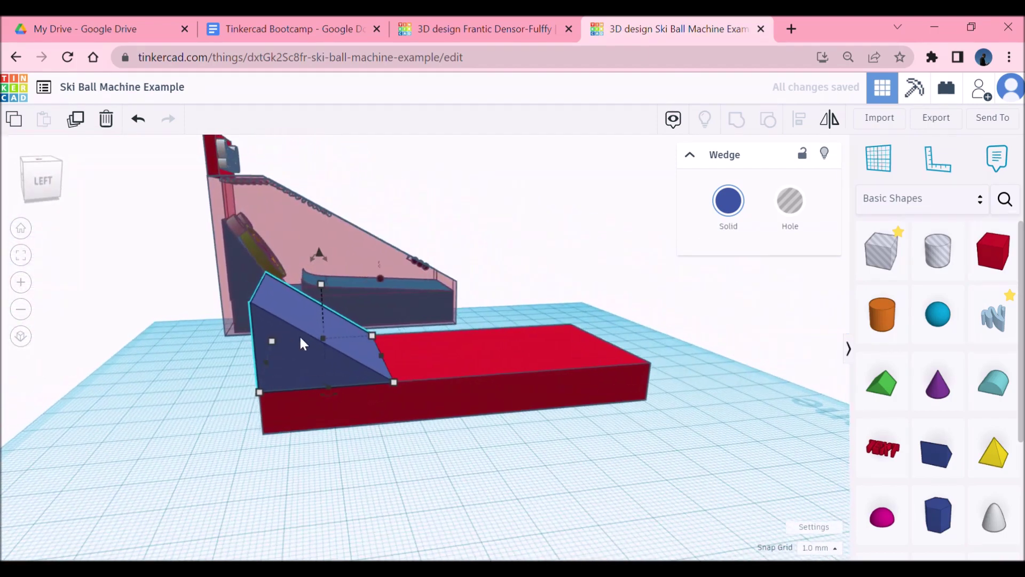
pyautogui.moveTo(320, 288)
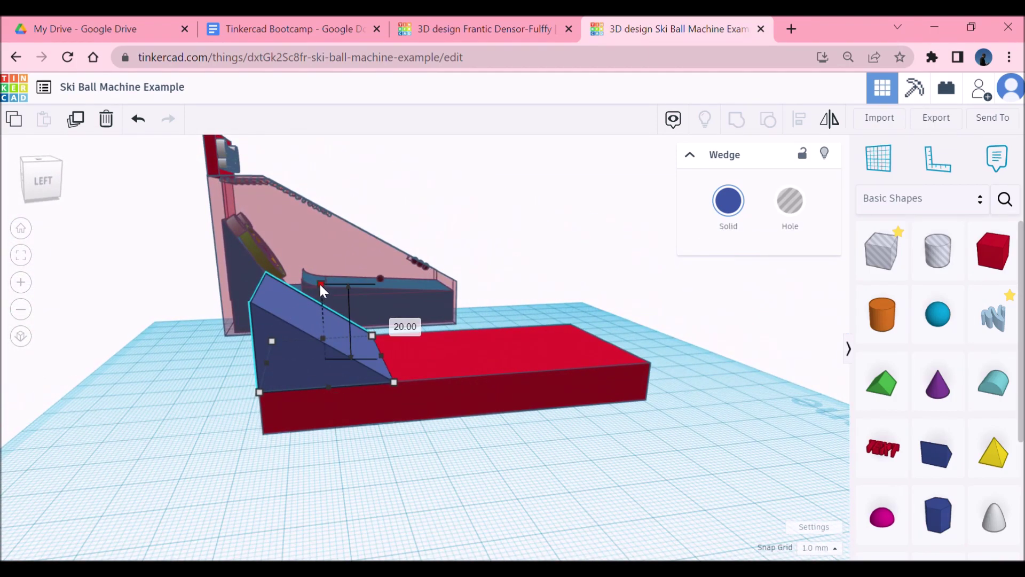
pyautogui.moveTo(320, 285); pyautogui.dragTo(315, 239)
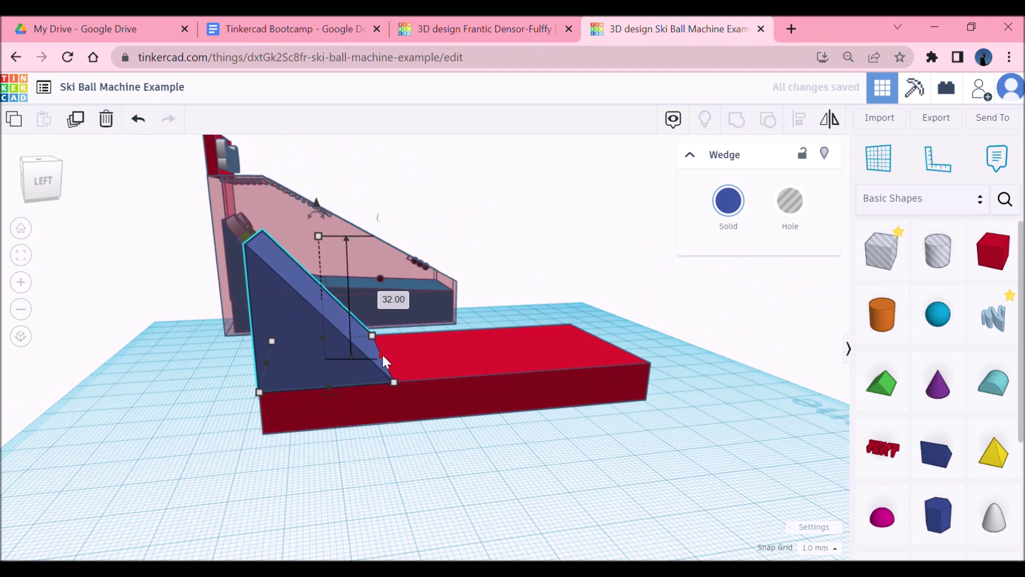
pyautogui.moveTo(382, 354); pyautogui.dragTo(361, 354)
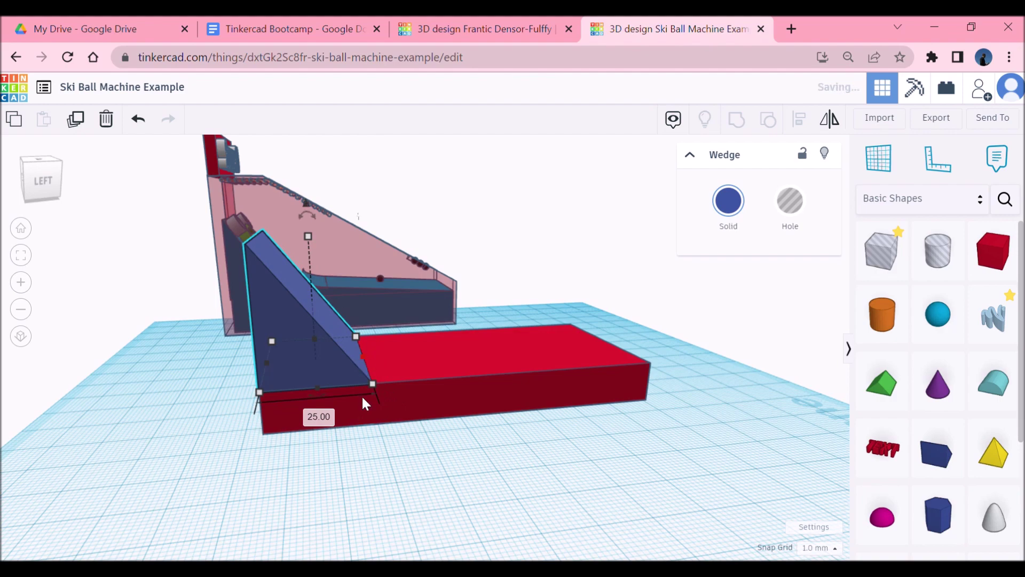
pyautogui.click(389, 470)
pyautogui.moveTo(389, 470); pyautogui.dragTo(321, 475, button='right')
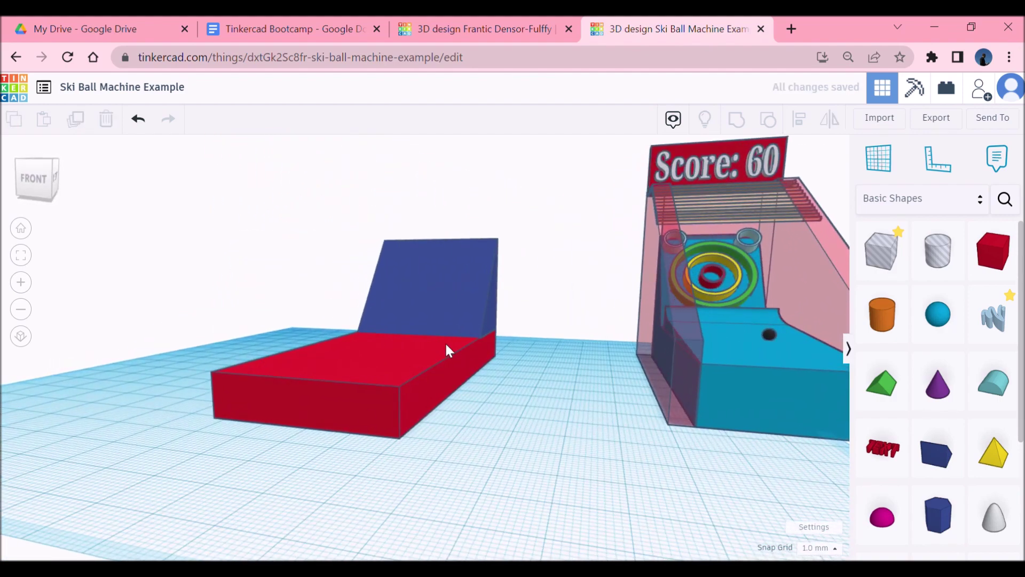
pyautogui.scroll(5, 444, 341)
pyautogui.moveTo(435, 339); pyautogui.dragTo(561, 326, button='right')
pyautogui.scroll(-5, 498, 395)
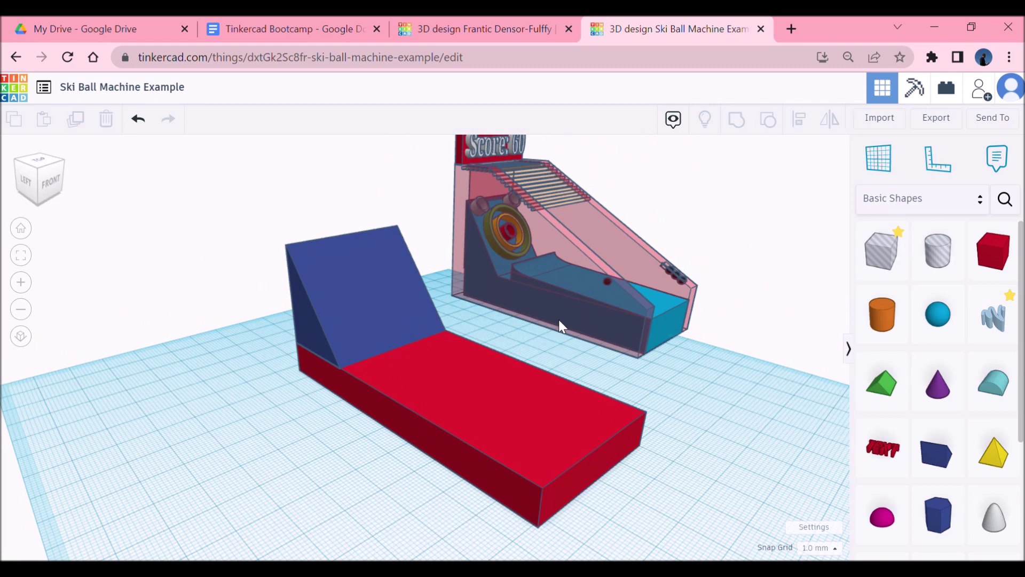
# Add a red box along the slab's long left side and reshape it into a side wall about 57 mm high and 96 mm long.
pyautogui.moveTo(993, 251); pyautogui.dragTo(292, 390)
pyautogui.moveTo(304, 325); pyautogui.dragTo(299, 201)
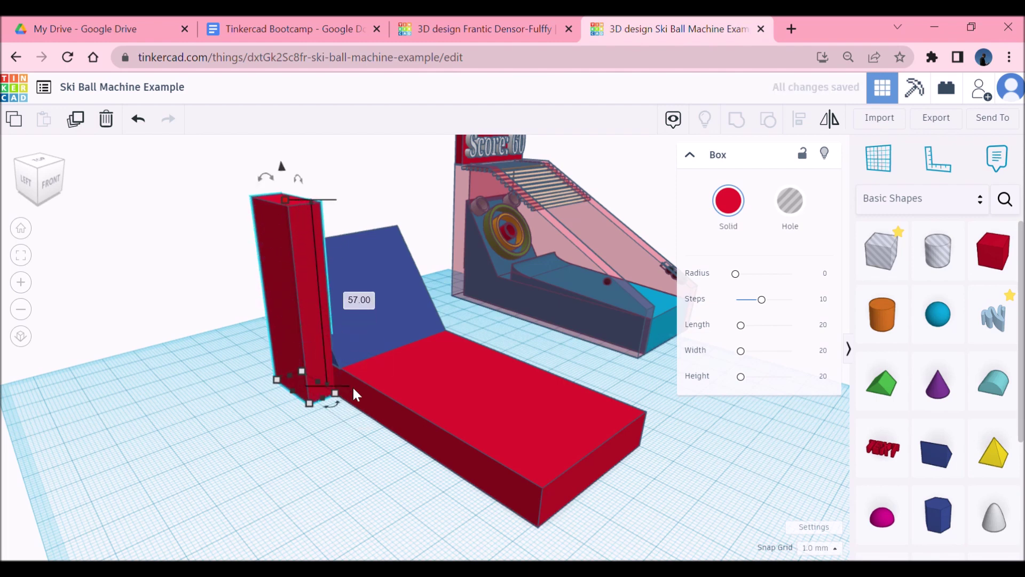
pyautogui.moveTo(322, 396); pyautogui.dragTo(550, 512)
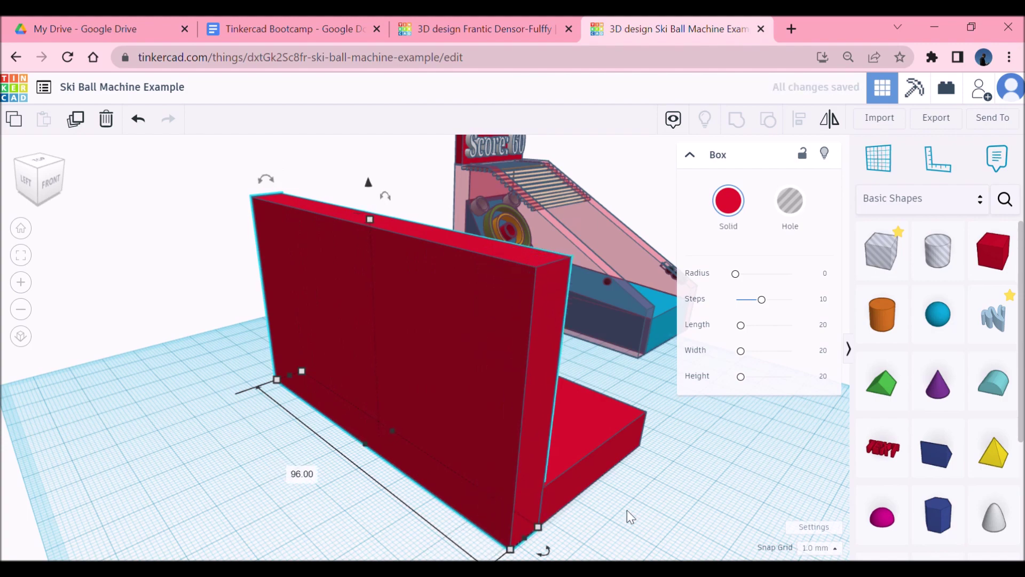
pyautogui.moveTo(627, 513); pyautogui.dragTo(593, 515, button='right')
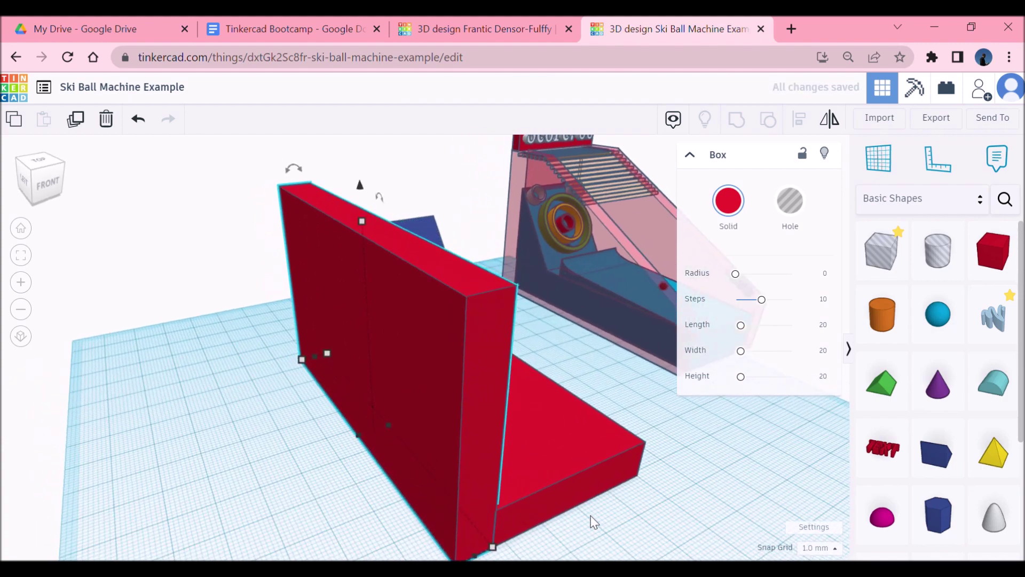
pyautogui.scroll(-5, 591, 515)
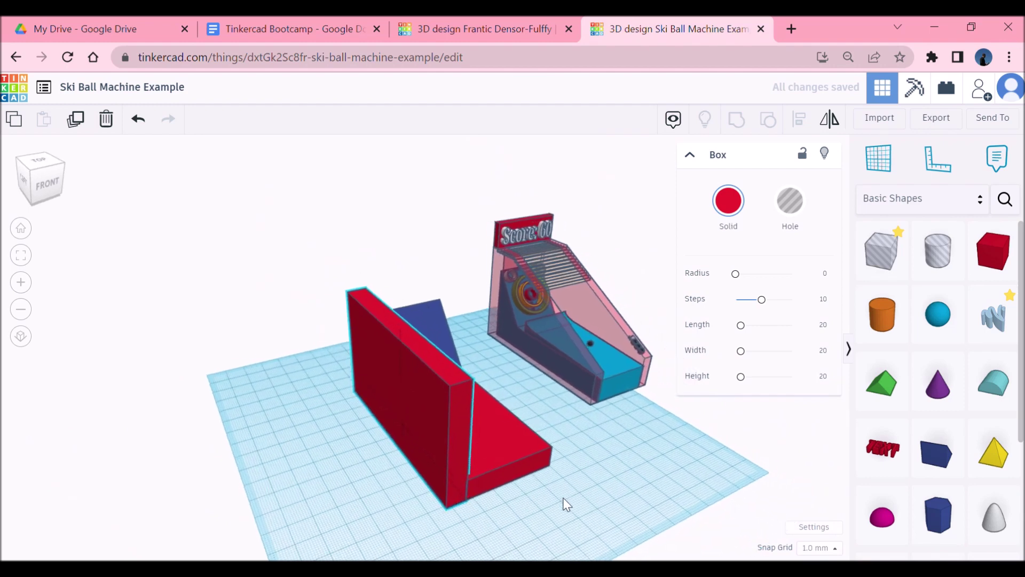
pyautogui.moveTo(567, 504); pyautogui.dragTo(485, 479, button='right')
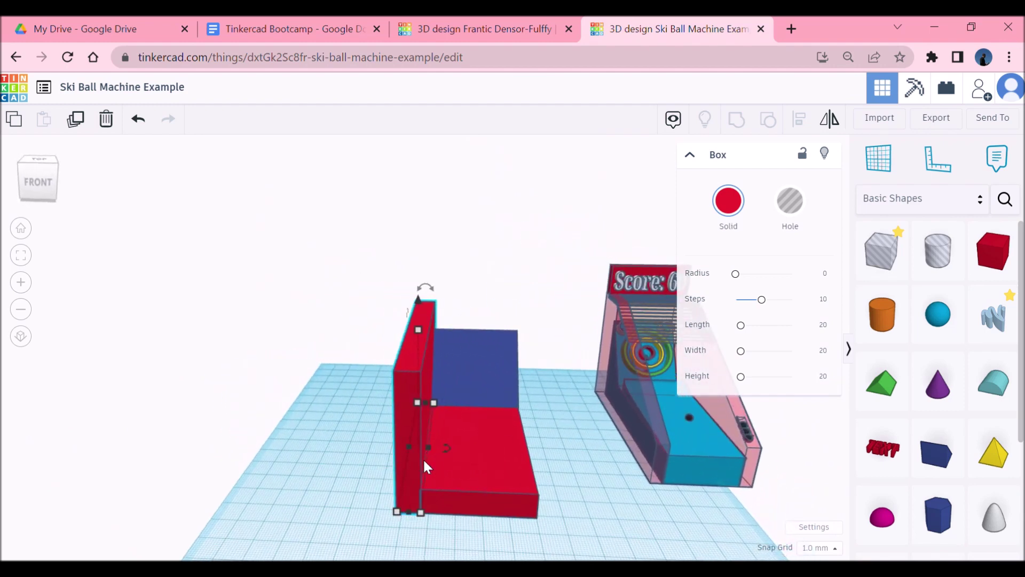
pyautogui.click(992, 251)
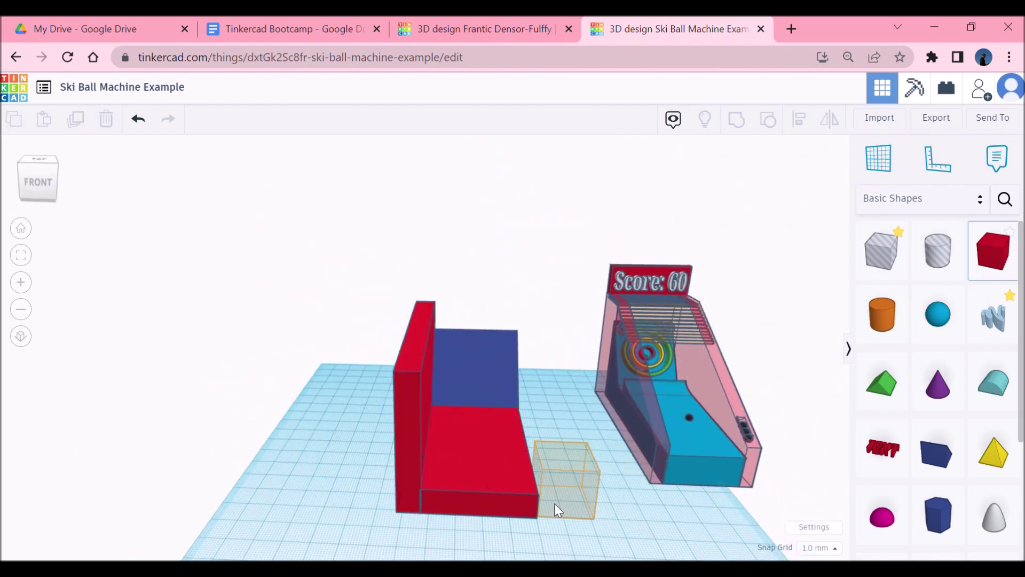
pyautogui.click(554, 510)
pyautogui.moveTo(575, 502); pyautogui.dragTo(544, 389)
pyautogui.press('Delete')
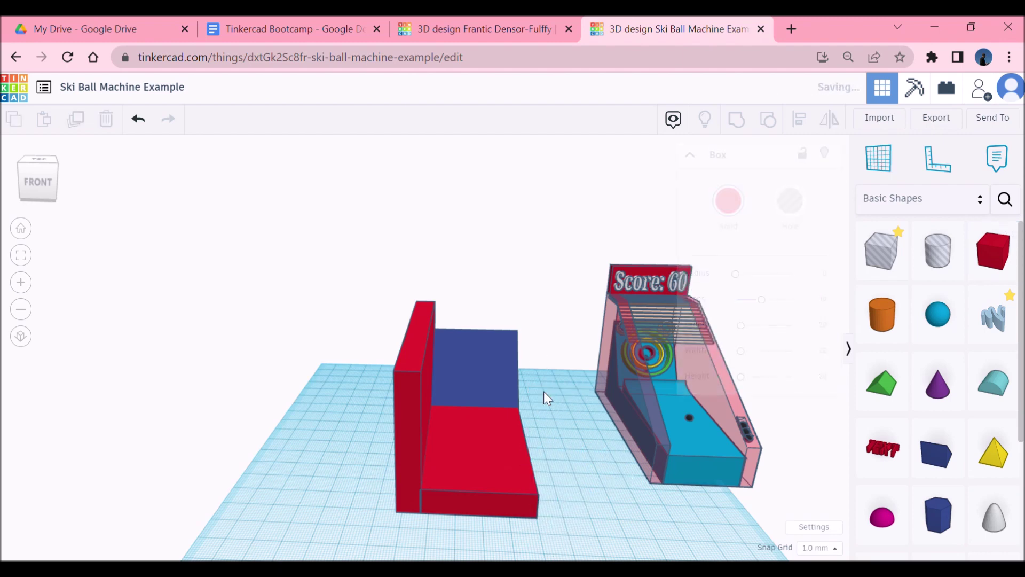
# Duplicate the red side wall in place.
pyautogui.click(409, 416)
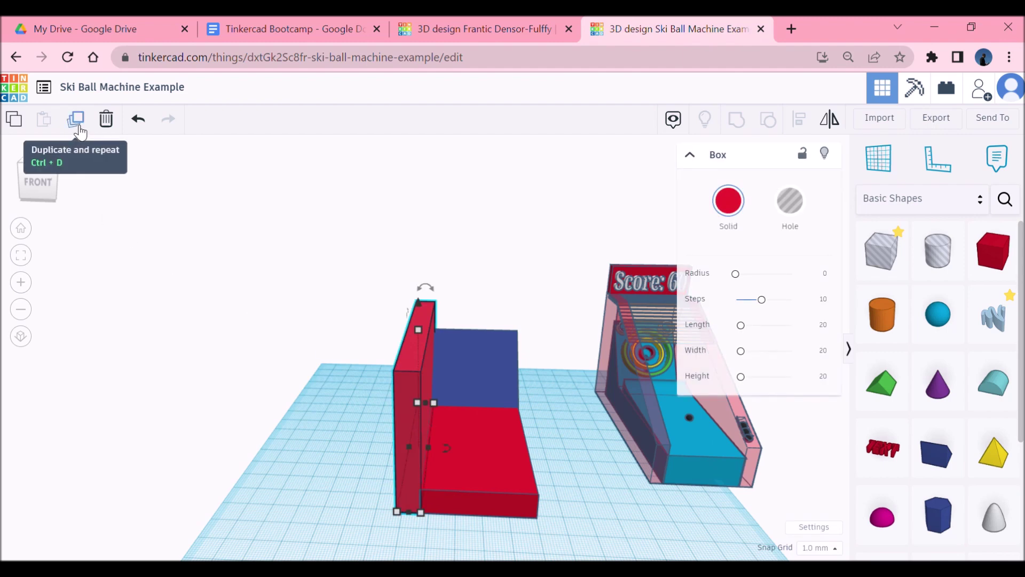
pyautogui.click(360, 432)
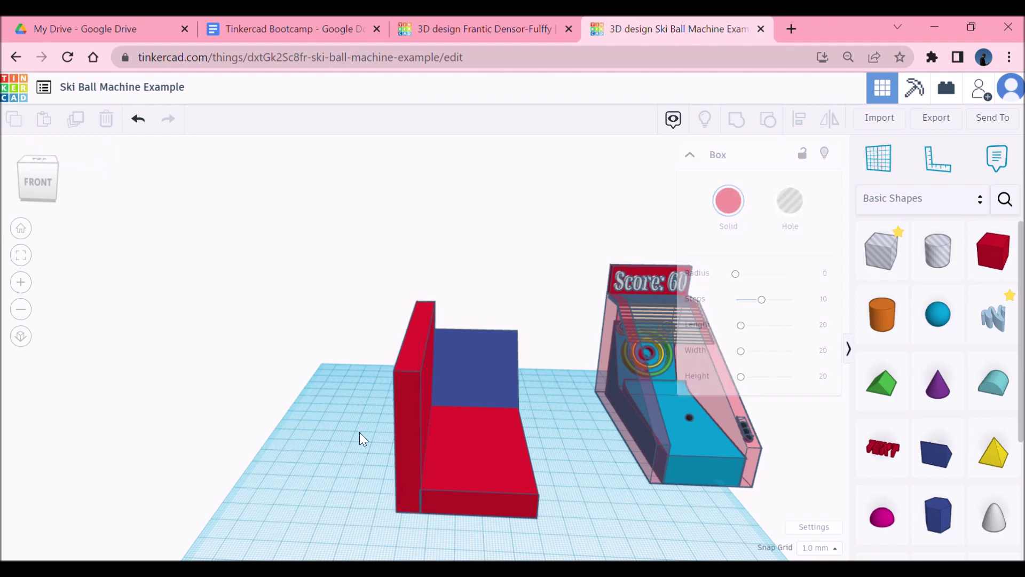
pyautogui.click(401, 422)
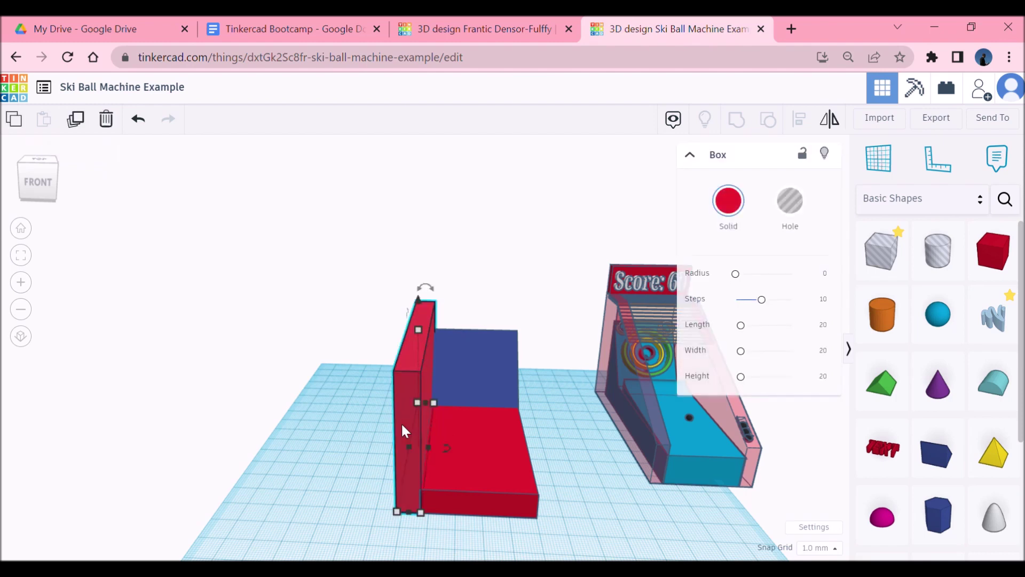
pyautogui.click(402, 422)
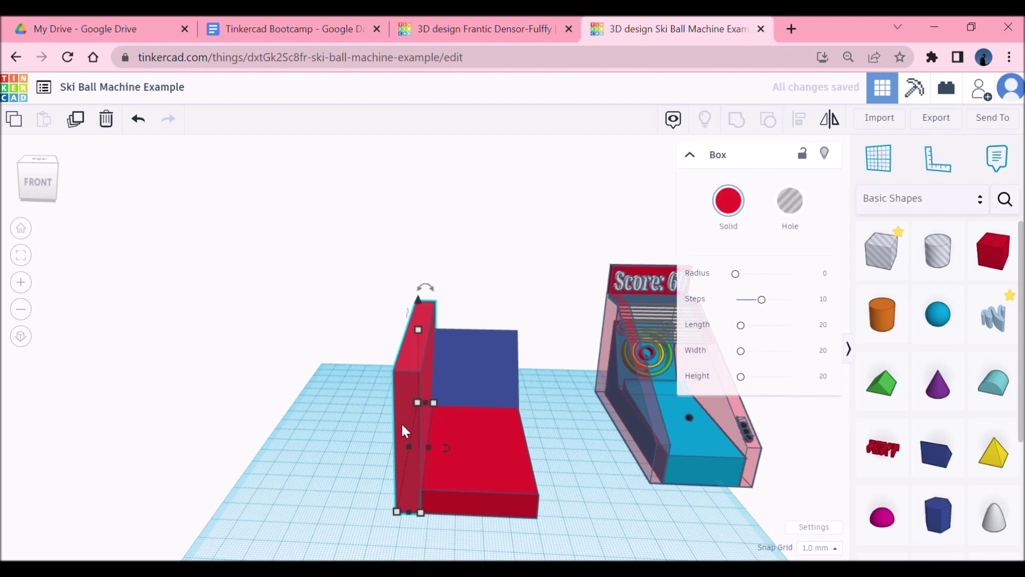
# Move the duplicated side wall across the slab until it stands against the opposite long side.
pyautogui.moveTo(419, 406)
pyautogui.press('Right')
pyautogui.press('Right')
pyautogui.press('Right')
pyautogui.press('Right')
pyautogui.press('Right')
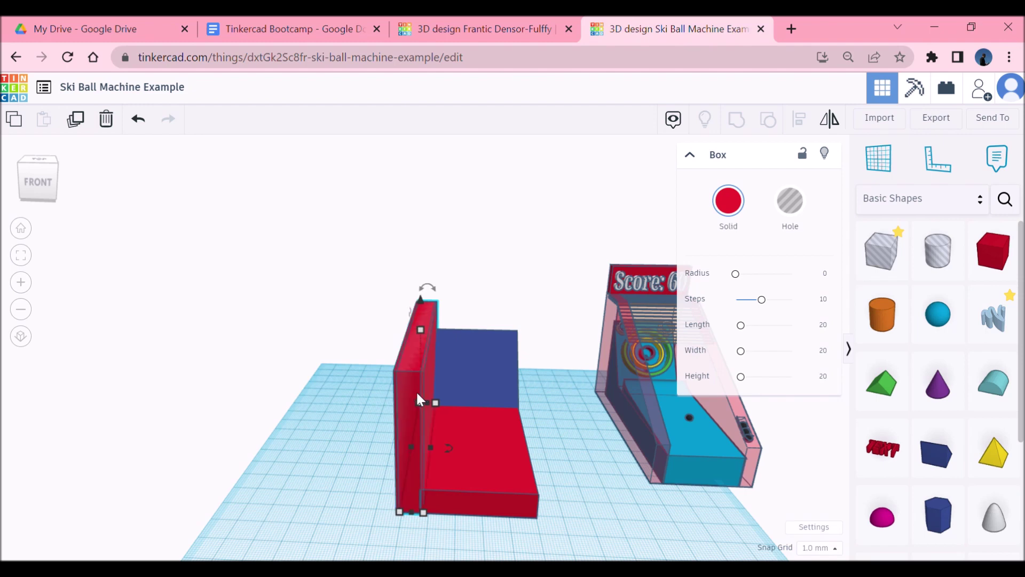
pyautogui.press('Right')
pyautogui.press('Right')
pyautogui.press('Right')
pyautogui.press('Right')
pyautogui.press('Right')
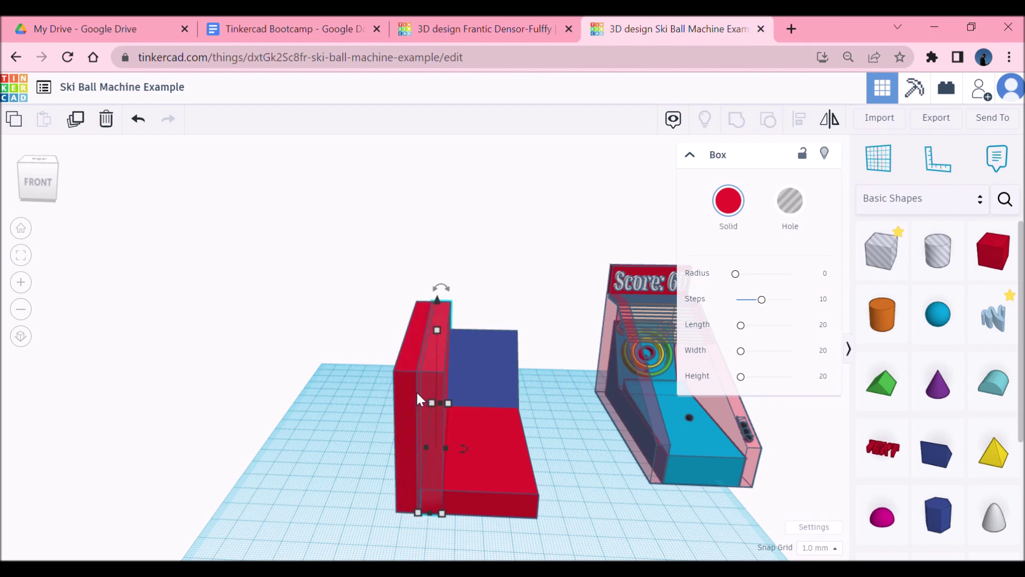
pyautogui.press('Right')
pyautogui.press('Right')
pyautogui.press('Right')
pyautogui.press('Right')
pyautogui.press('Right')
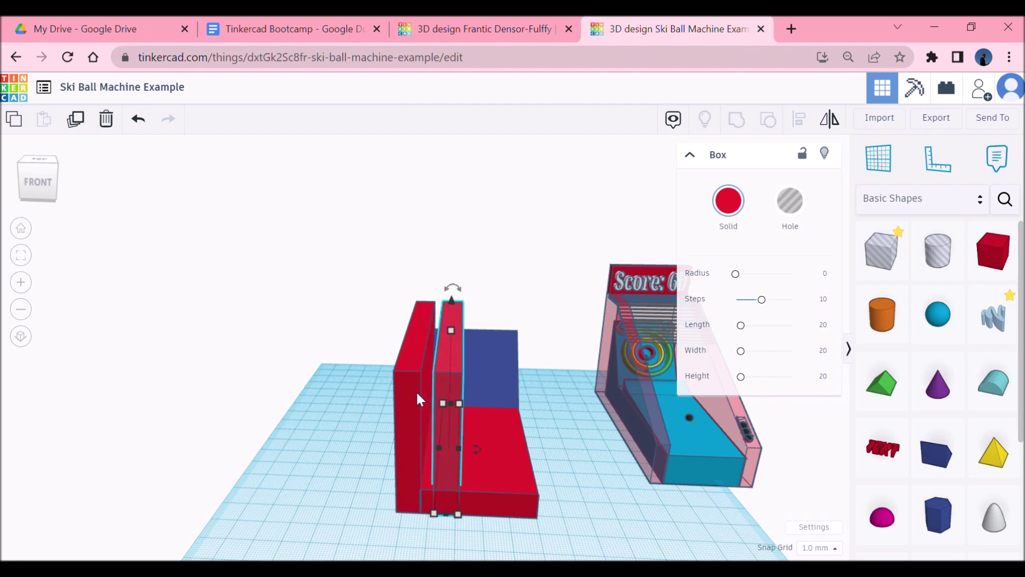
pyautogui.press('Right')
pyautogui.press('Right')
pyautogui.press('Right')
pyautogui.press('Right')
pyautogui.press('Right')
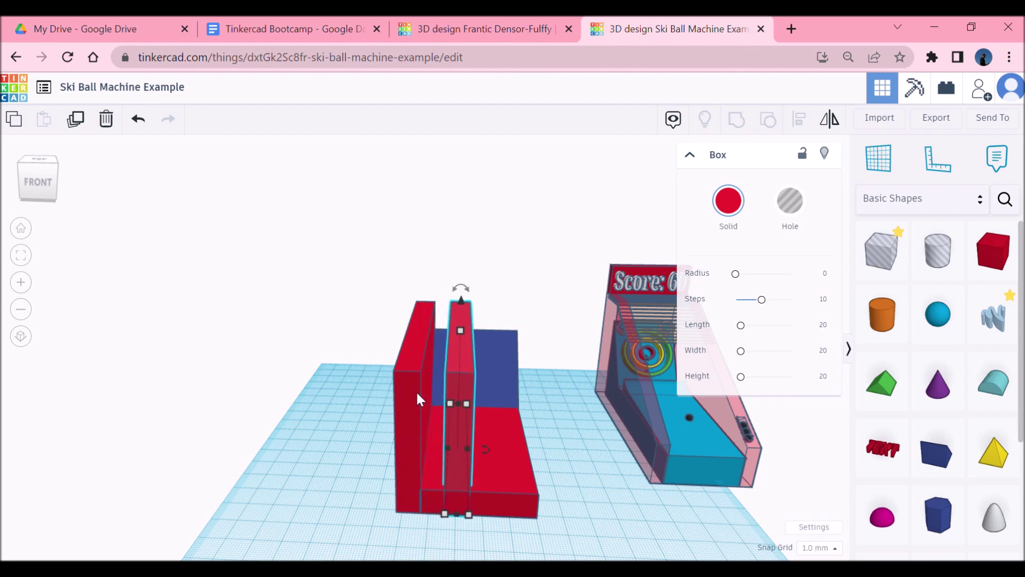
pyautogui.press('Right')
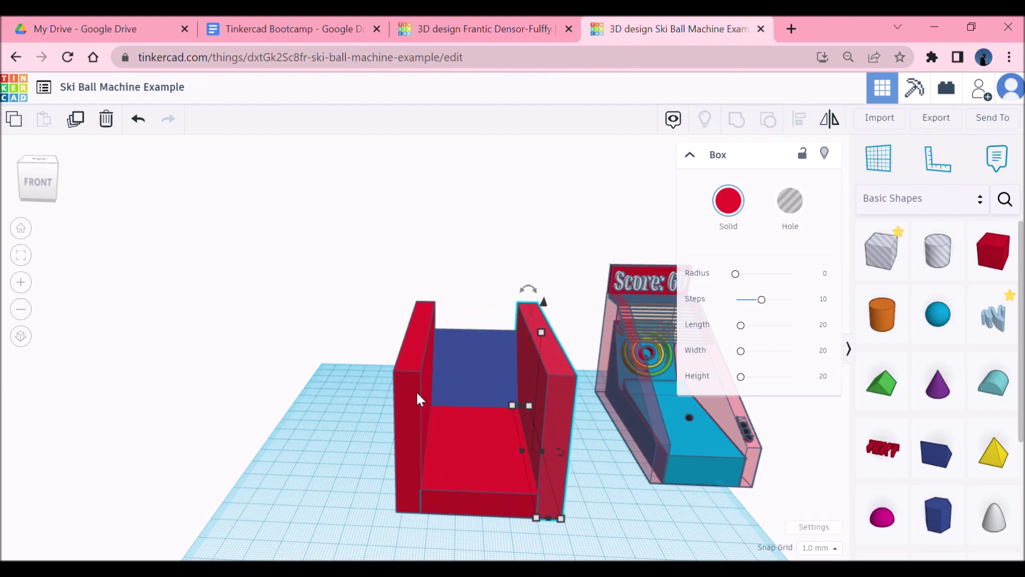
pyautogui.click(352, 436)
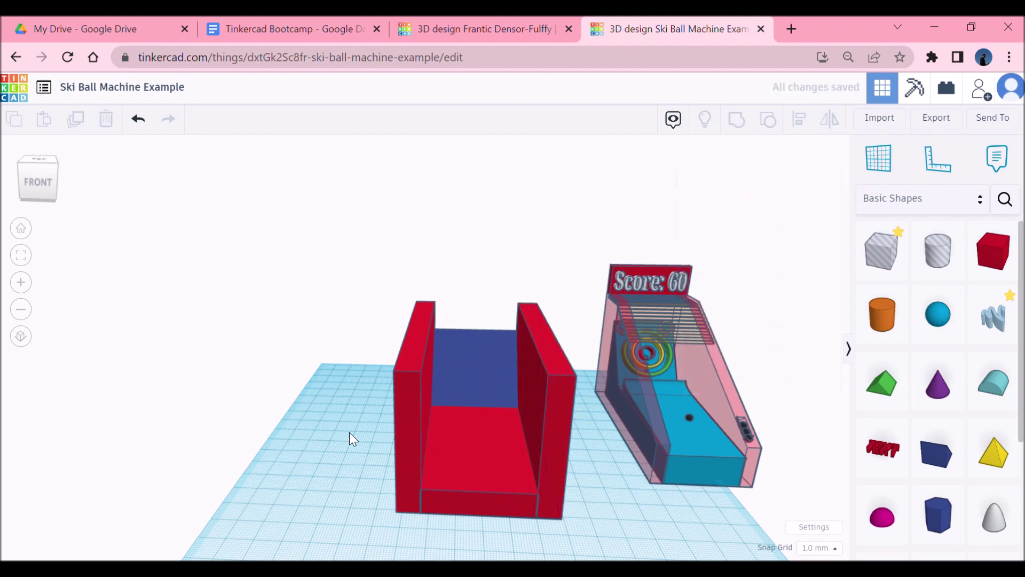
pyautogui.moveTo(349, 431); pyautogui.dragTo(633, 446, button='right')
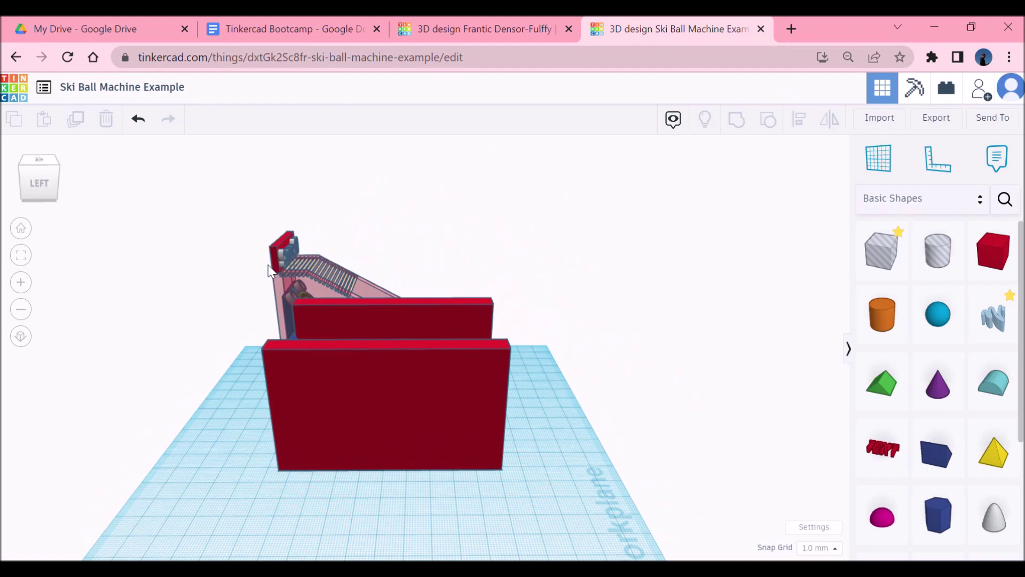
pyautogui.moveTo(206, 387); pyautogui.dragTo(437, 462, button='right')
pyautogui.moveTo(449, 501); pyautogui.dragTo(537, 416, button='right')
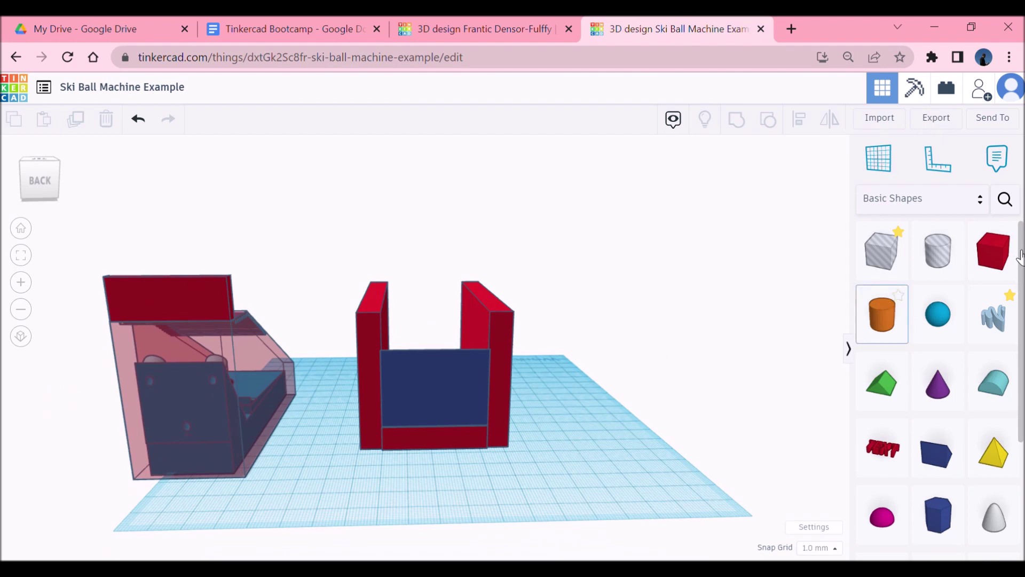
pyautogui.moveTo(993, 250); pyautogui.dragTo(492, 457)
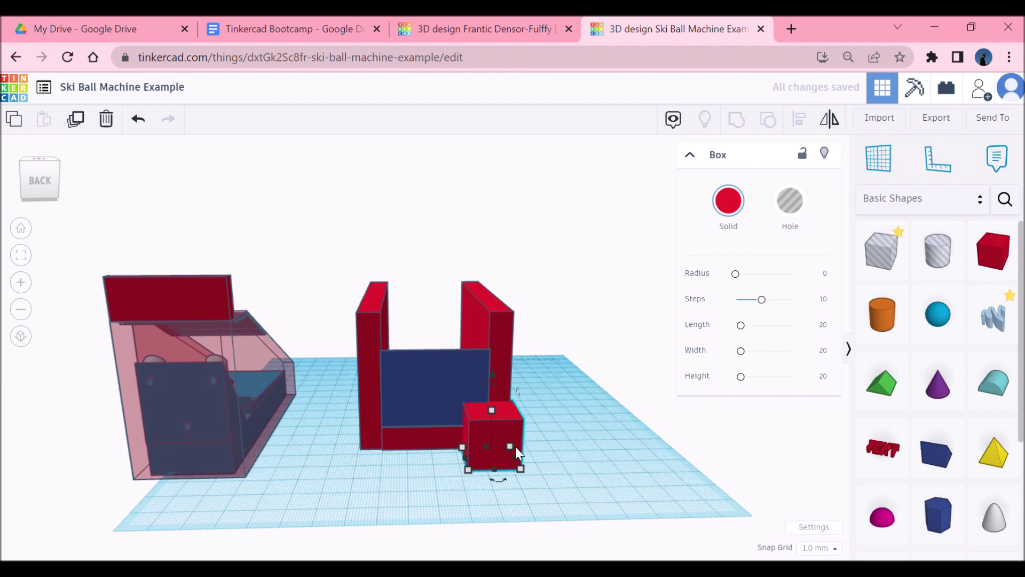
pyautogui.press('Delete')
# Duplicate one red side wall and move the copy out behind the rear end of the machine.
pyautogui.click(495, 393)
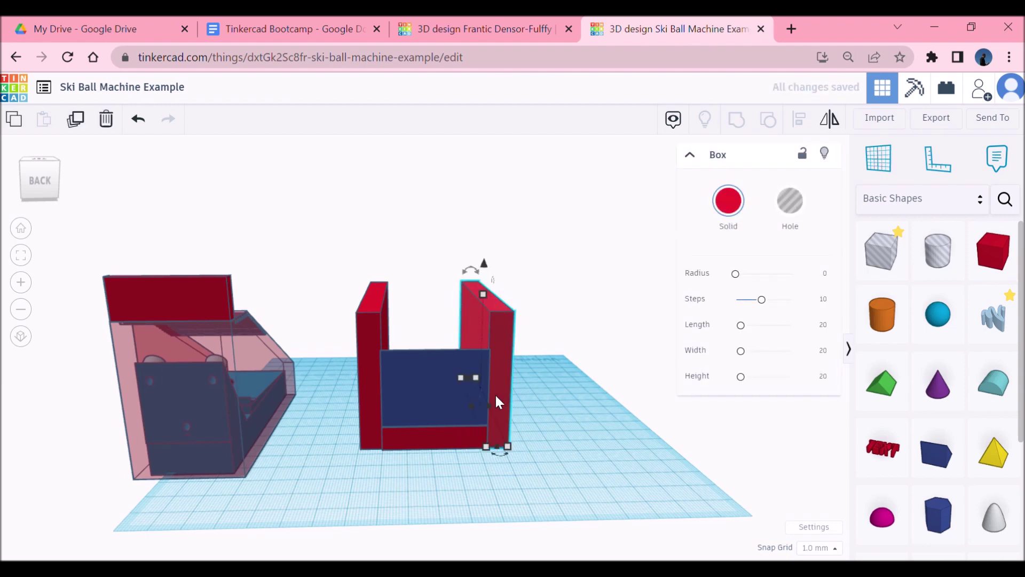
pyautogui.press('Down')
pyautogui.press('Down')
pyautogui.press('Down')
pyautogui.press('Down')
pyautogui.press('Down')
pyautogui.press('Down')
pyautogui.press('Down')
pyautogui.press('Down')
pyautogui.press('Down')
pyautogui.press('Down')
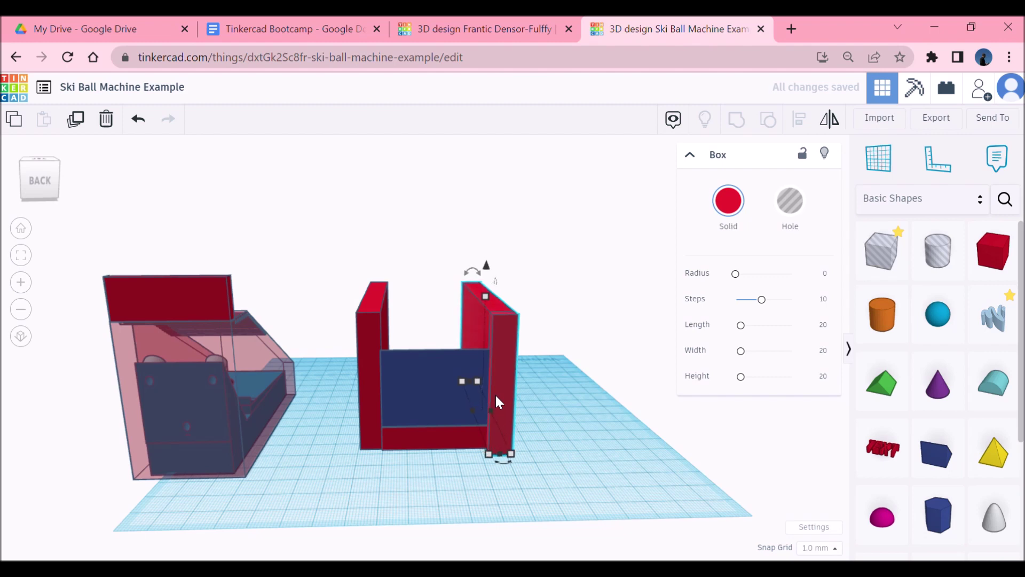
pyautogui.press('Down')
pyautogui.press('Down')
pyautogui.press('Down')
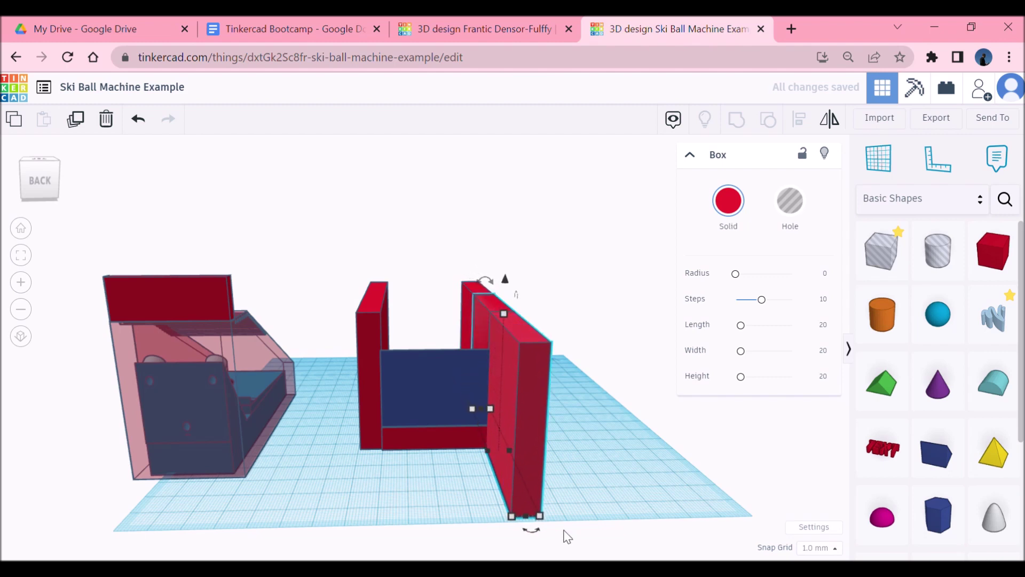
# Rotate the copied wall crosswise and place it against the machine's rear, with one end flush with a side wall's outer face.
pyautogui.moveTo(530, 530); pyautogui.dragTo(336, 480)
pyautogui.moveTo(337, 481); pyautogui.dragTo(430, 525, button='right')
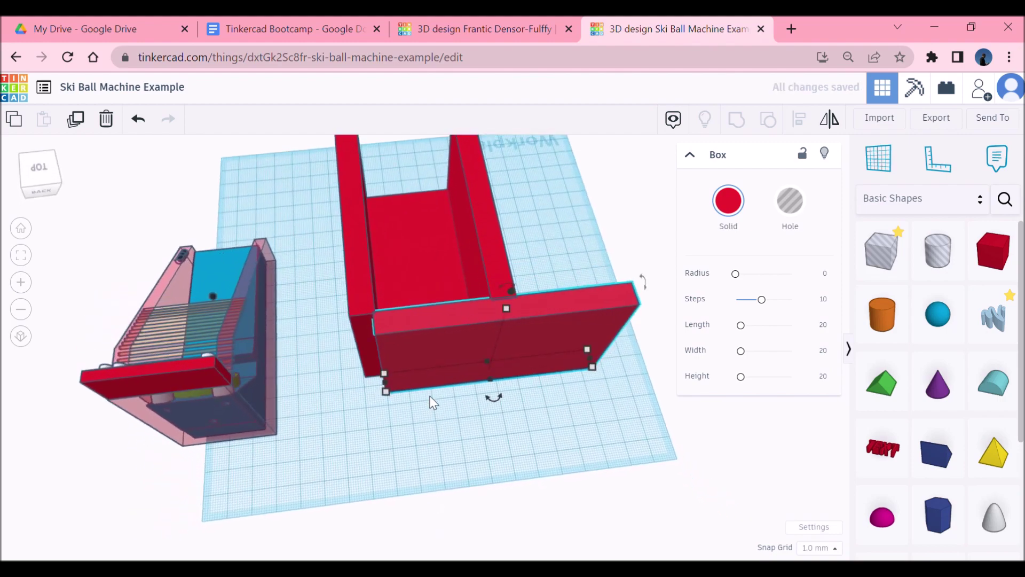
pyautogui.scroll(5, 428, 417)
pyautogui.moveTo(433, 425); pyautogui.dragTo(449, 537, button='right')
pyautogui.moveTo(434, 442); pyautogui.dragTo(395, 449)
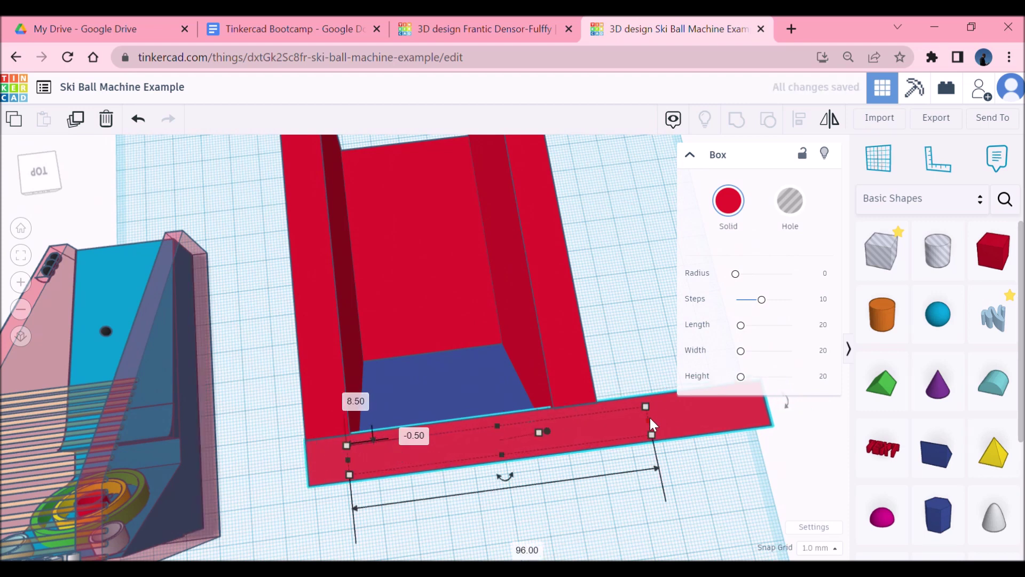
# Shorten the back wall to 61 mm to span both side walls, and raise its top above them.
pyautogui.moveTo(651, 419); pyautogui.dragTo(565, 427)
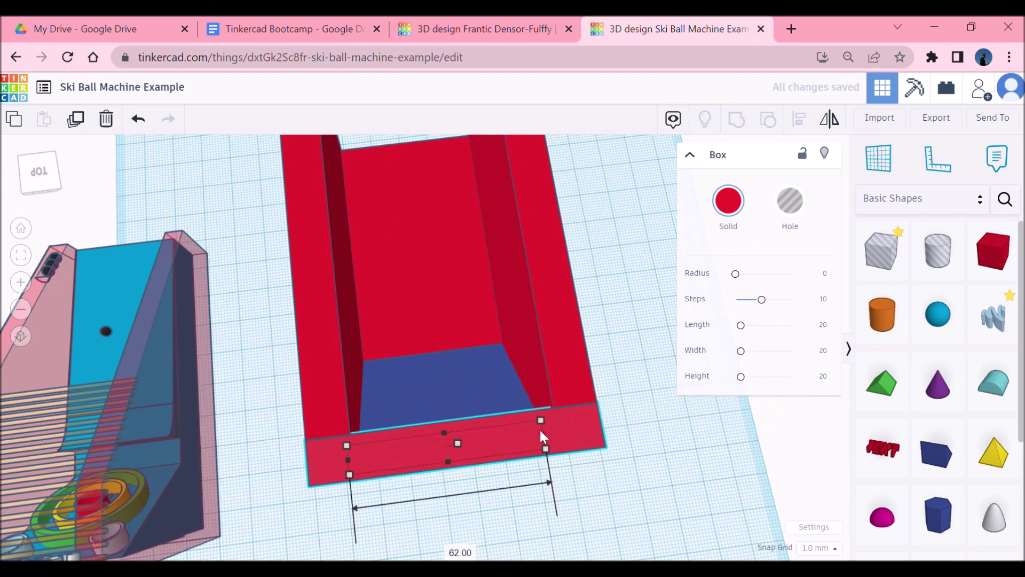
pyautogui.moveTo(540, 433); pyautogui.dragTo(541, 428)
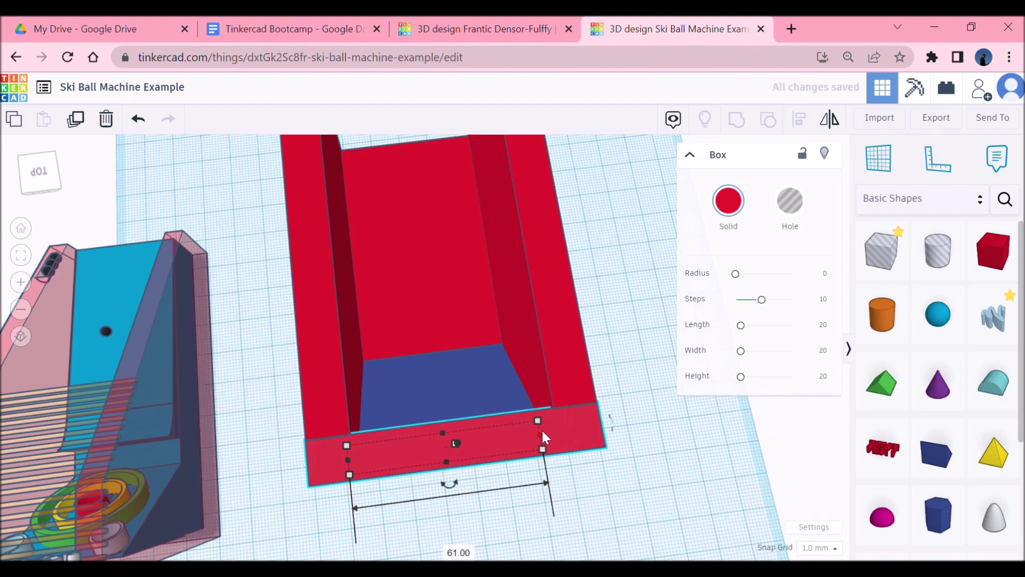
pyautogui.moveTo(542, 428); pyautogui.dragTo(416, 334, button='right')
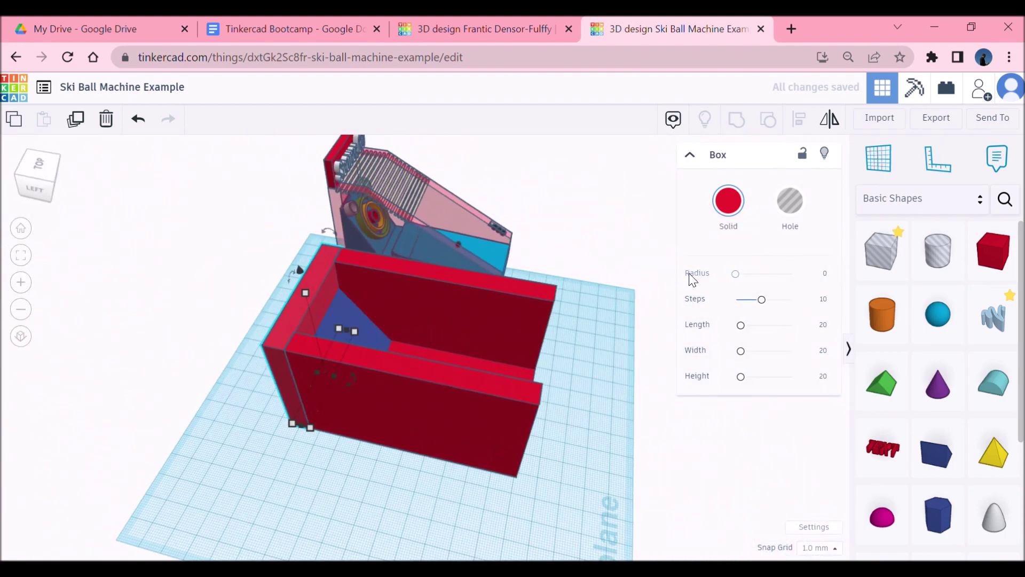
pyautogui.moveTo(559, 284); pyautogui.dragTo(466, 216, button='right')
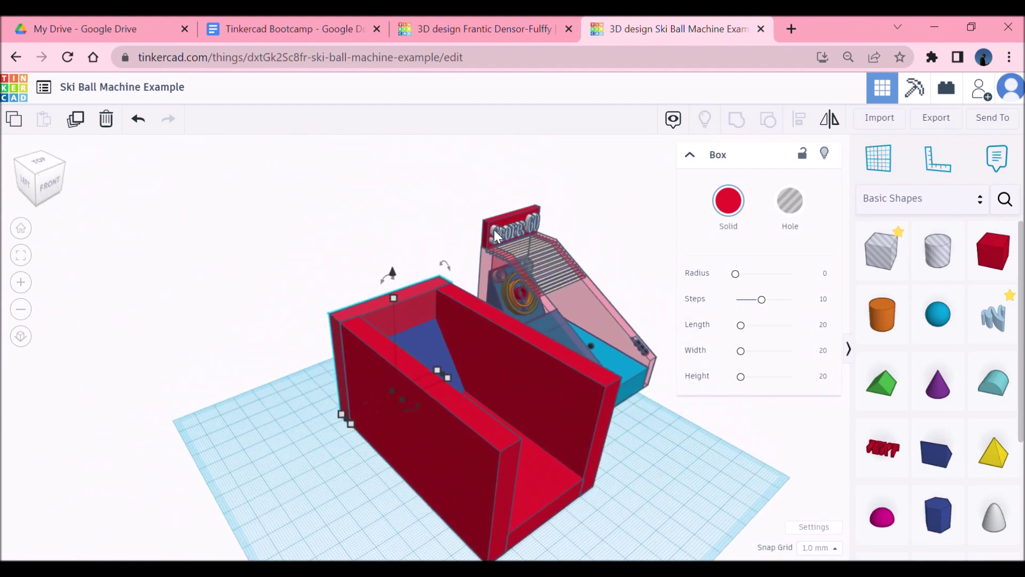
pyautogui.moveTo(393, 293); pyautogui.dragTo(393, 256)
pyautogui.click(709, 421)
pyautogui.moveTo(684, 446); pyautogui.dragTo(406, 376, button='right')
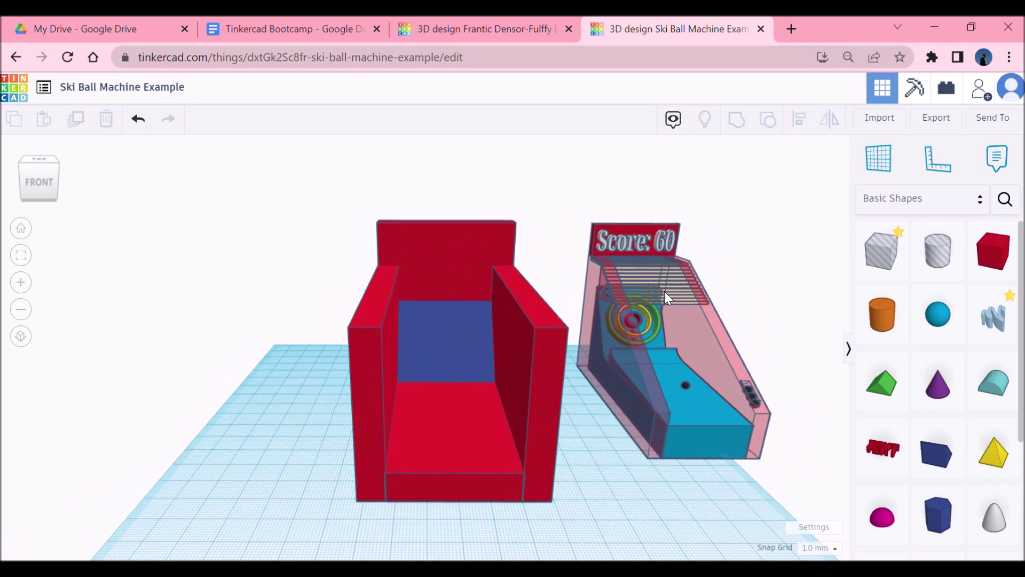